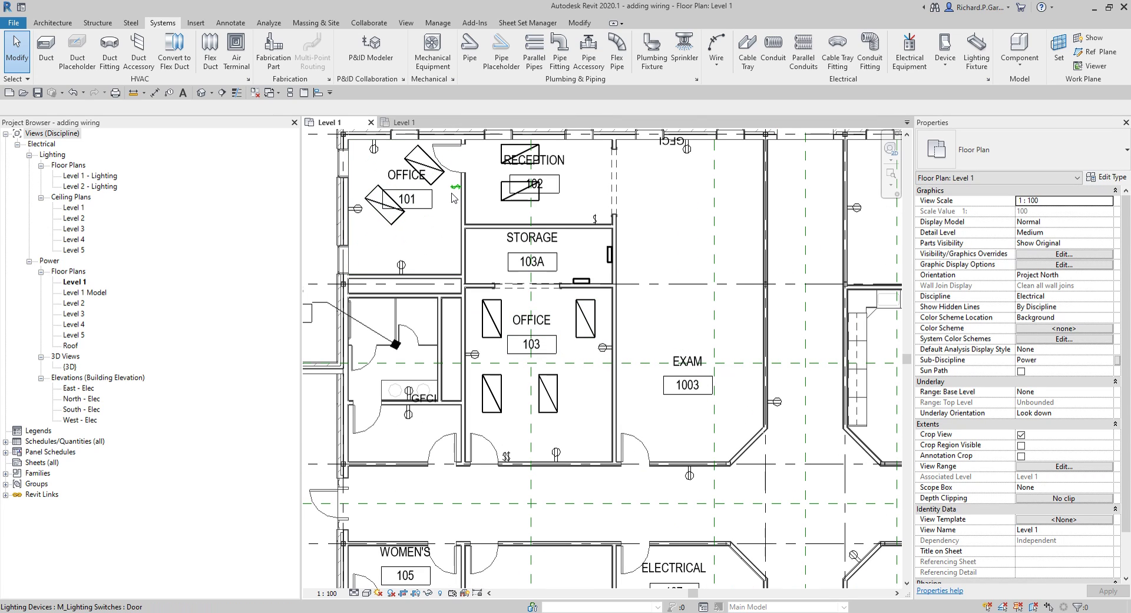
Step: Hide the Lighting Devices and Lighting Fixtures categories in the Level 1 power floor plan's visibility/graphics overrides
scroll(535, 260, down, 1)
middle_drag(534, 260, 547, 301)
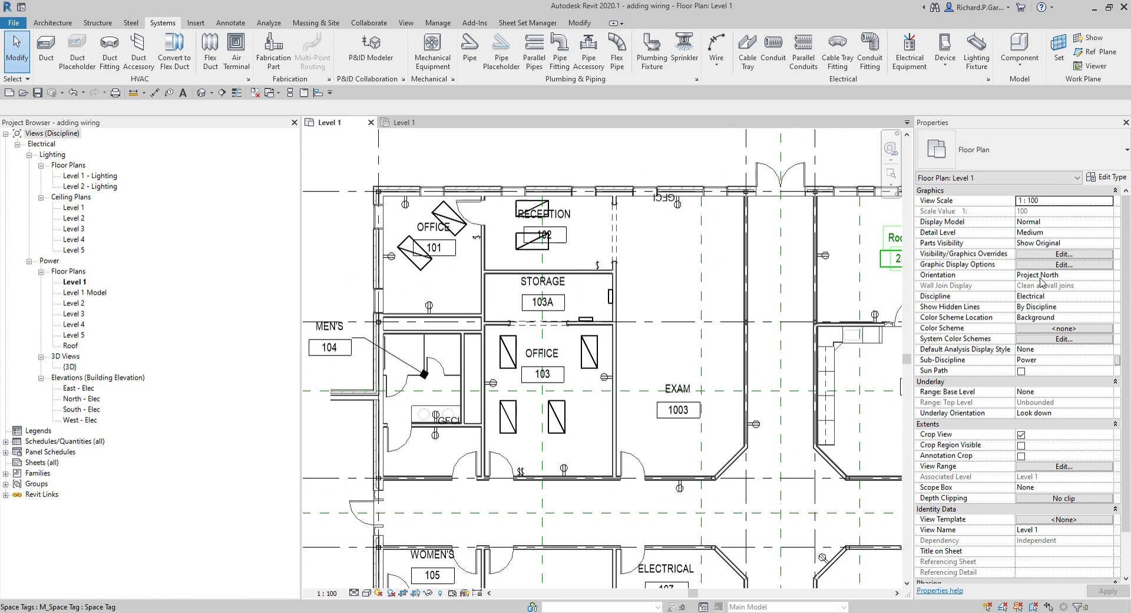
click(1034, 257)
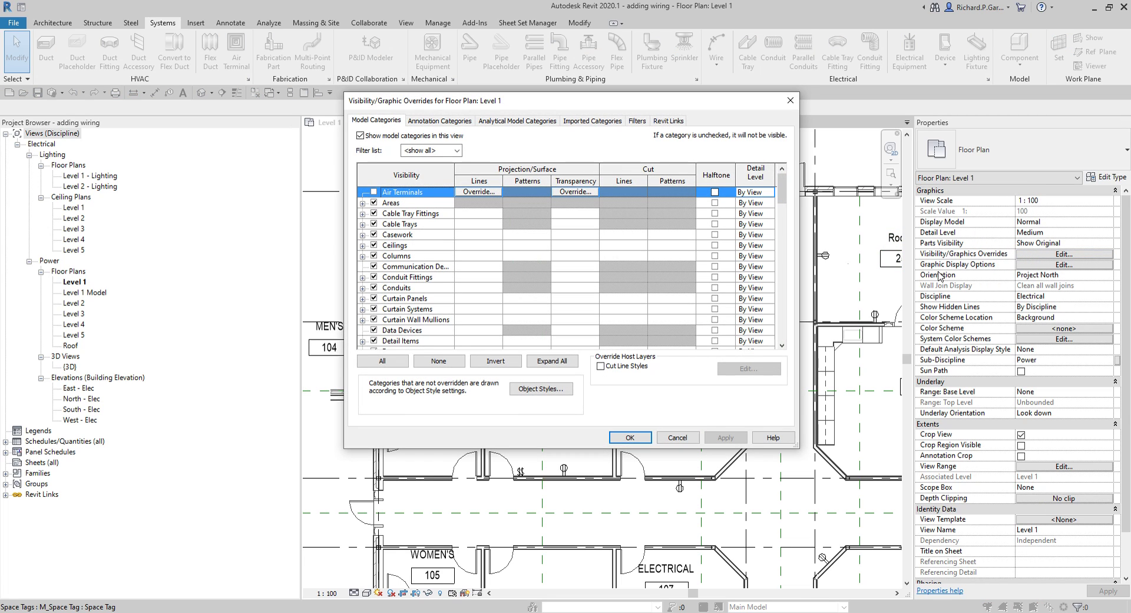
click(398, 299)
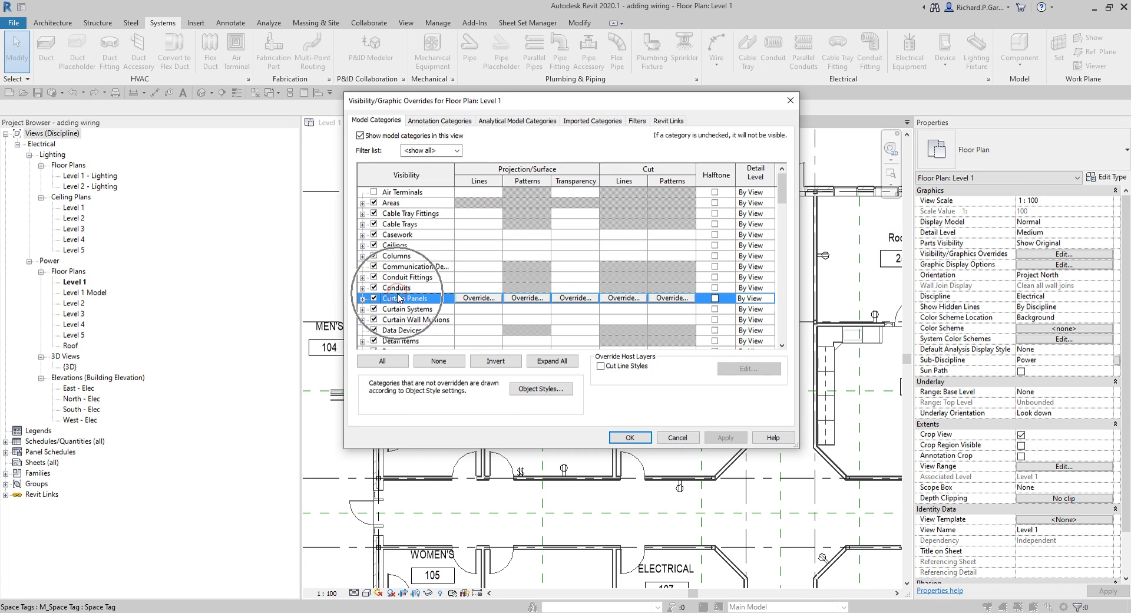
scroll(398, 300, down, 3)
scroll(399, 298, down, 4)
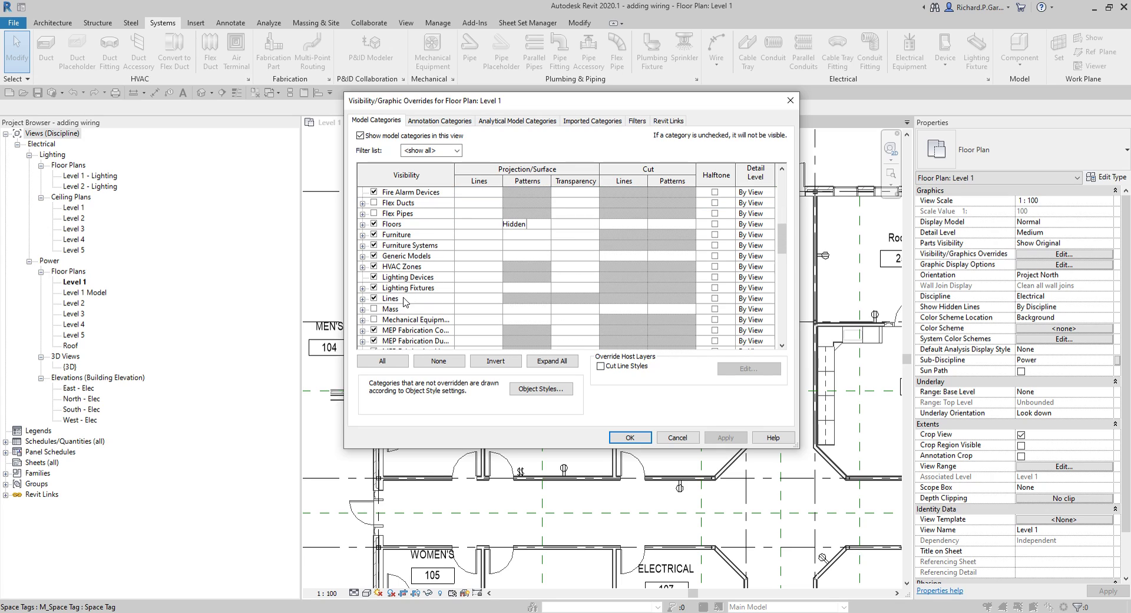
click(419, 278)
click(375, 279)
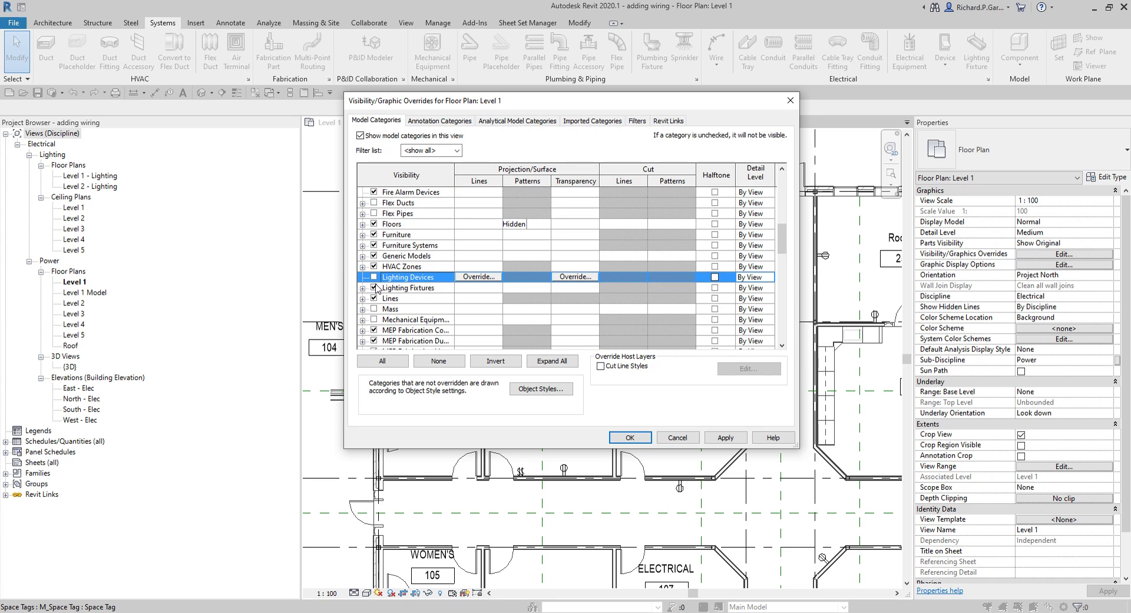
click(377, 288)
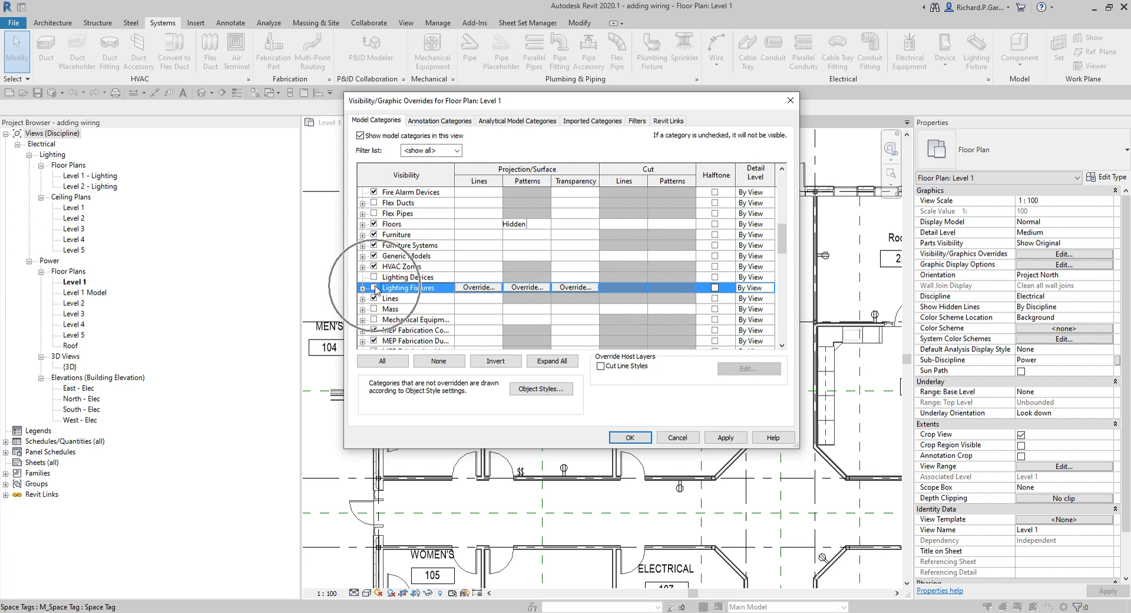
click(629, 438)
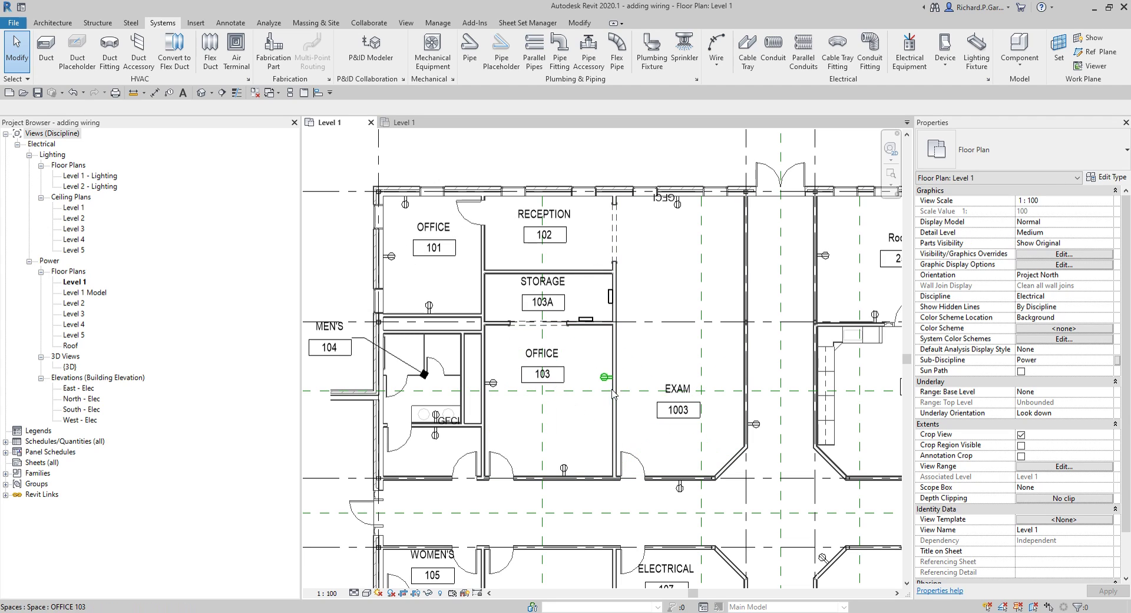
Step: Draw an arc wire in Office 101 from the duplex receptacle on the upper wall to the one on the left wall
scroll(497, 169, down, 1)
middle_drag(475, 162, 481, 175)
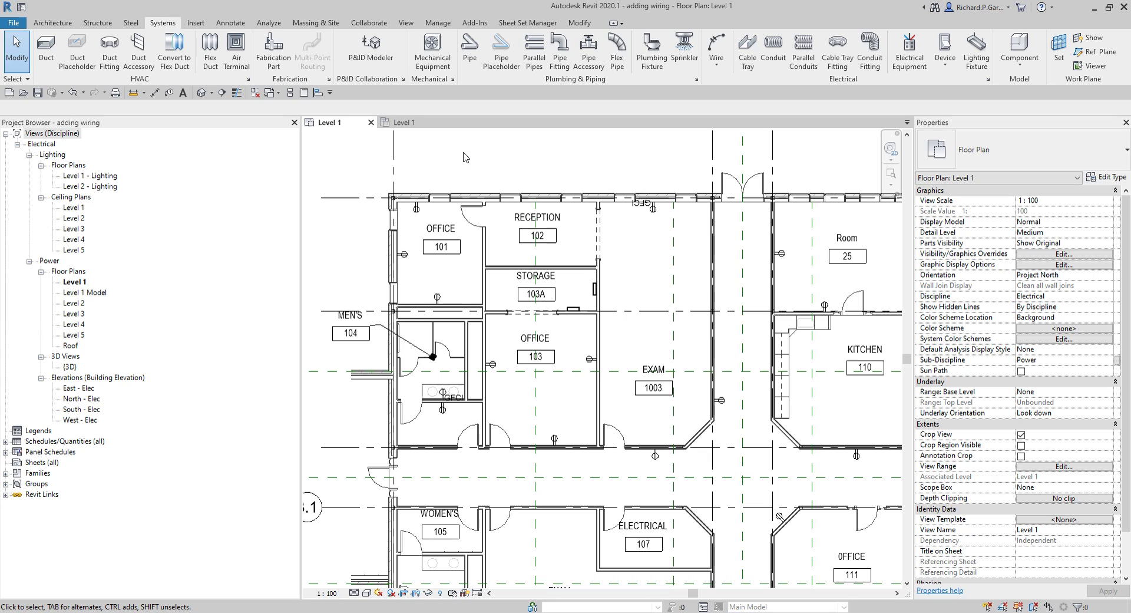
scroll(453, 164, up, 1)
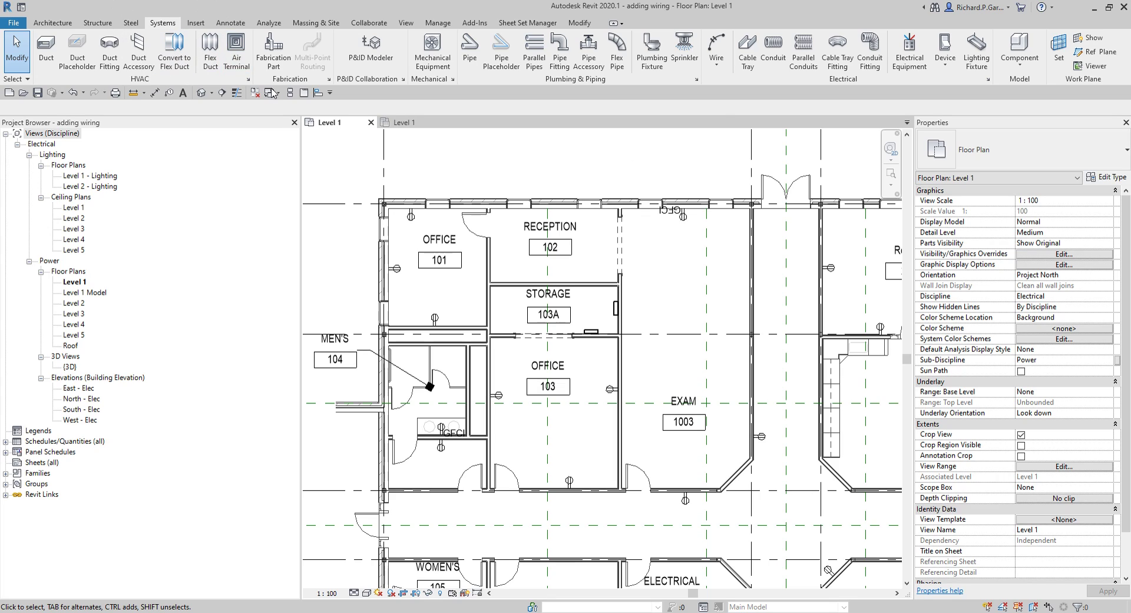
key(ctrl)
click(717, 67)
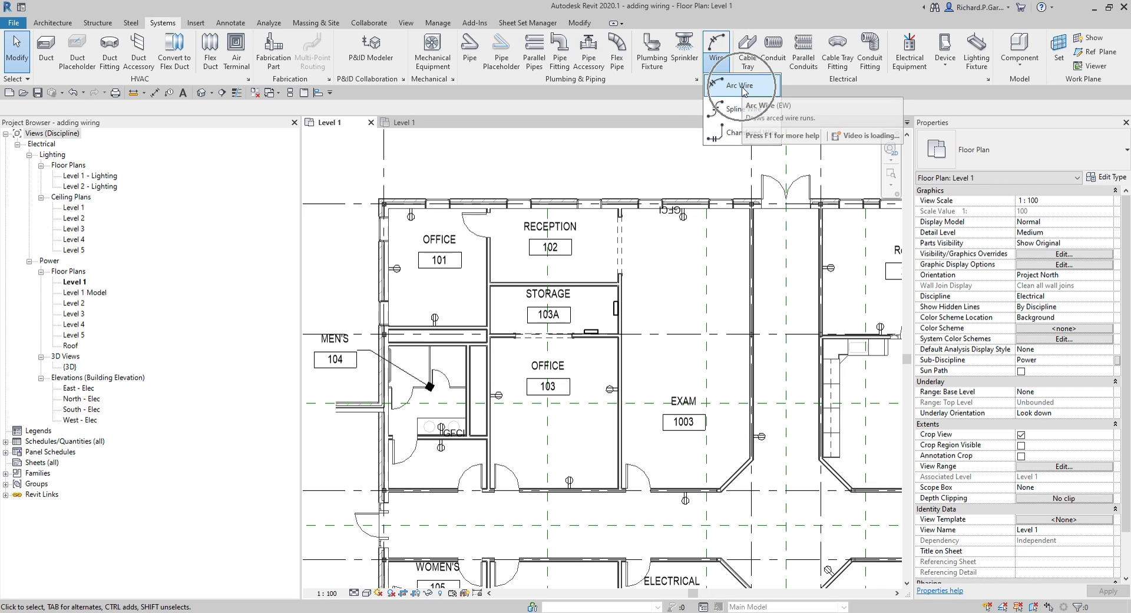
click(741, 86)
scroll(386, 222, up, 10)
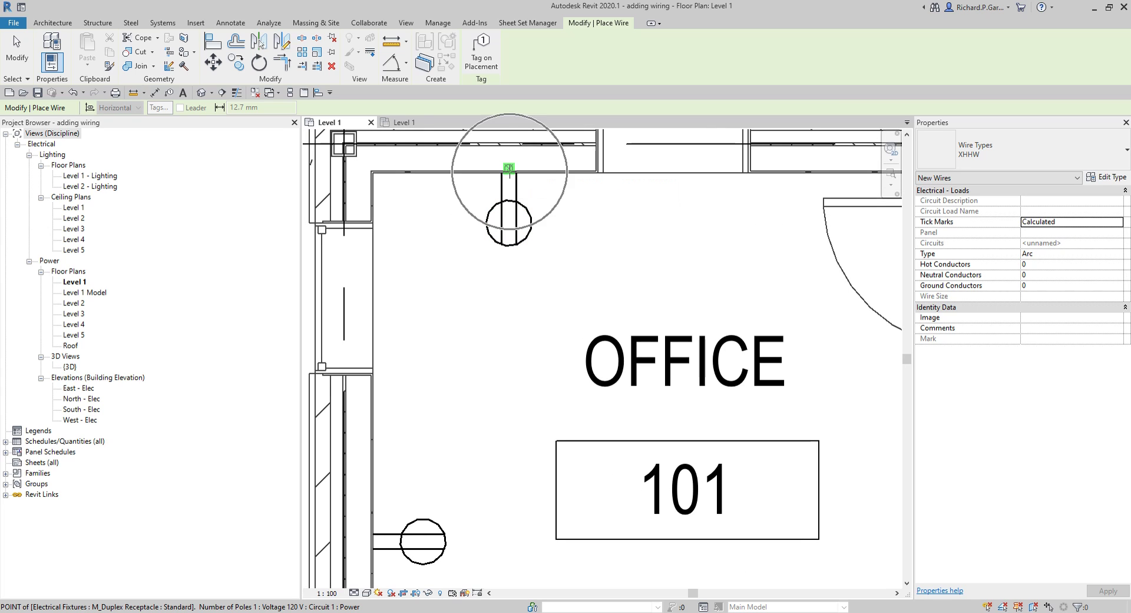
click(508, 167)
scroll(462, 307, down, 3)
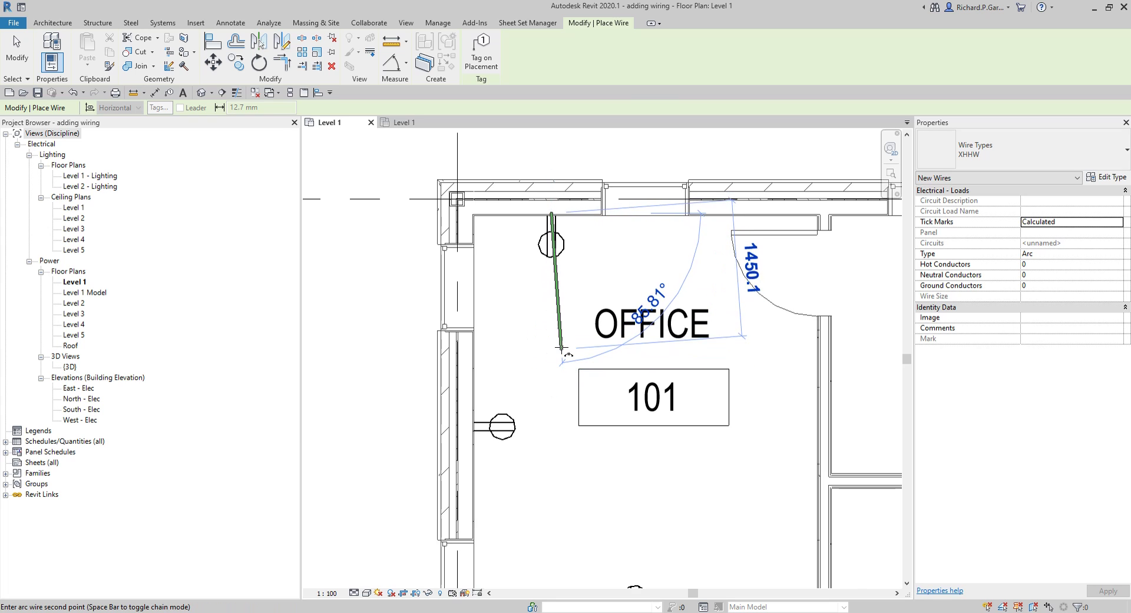
scroll(567, 368, up, 3)
scroll(532, 391, down, 2)
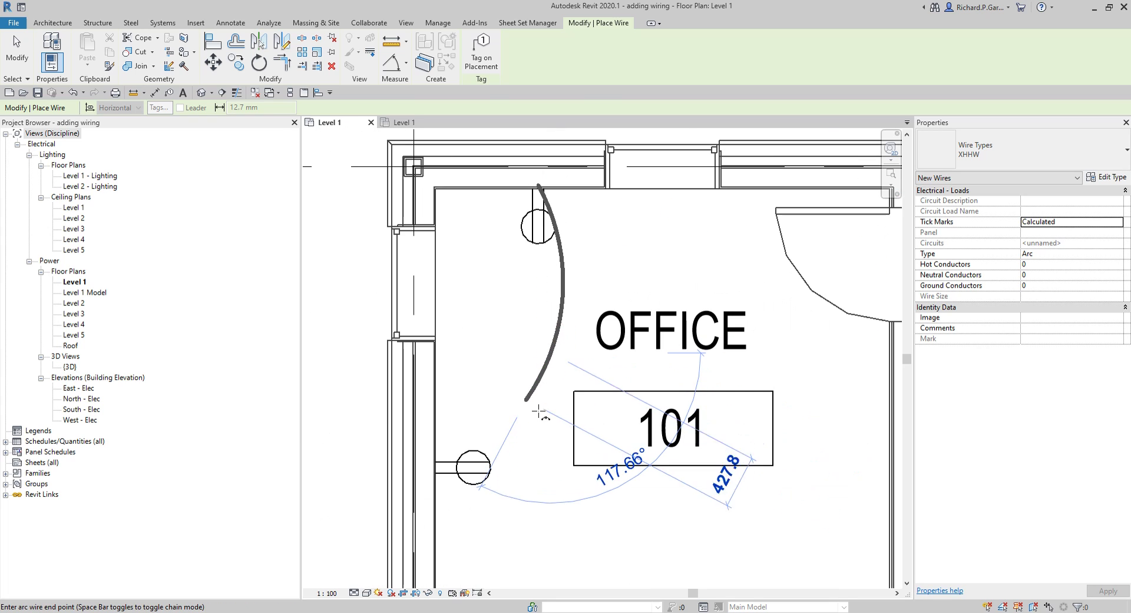
middle_drag(509, 408, 534, 332)
scroll(506, 357, up, 4)
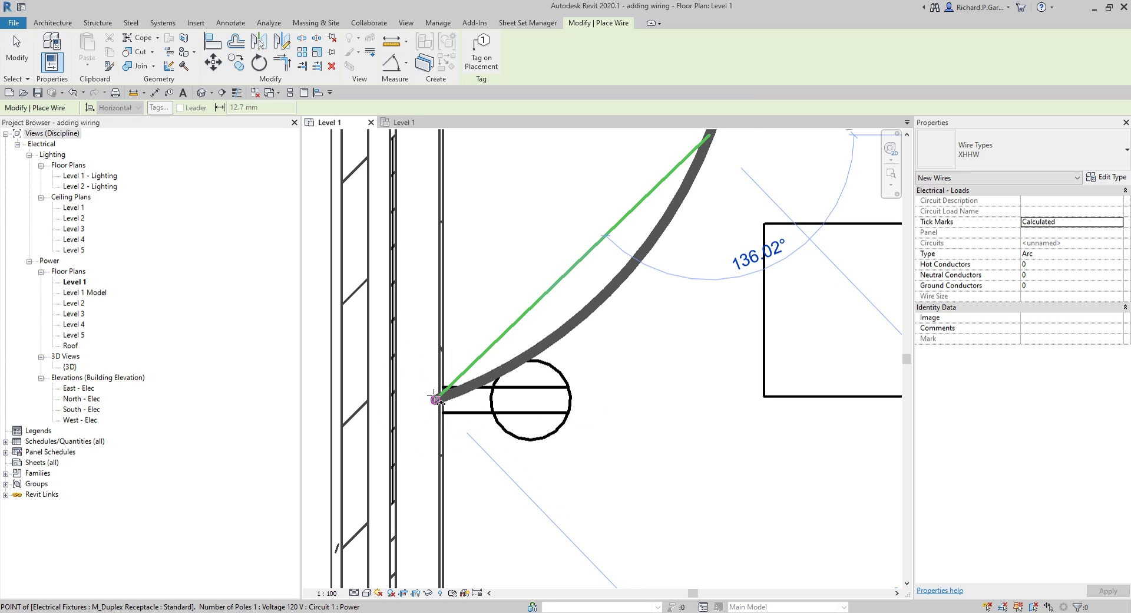
click(436, 399)
Step: Draw a second arc wire in Office 101 from the left-wall receptacle to the receptacle on the lower wall
scroll(436, 400, down, 5)
scroll(565, 398, up, 5)
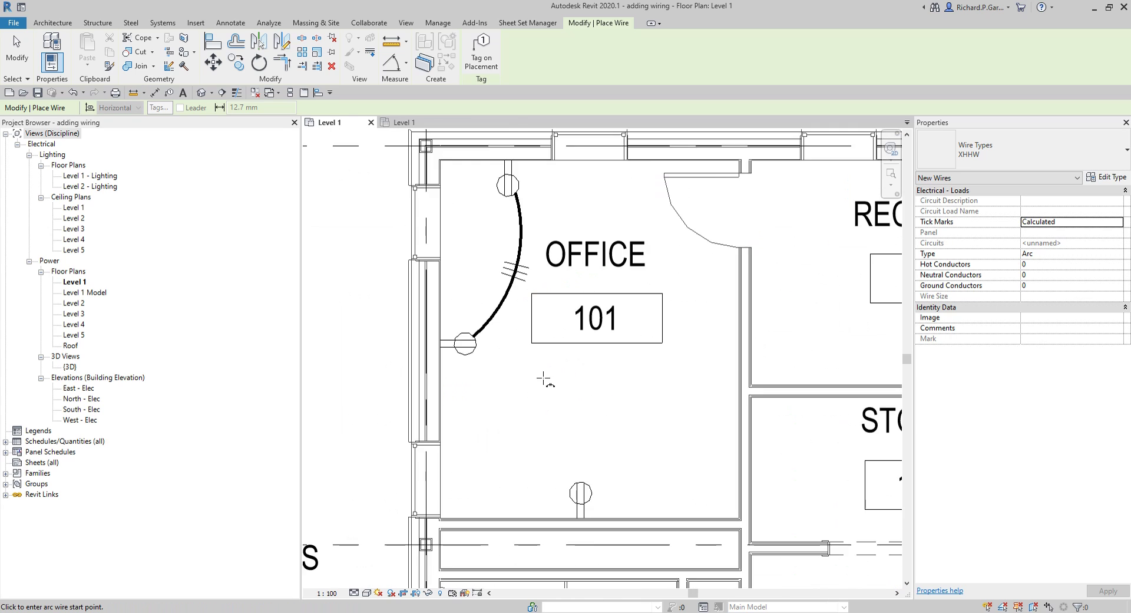
scroll(507, 327, down, 3)
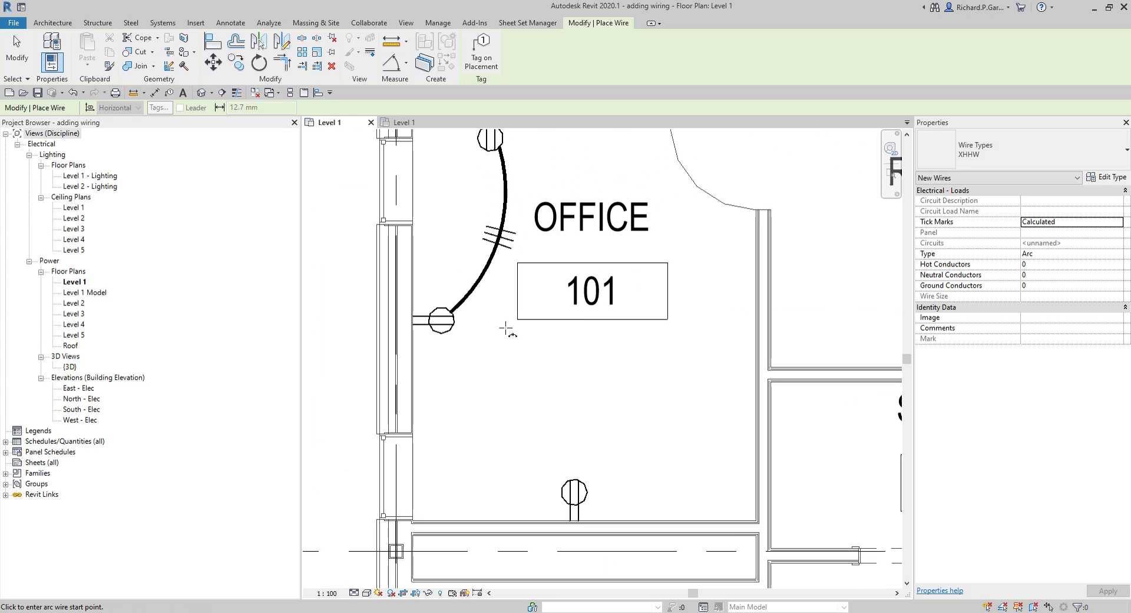
middle_drag(555, 380, 610, 319)
scroll(489, 318, down, 1)
scroll(490, 319, up, 2)
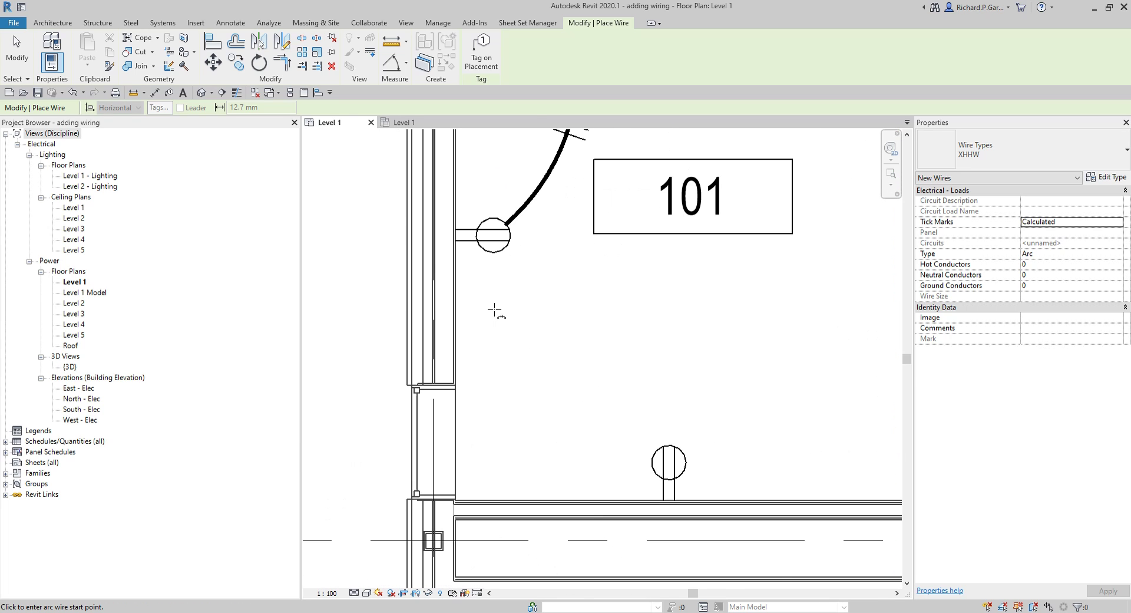
scroll(566, 313, up, 2)
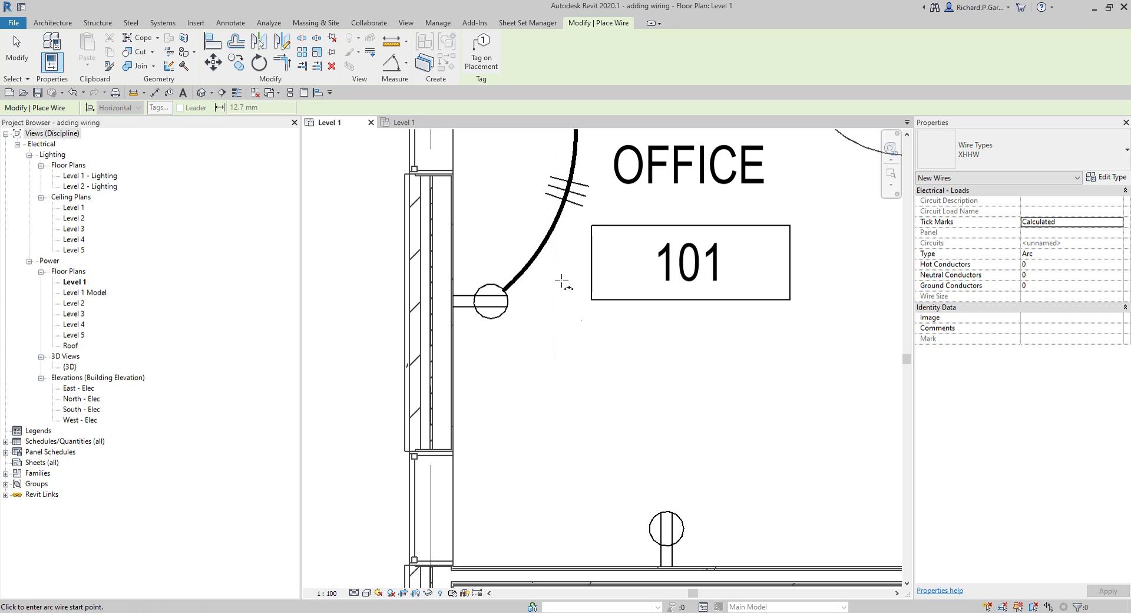
middle_drag(600, 388, 558, 346)
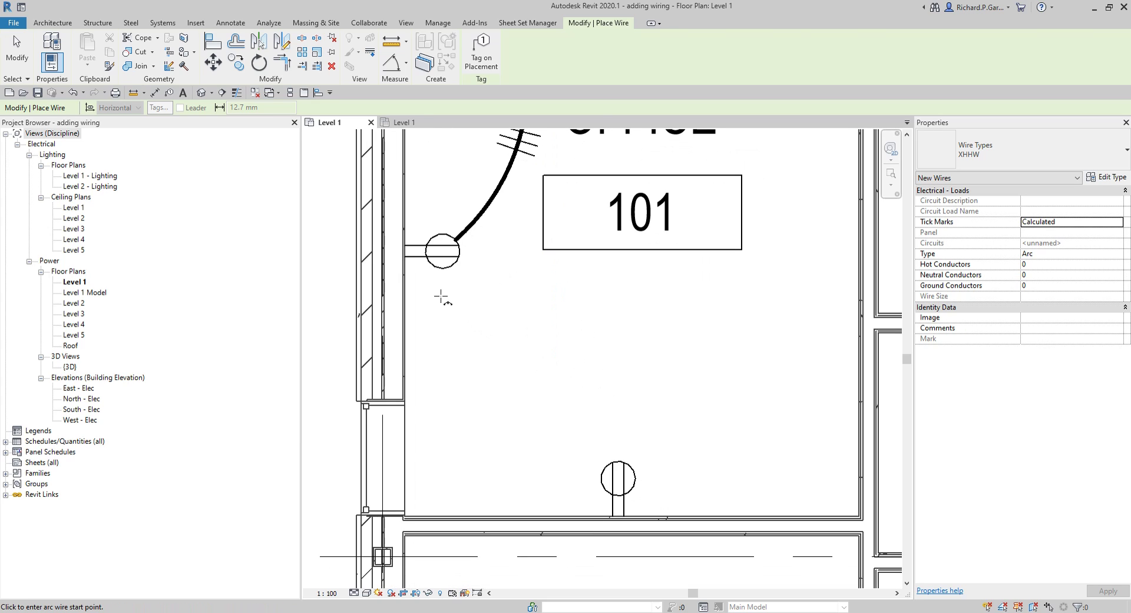
click(401, 252)
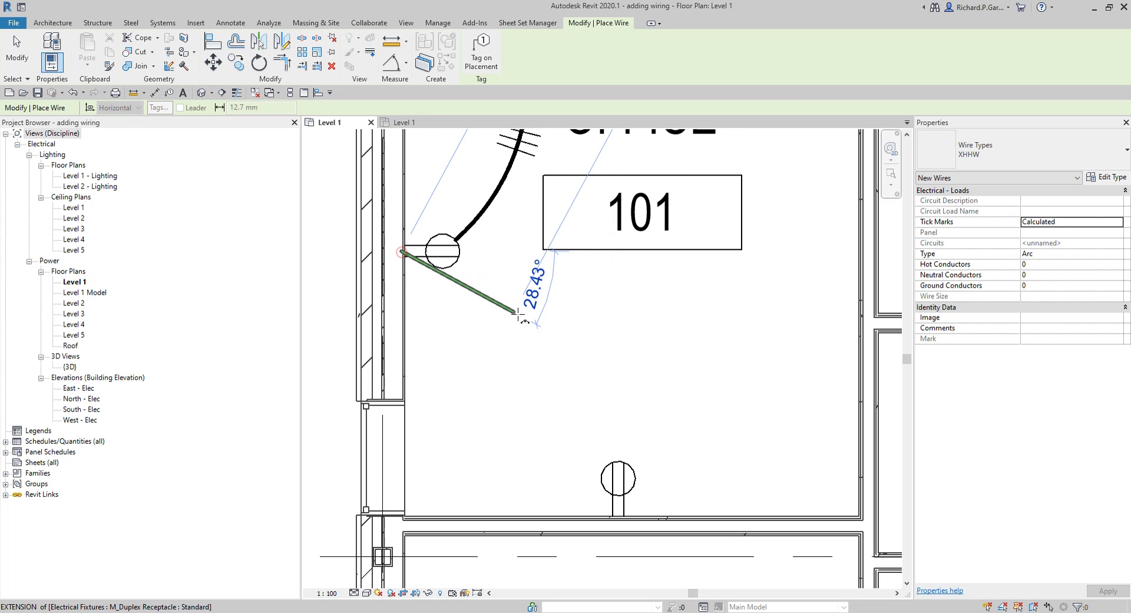
click(594, 337)
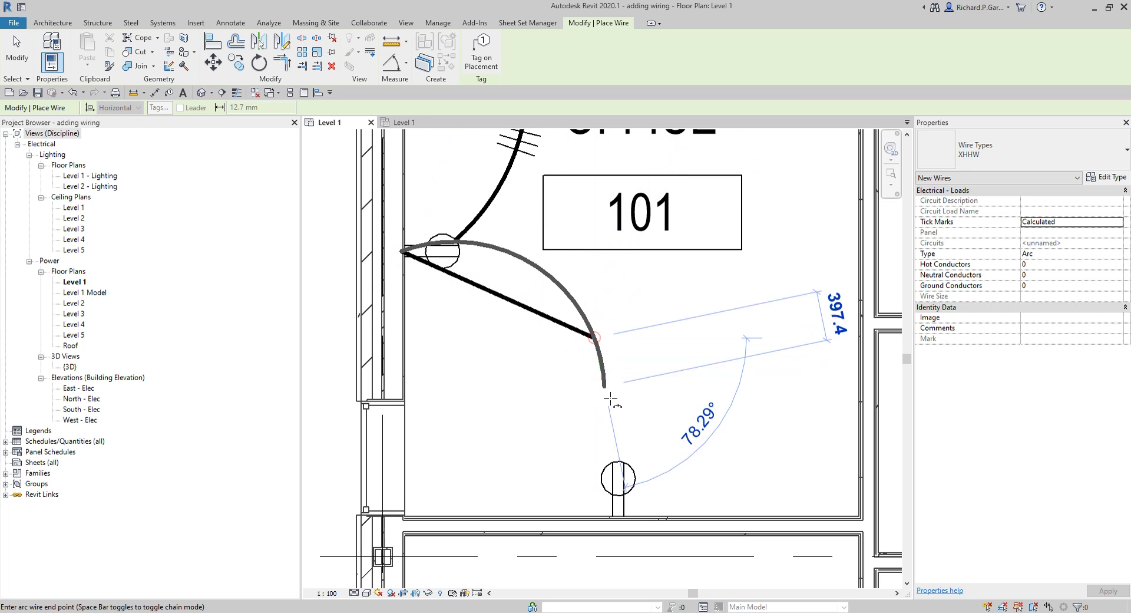
click(619, 520)
Step: Draw a home run arc wire from Office 101's lower-wall receptacle to a free point near the room's right wall, and finish wiring
scroll(550, 336, down, 4)
scroll(589, 406, up, 5)
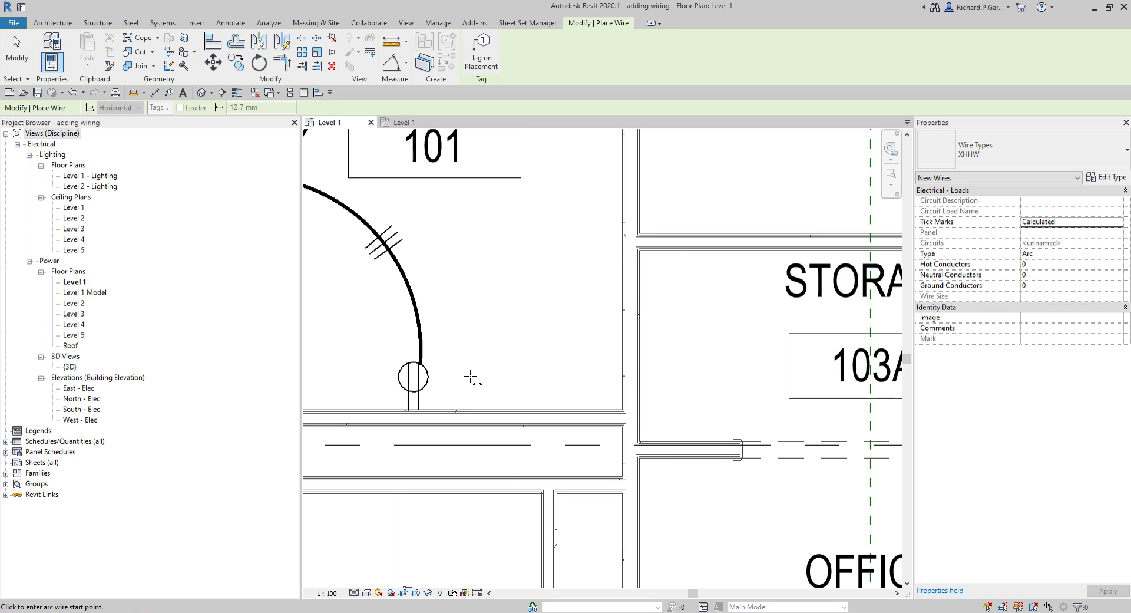
scroll(413, 409, up, 3)
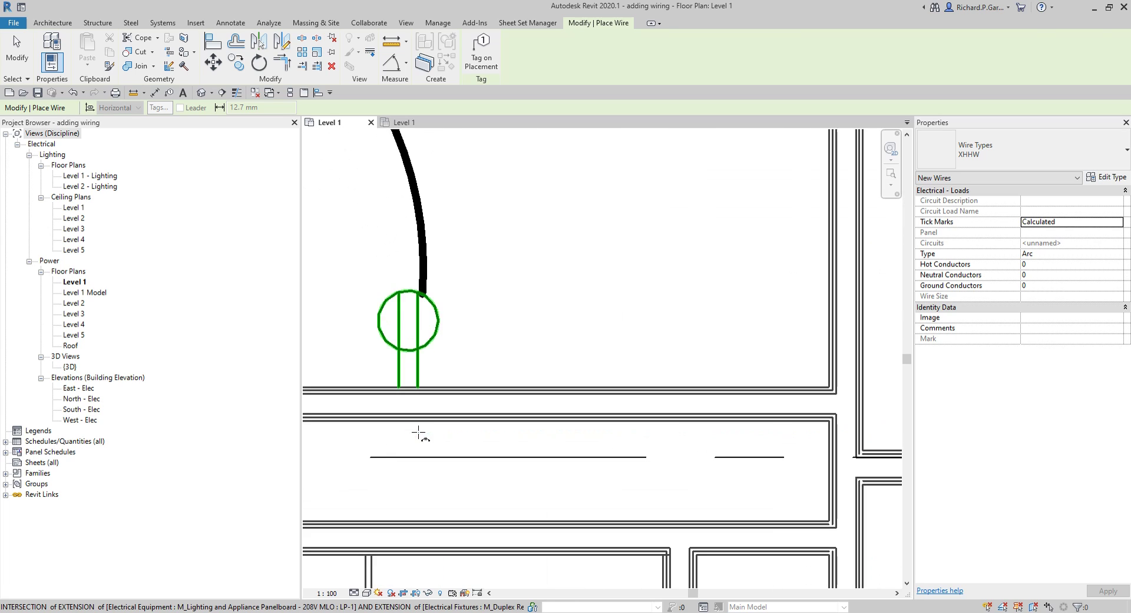
click(407, 387)
scroll(525, 346, down, 5)
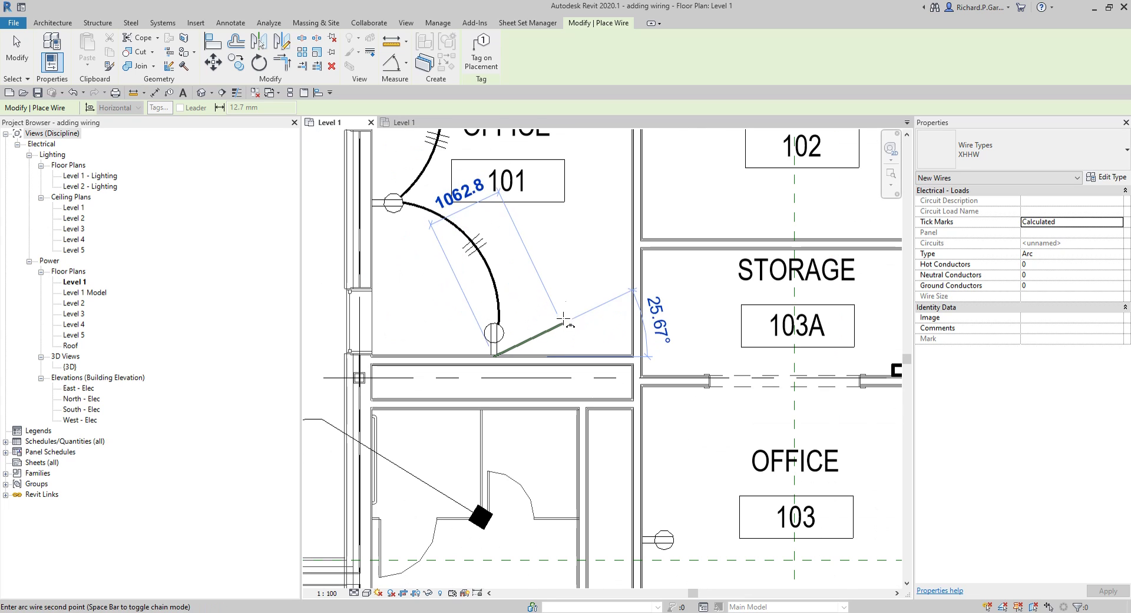
click(569, 294)
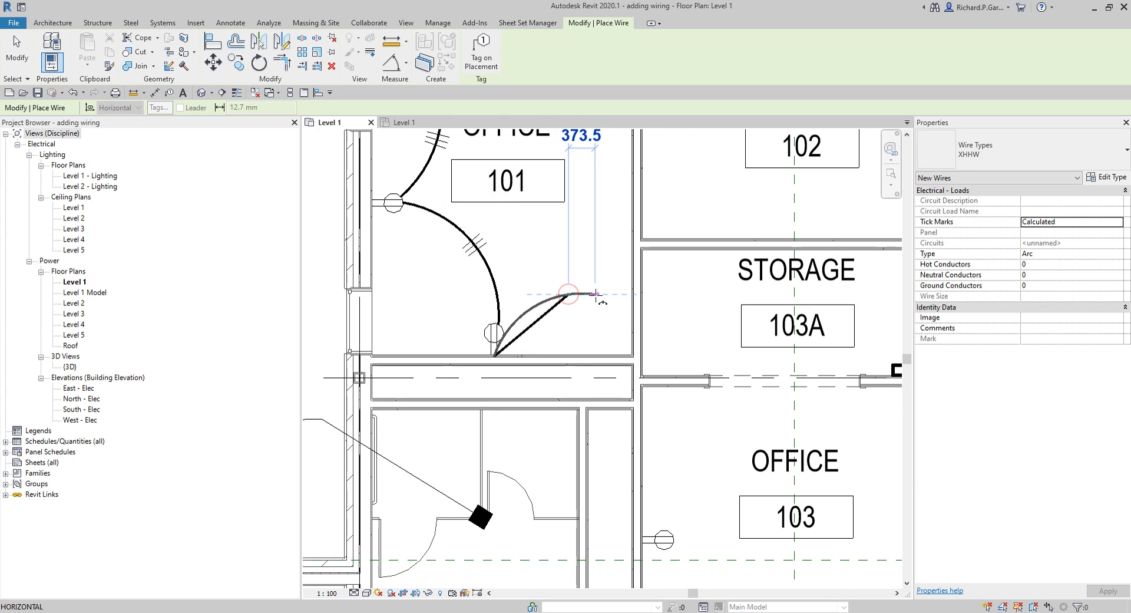
key(ctrl)
key(ctrl)
key(ctrl)
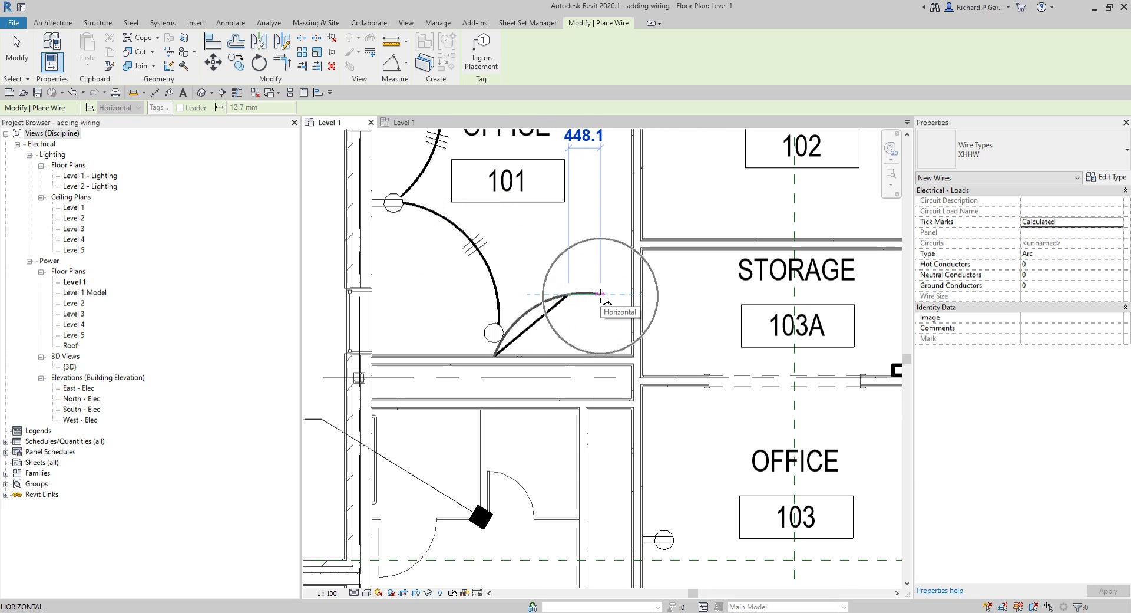
click(600, 294)
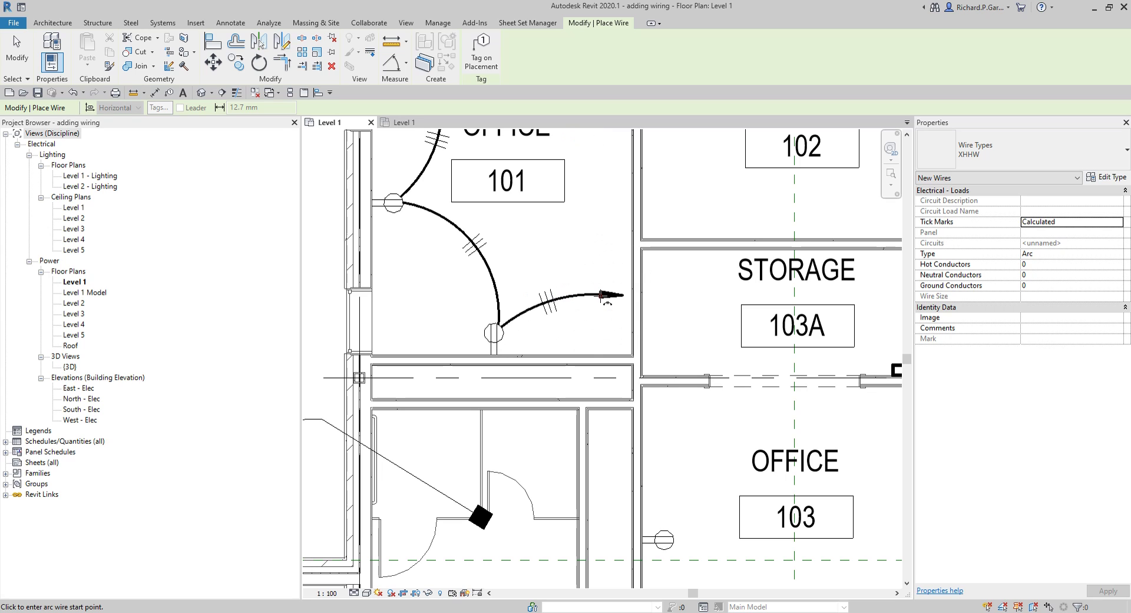
middle_drag(598, 333, 586, 427)
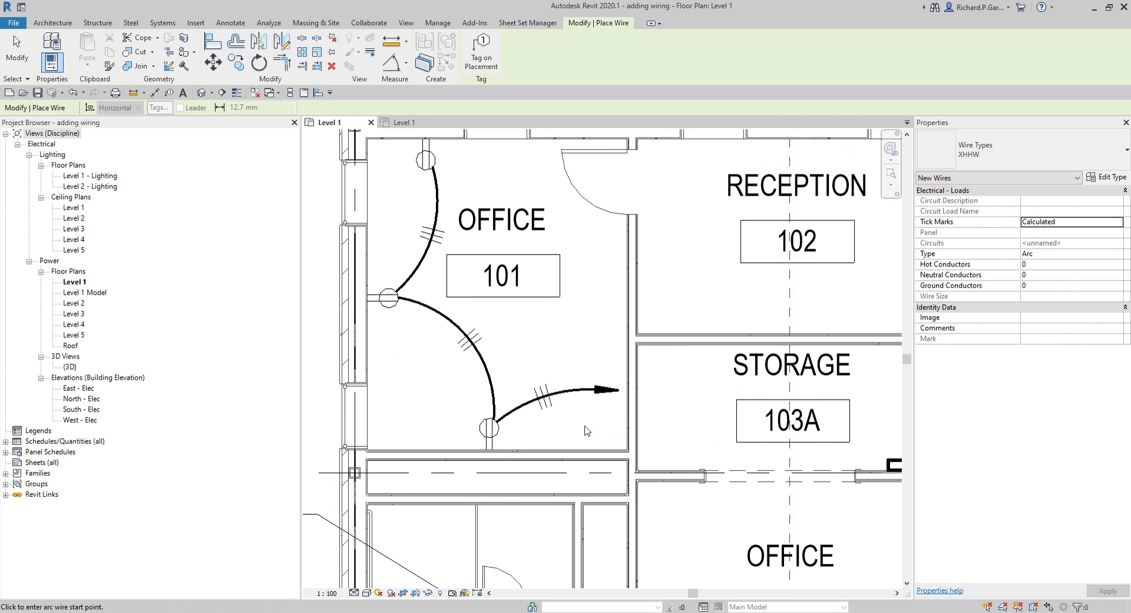
click(24, 46)
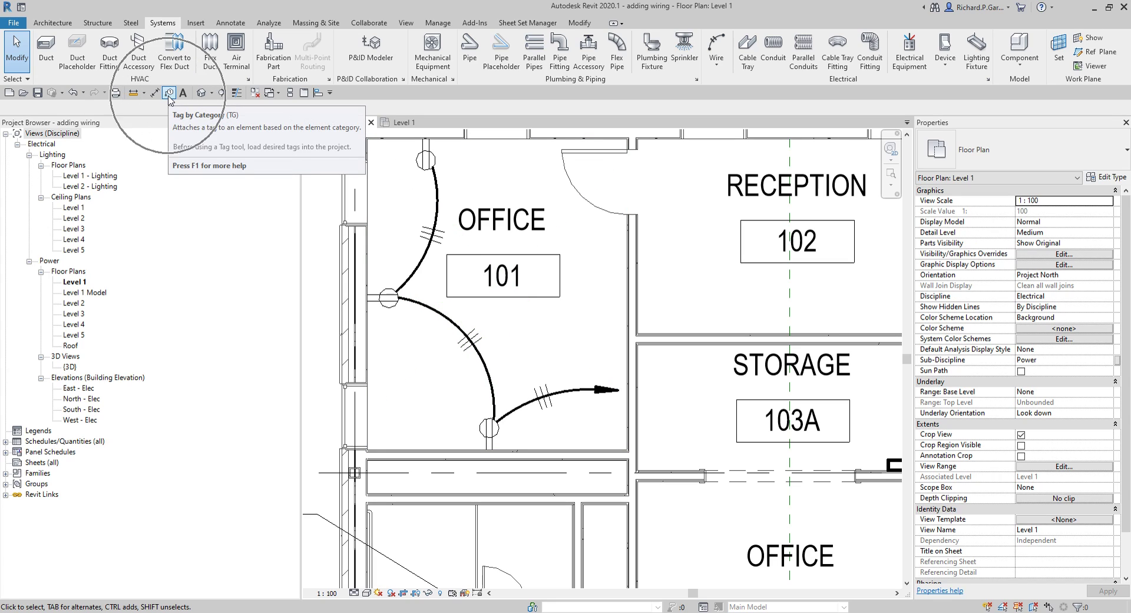
Step: Tag the three wires in Office 101 by category, with the leader turned off
click(169, 93)
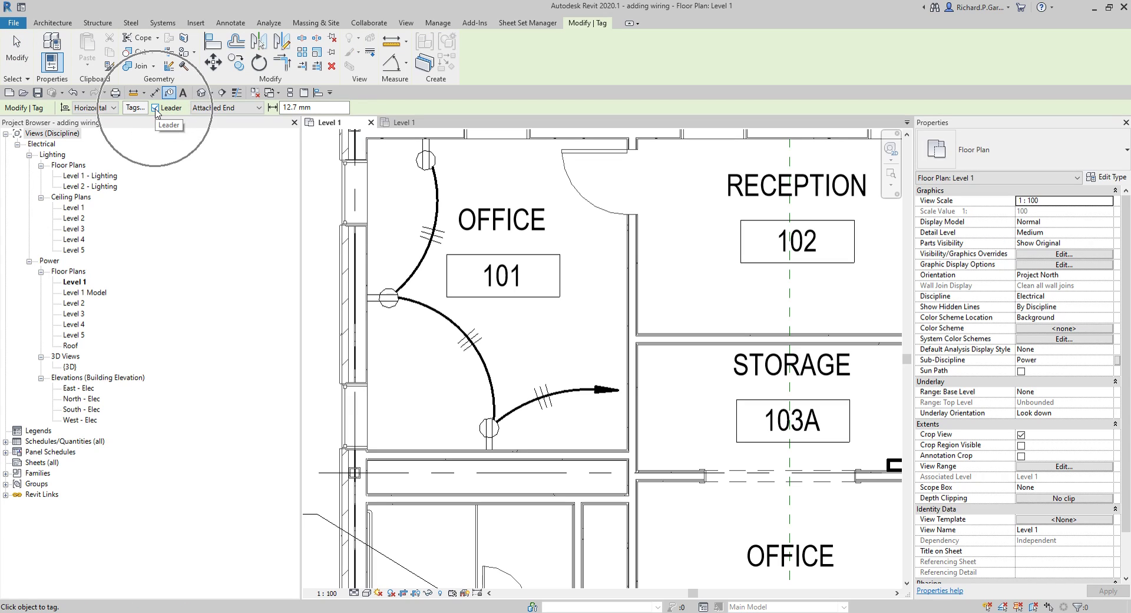
click(155, 108)
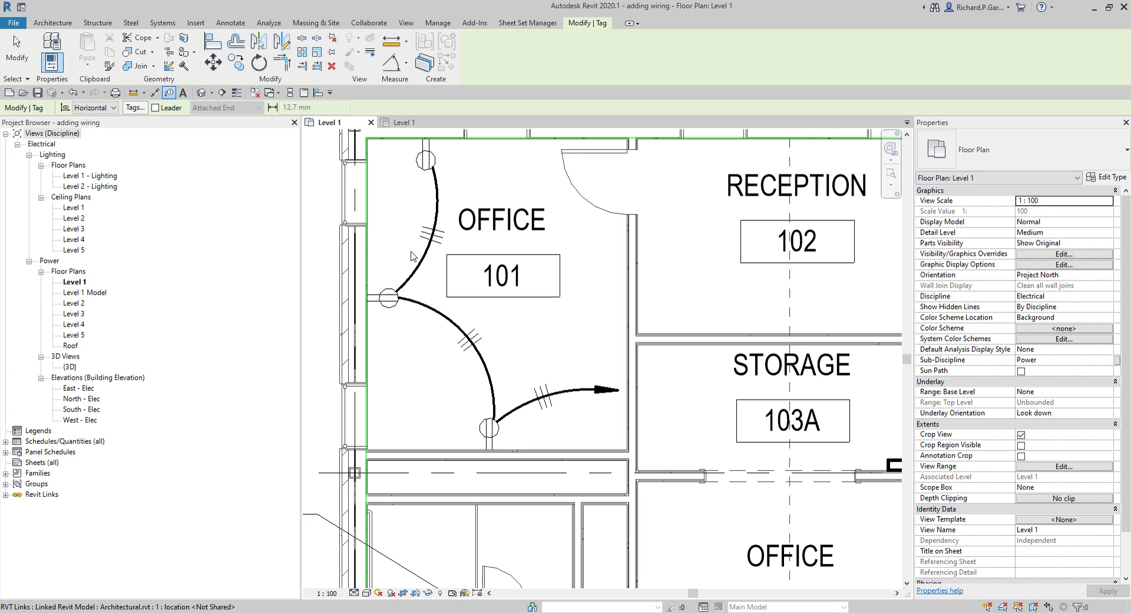
click(422, 259)
click(452, 321)
click(557, 413)
click(17, 53)
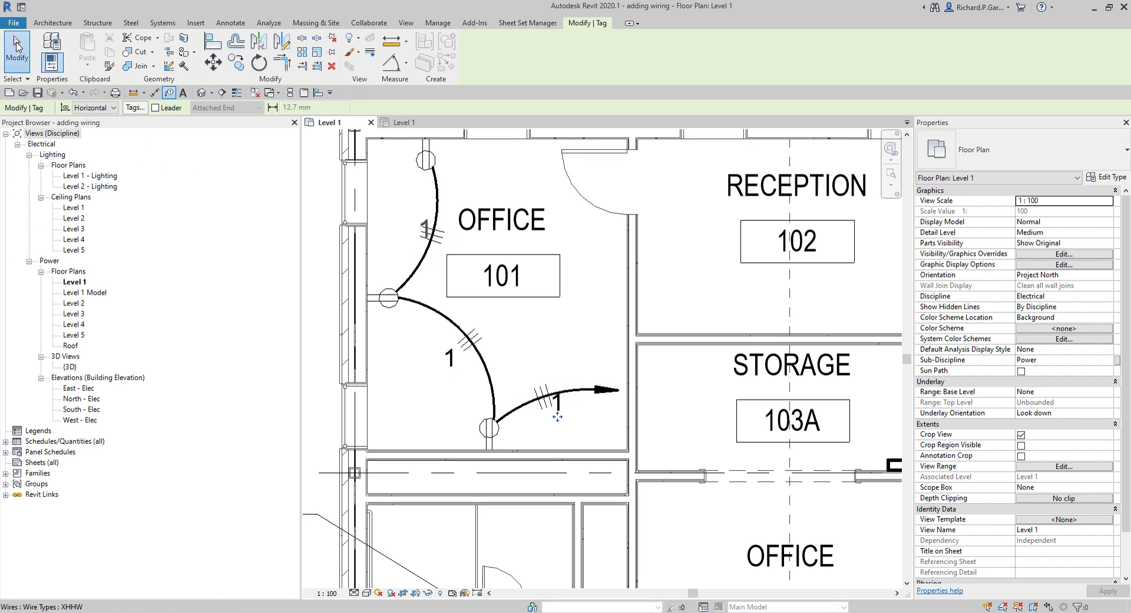
click(556, 402)
Step: Select the home run wire in Office 101 and examine its panel, circuit and conductor properties
scroll(595, 381, up, 1)
scroll(595, 382, up, 1)
key(Escape)
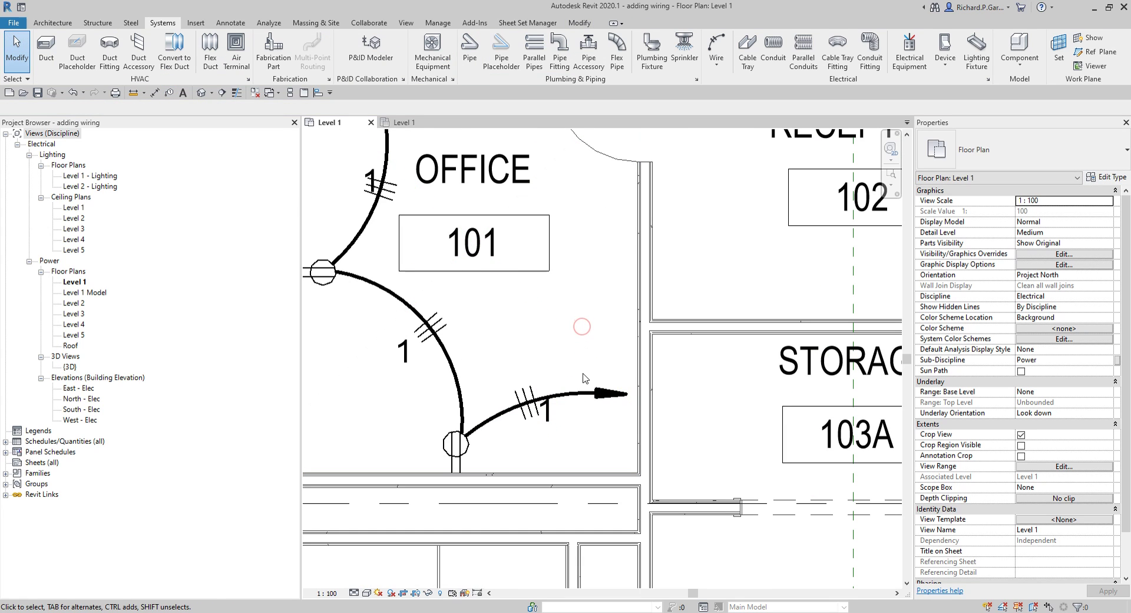
click(575, 394)
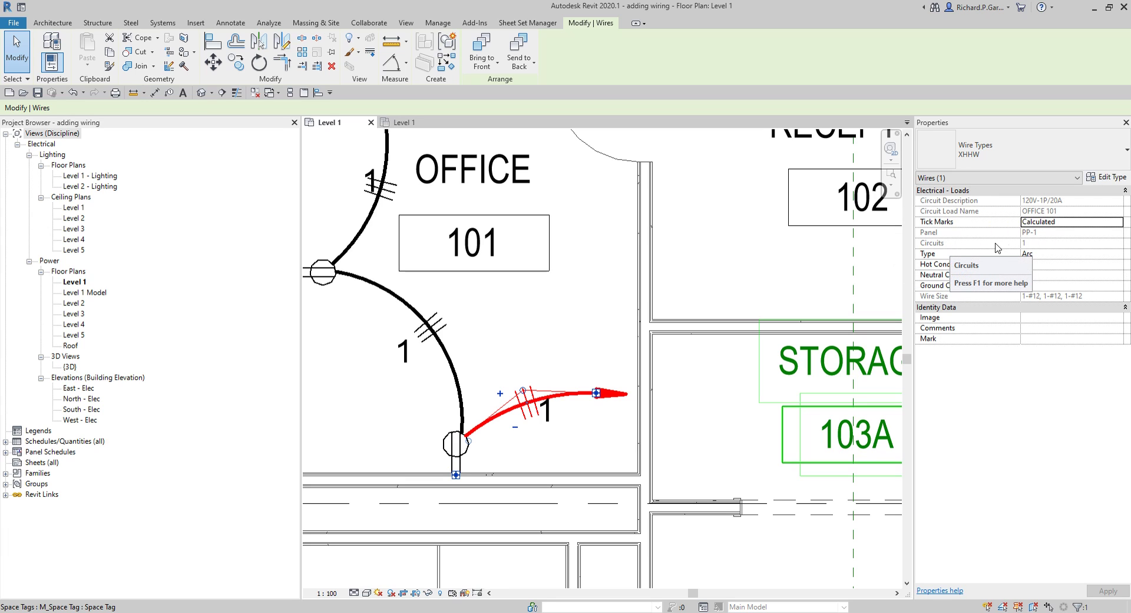
key(ctrl)
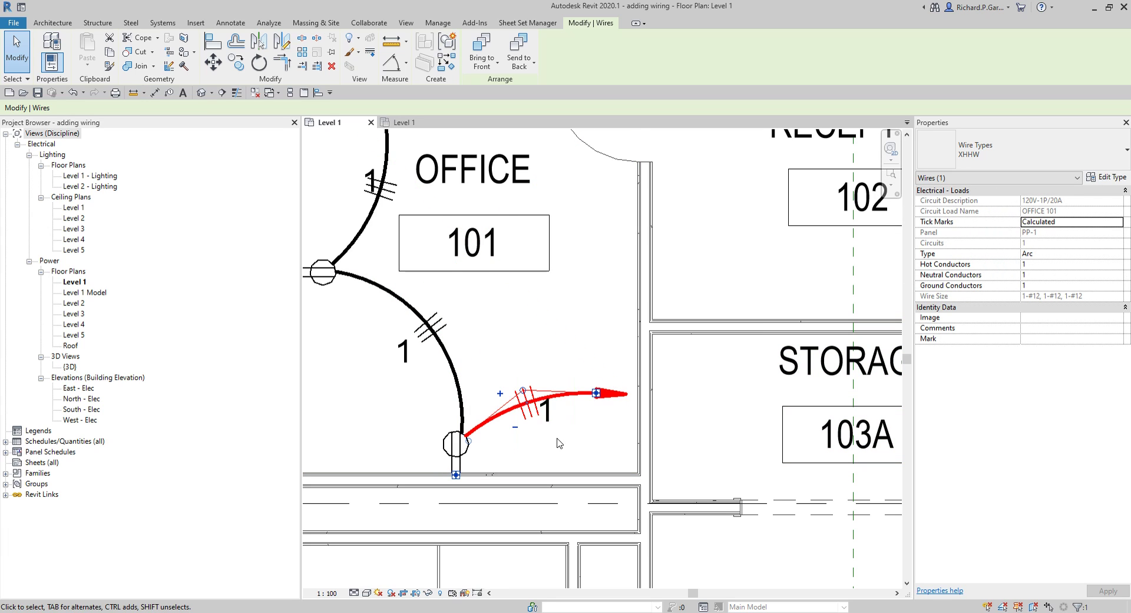
Step: Move the home run wire's tag in Office 101 slightly down and away from the wire and its tick marks
click(518, 359)
key(Escape)
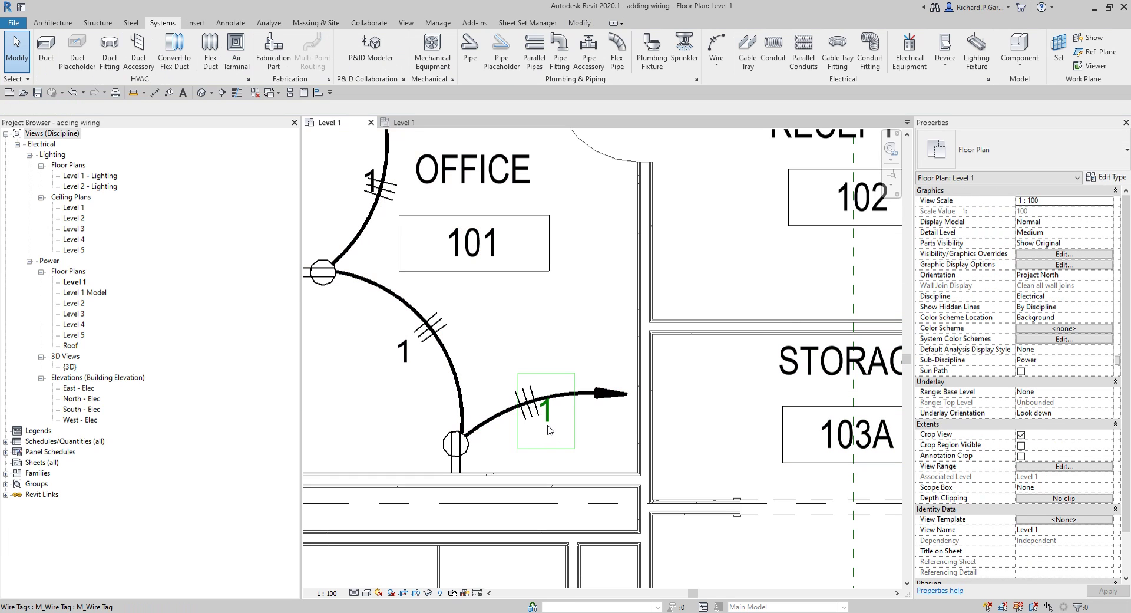
click(549, 427)
drag(550, 427, 557, 451)
key(Escape)
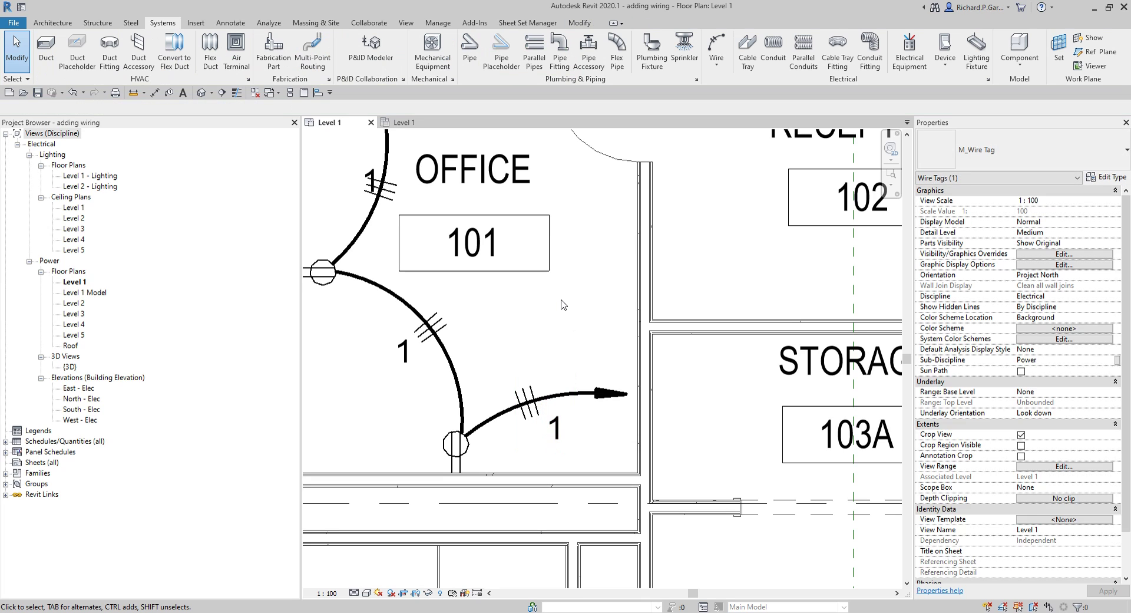
Step: Move the tag of the upper arc wire in Office 101 to the left, clear of the wire's tick marks
scroll(592, 338, down, 4)
middle_drag(663, 386, 568, 197)
scroll(568, 196, down, 1)
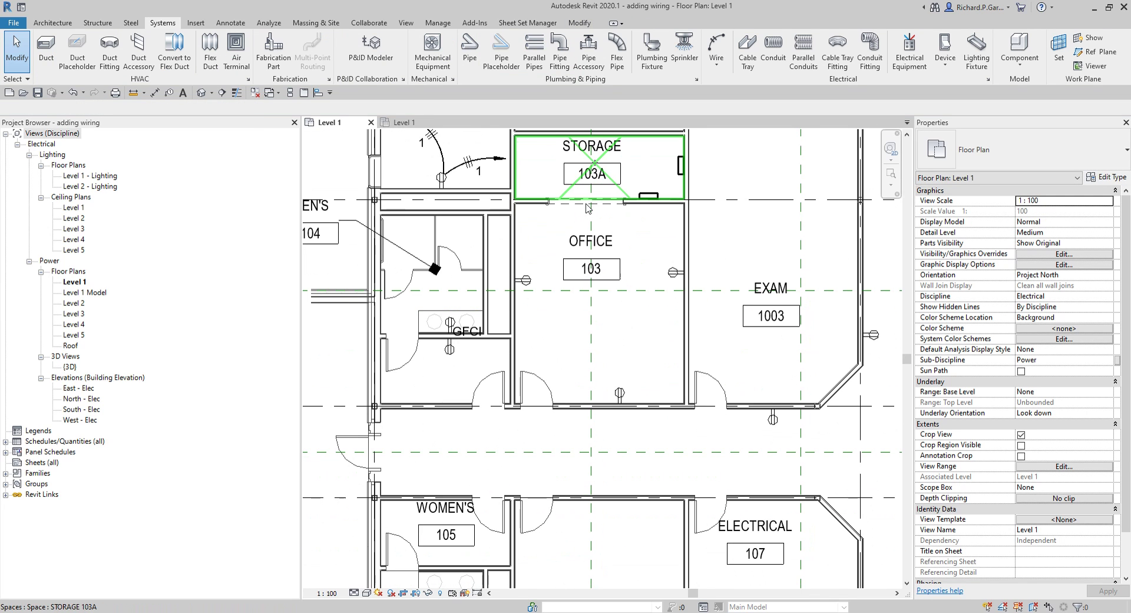
middle_drag(624, 341, 567, 395)
middle_drag(423, 234, 439, 295)
scroll(371, 176, up, 6)
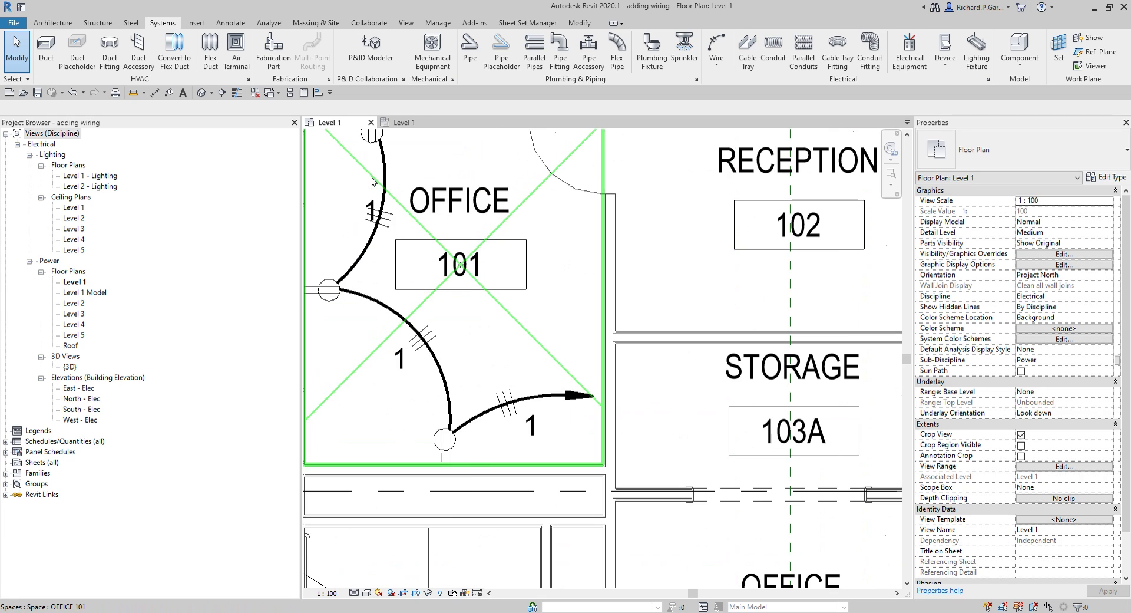
click(370, 186)
click(370, 219)
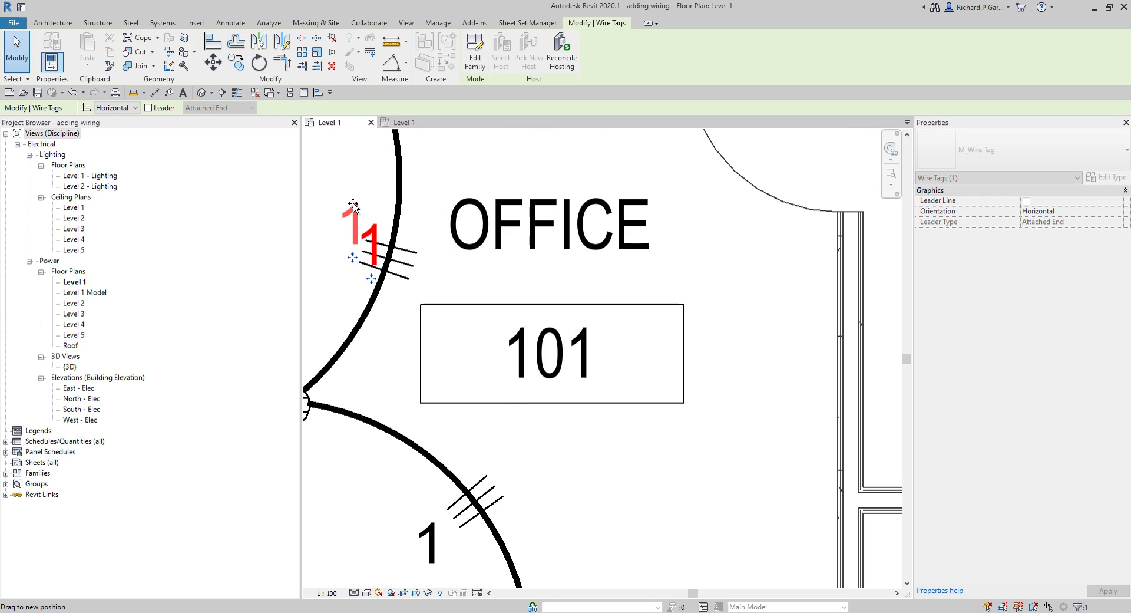
scroll(406, 236, down, 6)
key(Escape)
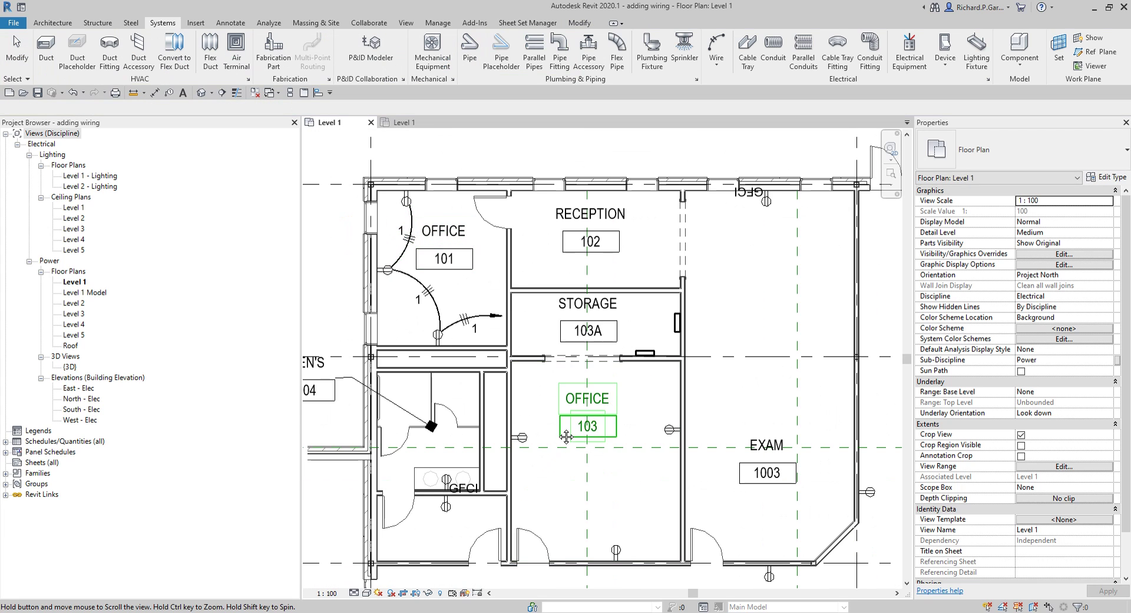
Step: Convert the PP-1 circuit that connects the three receptacles in Office 103 to arc wiring with a home run
scroll(586, 436, up, 3)
scroll(504, 377, up, 1)
middle_drag(504, 377, 561, 339)
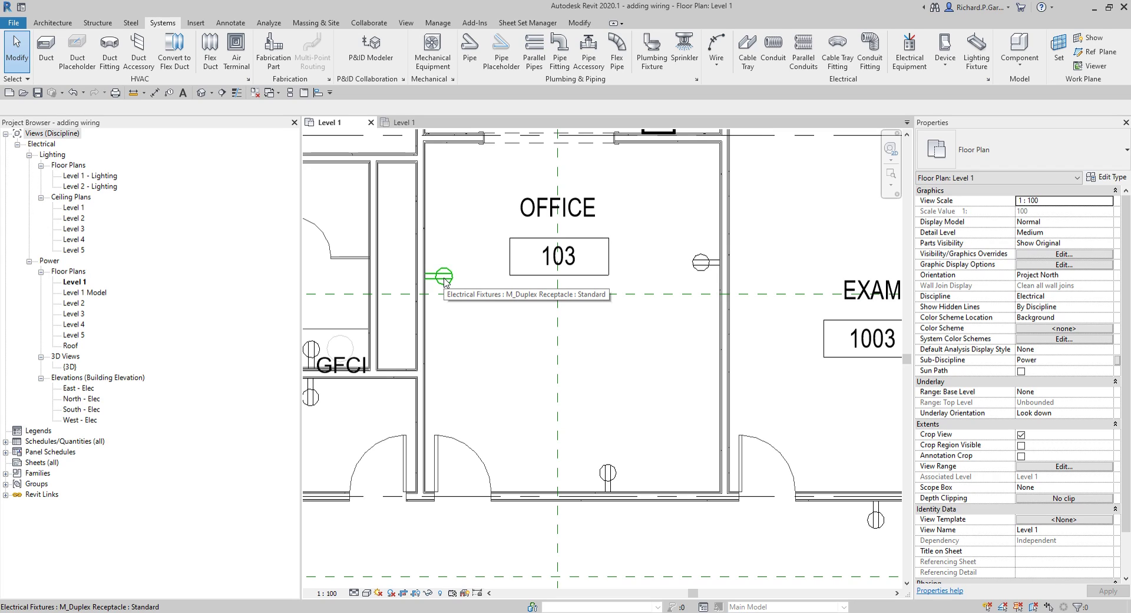
key(Tab)
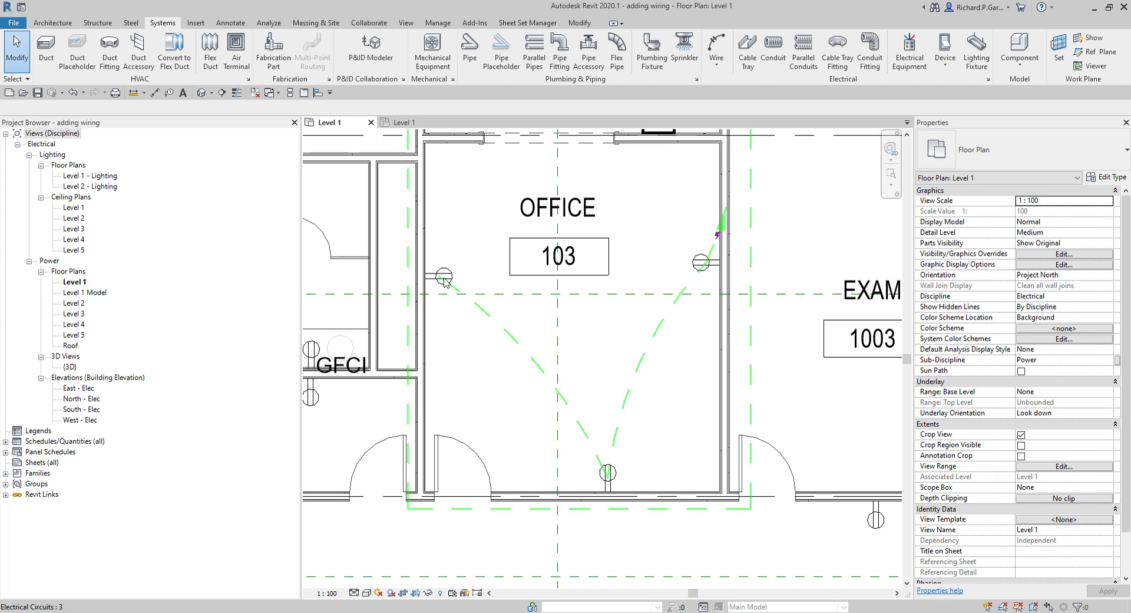
click(444, 281)
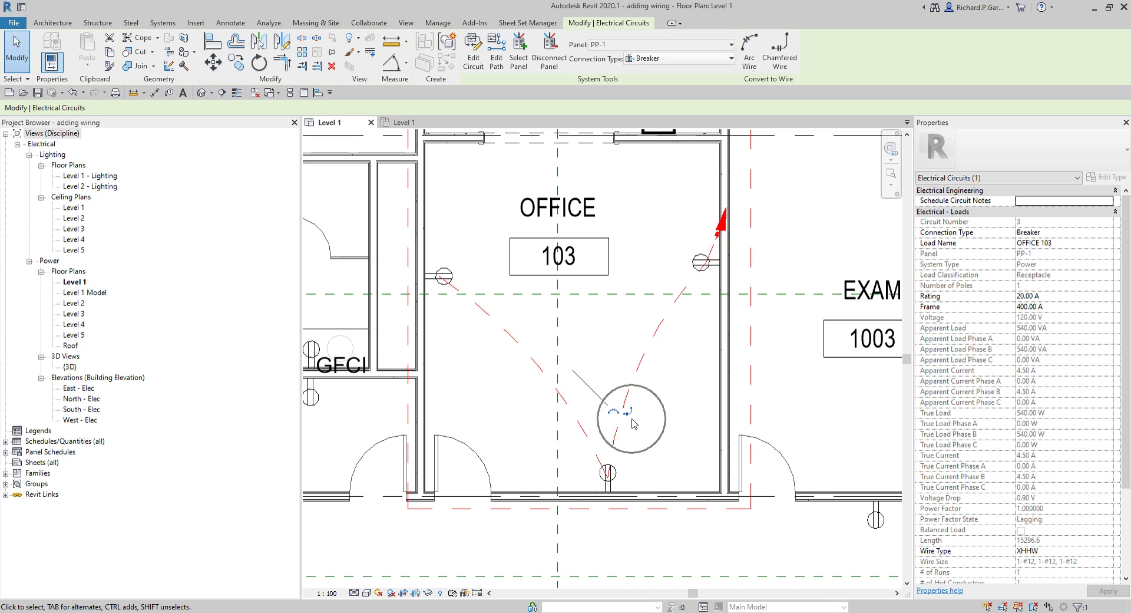
click(613, 421)
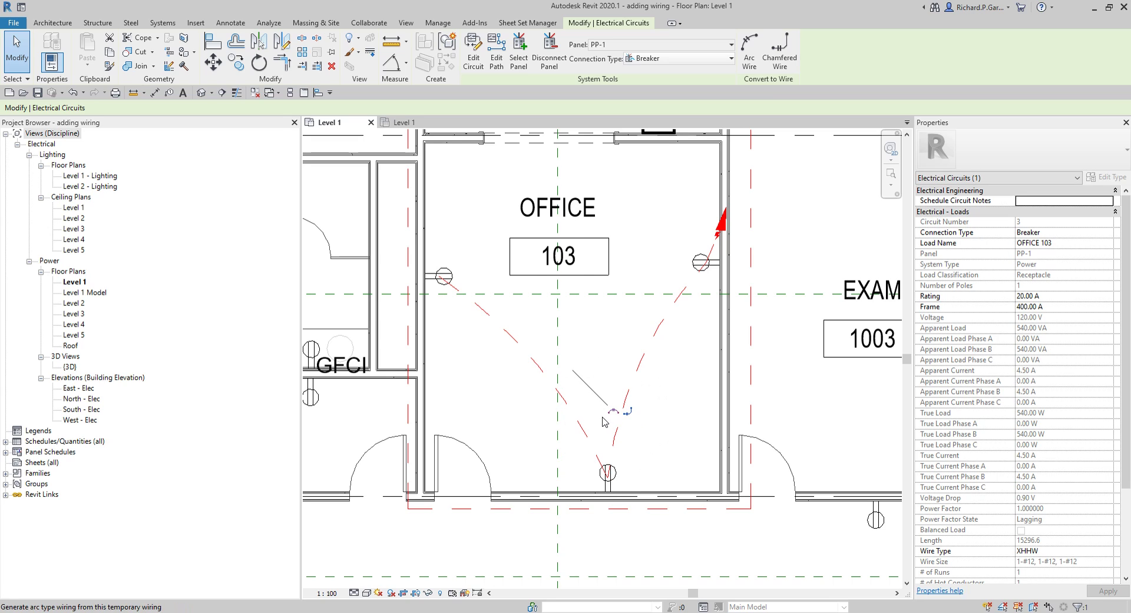
click(770, 83)
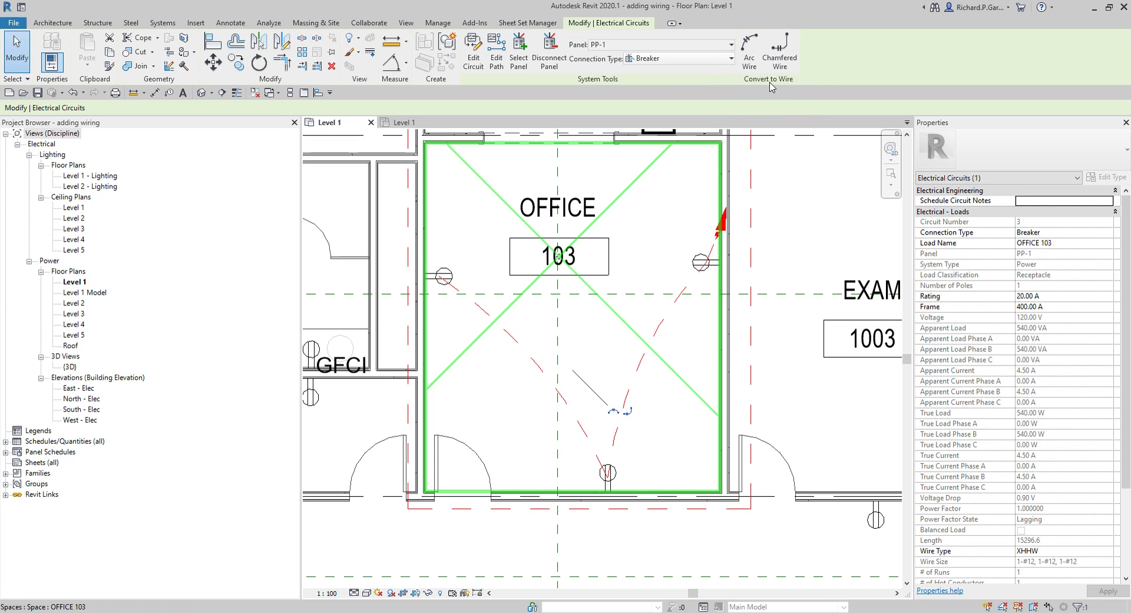
key(ctrl)
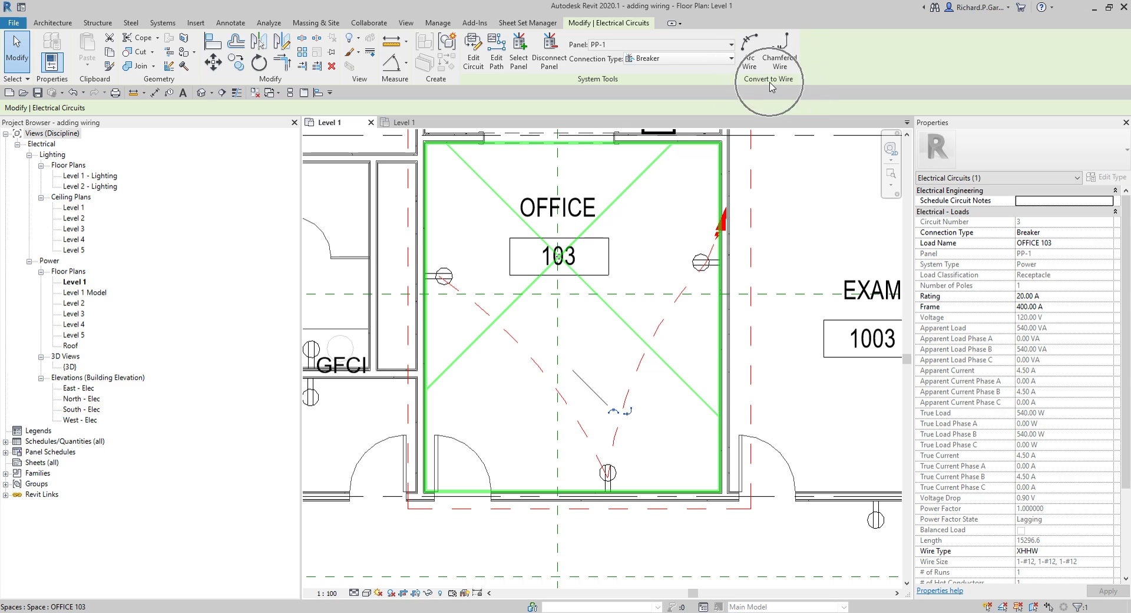
click(748, 55)
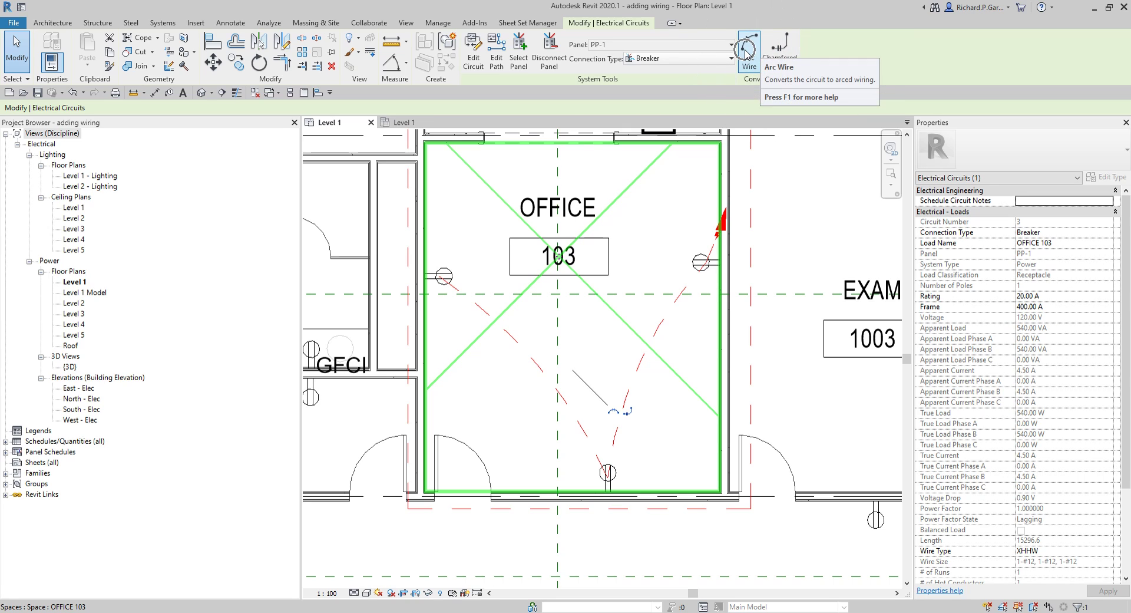
click(626, 412)
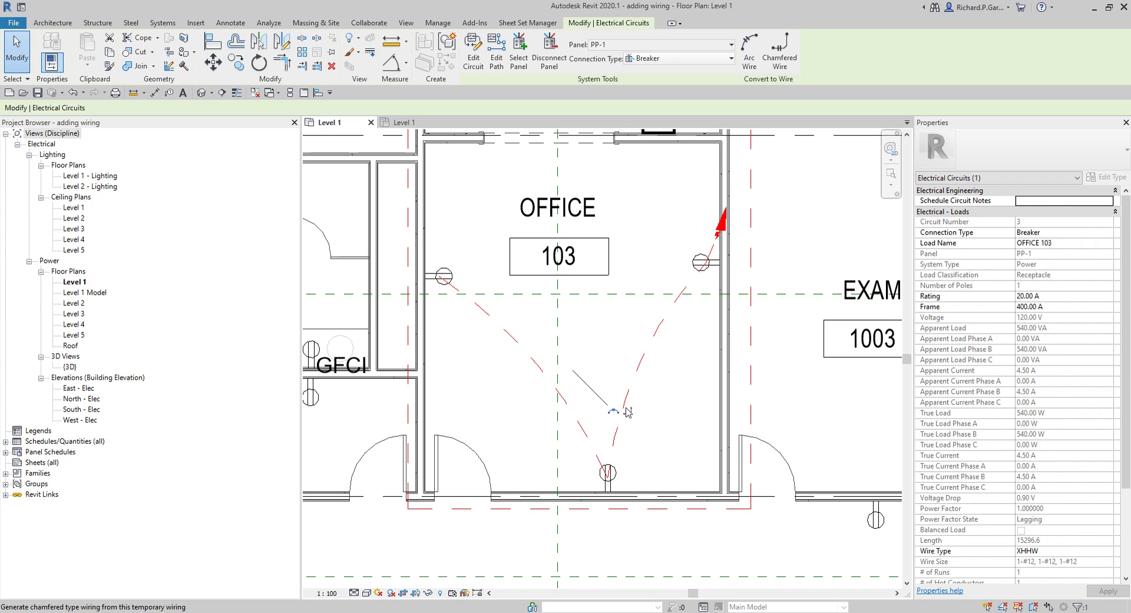
click(749, 56)
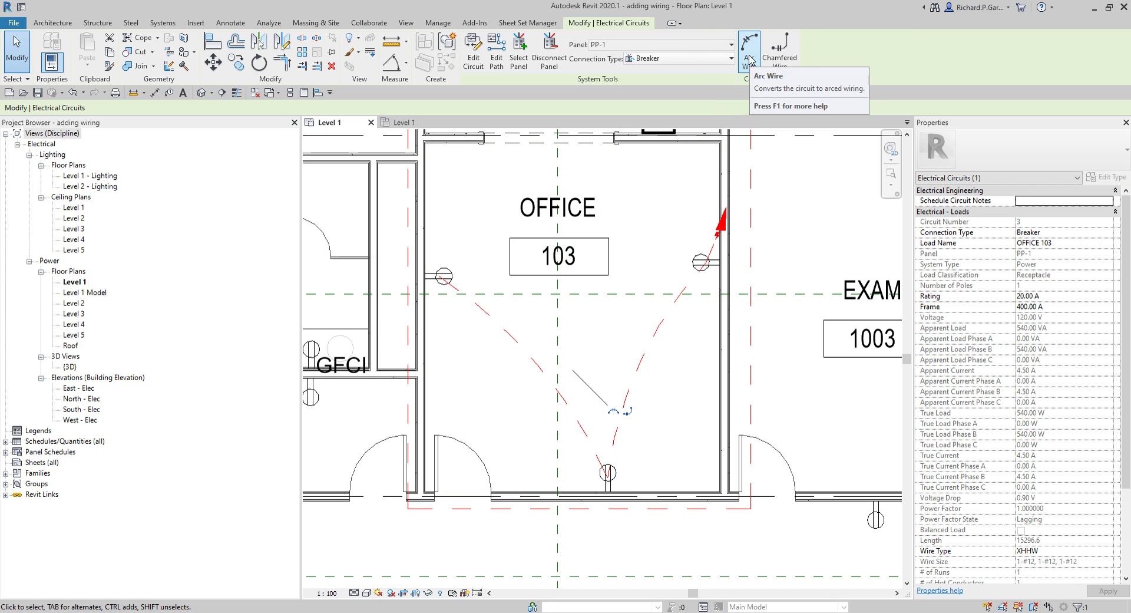
click(612, 413)
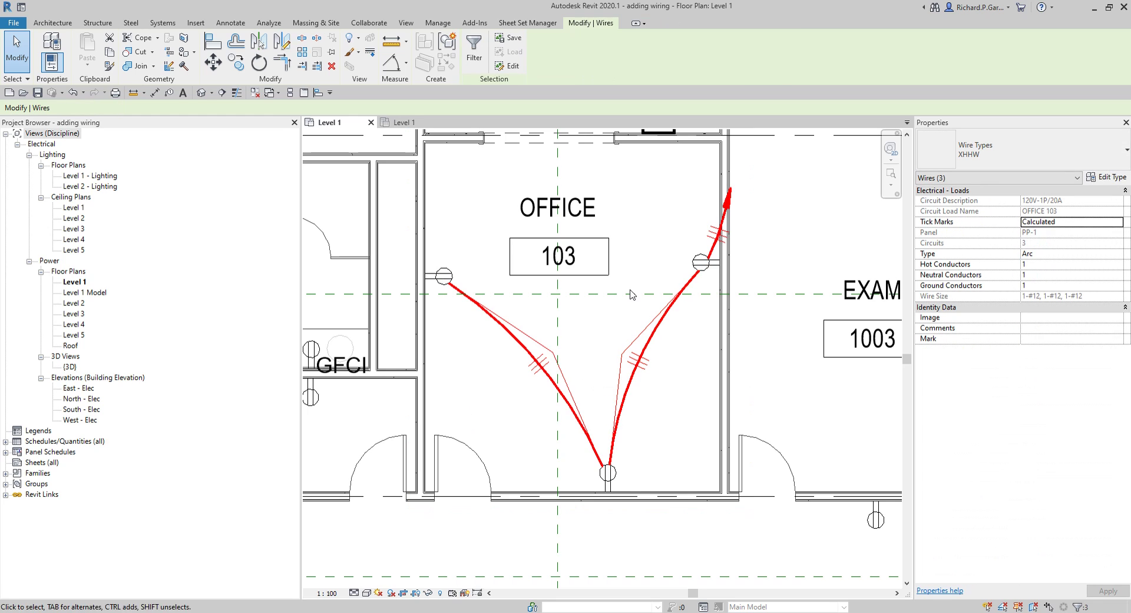
scroll(746, 260, down, 2)
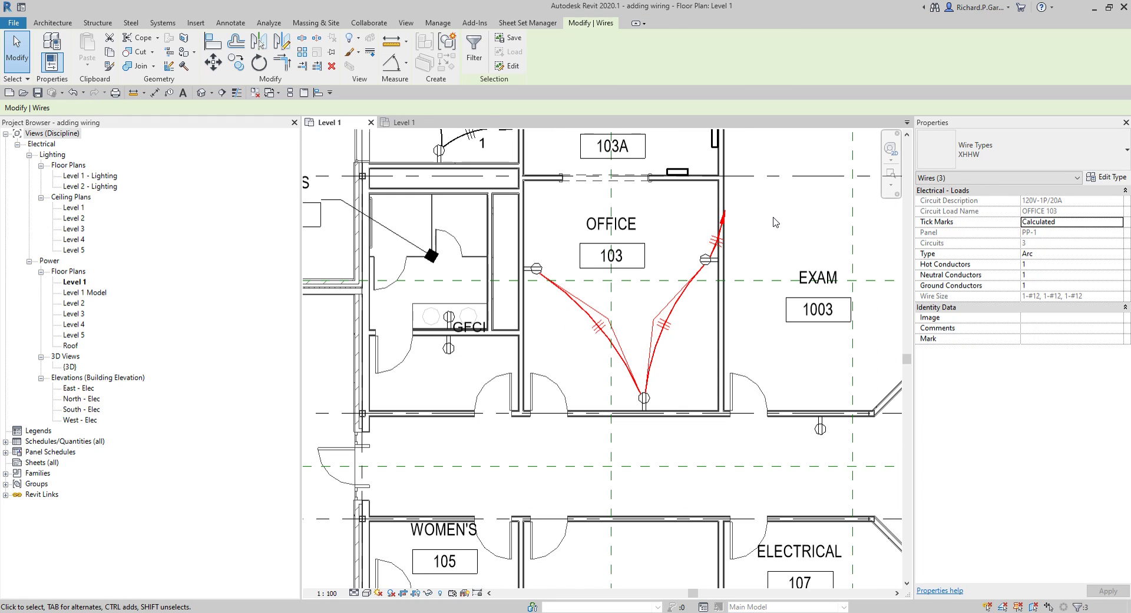
key(Escape)
Step: Reshape Office 103's home run wire by moving its arrow end off the right wall, up and left into the room
scroll(736, 252, up, 2)
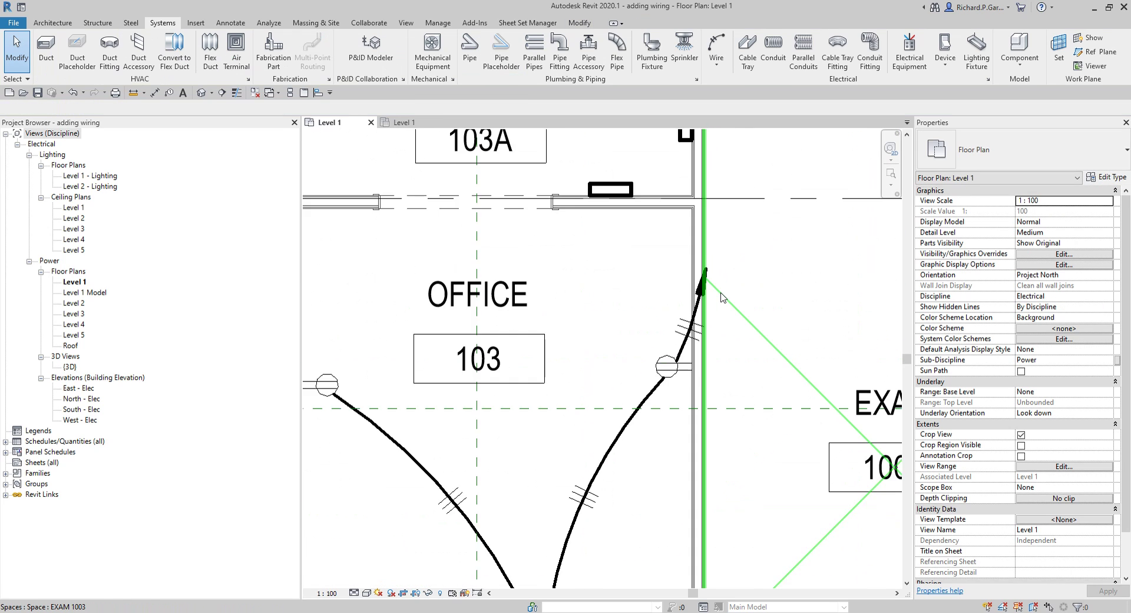
scroll(723, 298, up, 1)
click(688, 323)
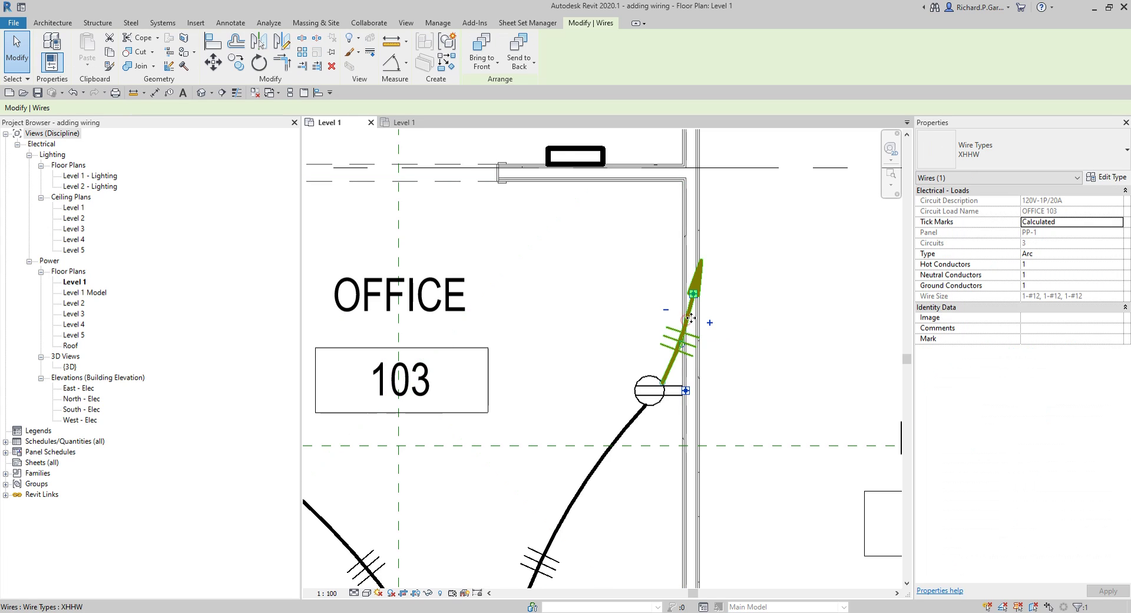
drag(693, 294, 658, 222)
scroll(765, 267, down, 3)
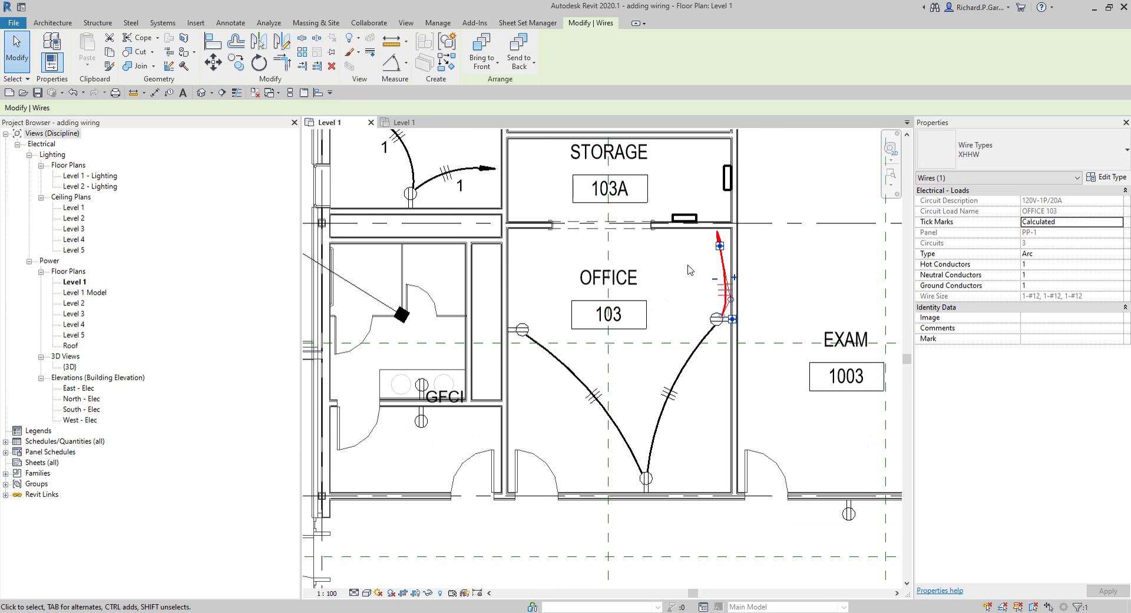
key(Escape)
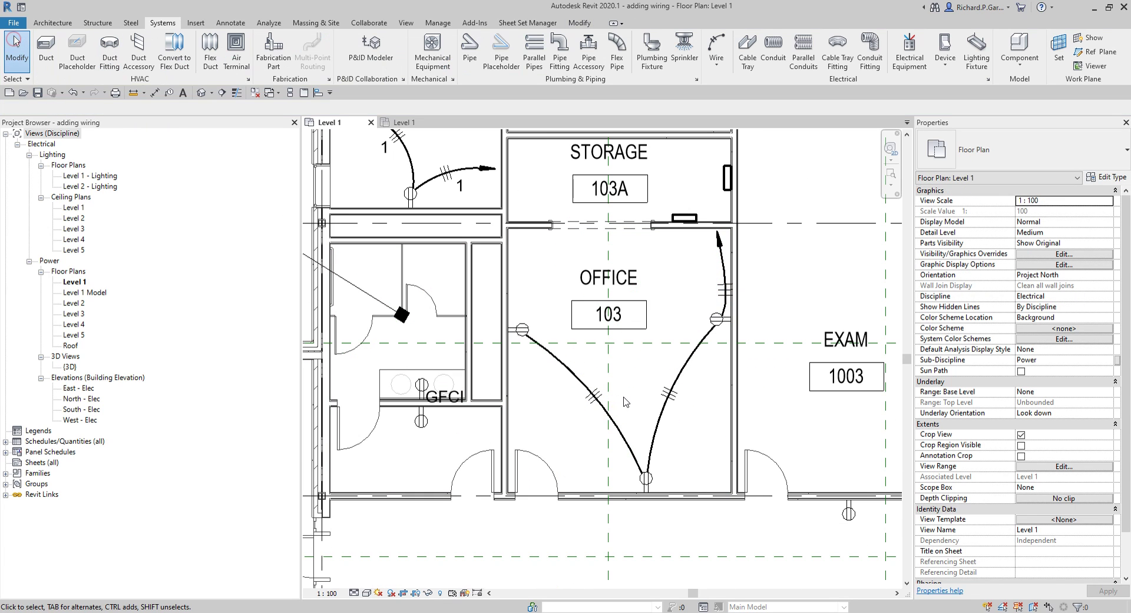
Step: Tag the three wires in Office 103 by category, without leaders
scroll(334, 159, down, 1)
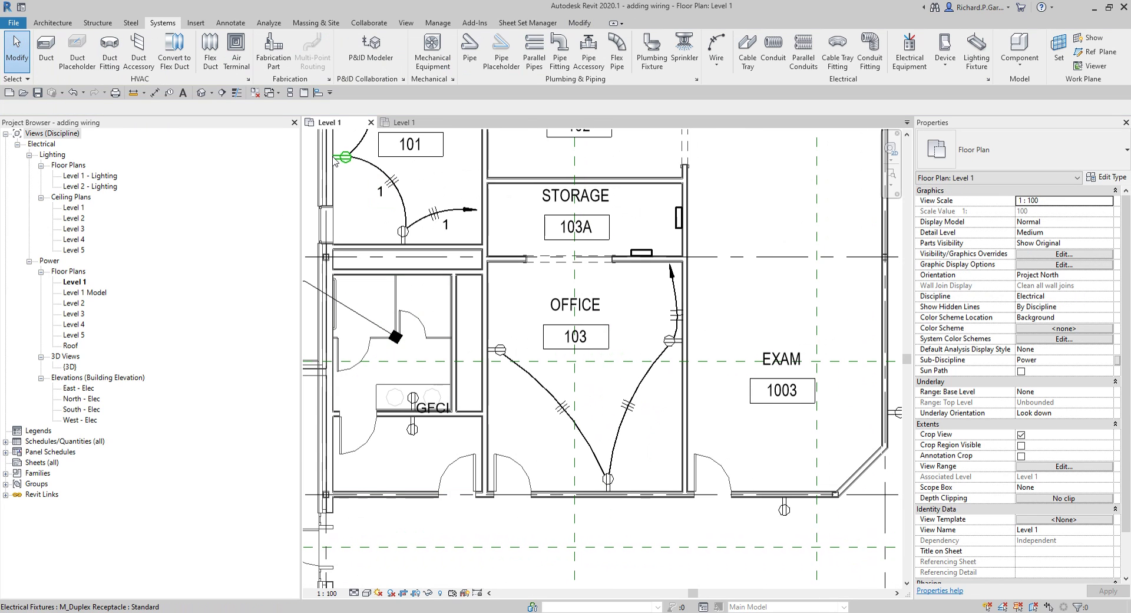
click(169, 92)
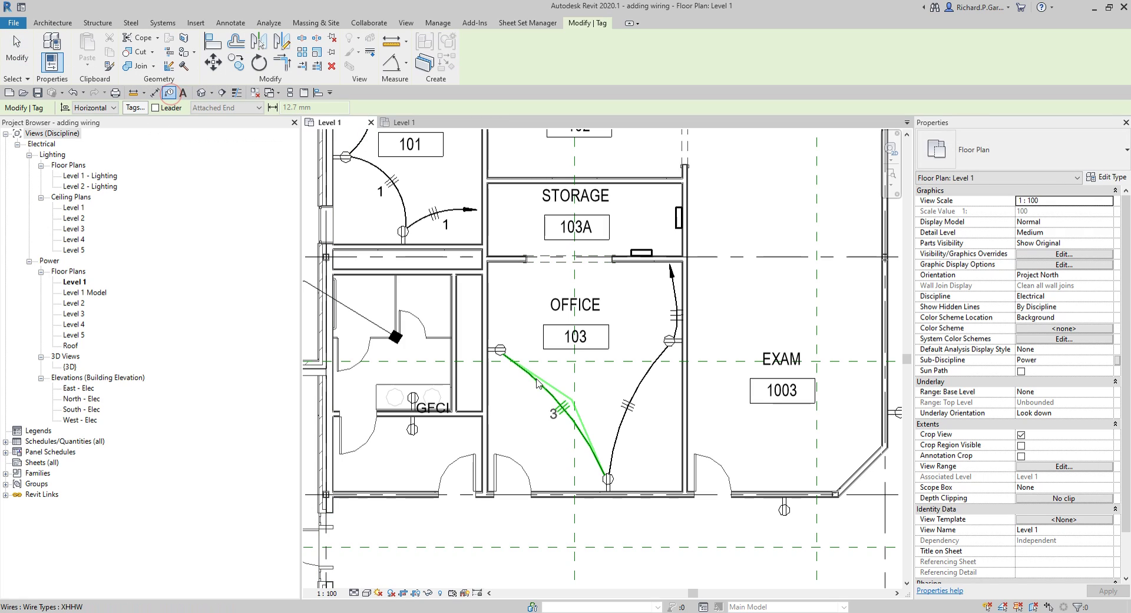
click(632, 404)
click(672, 298)
key(Escape)
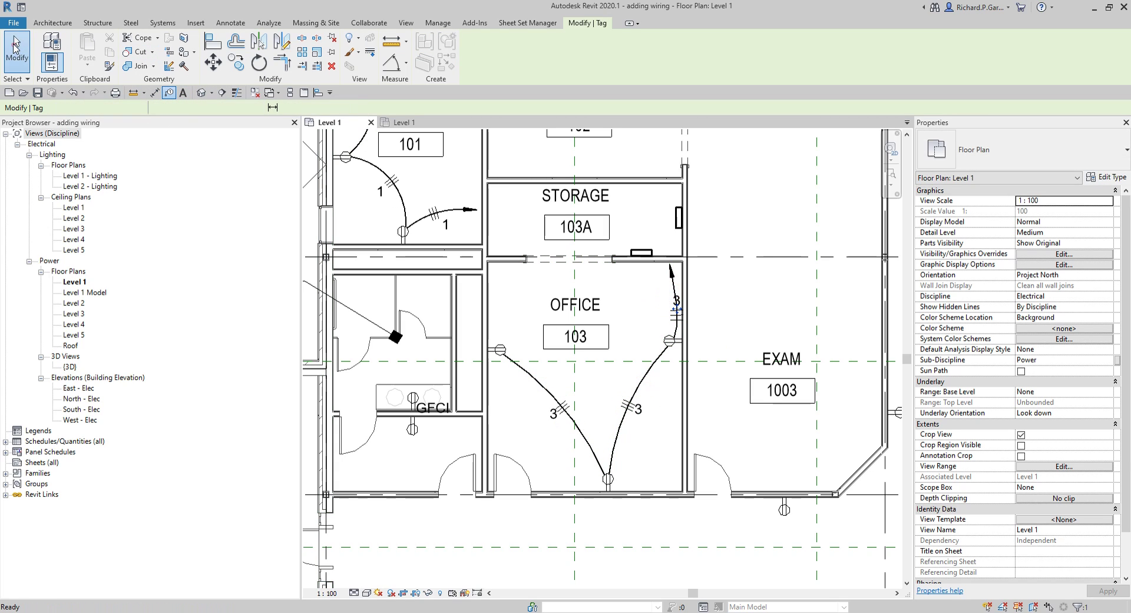
Step: Move the home run wire's tag in Office 103 to the left, off the wire
click(675, 300)
scroll(678, 306, up, 2)
drag(706, 289, 691, 288)
key(Escape)
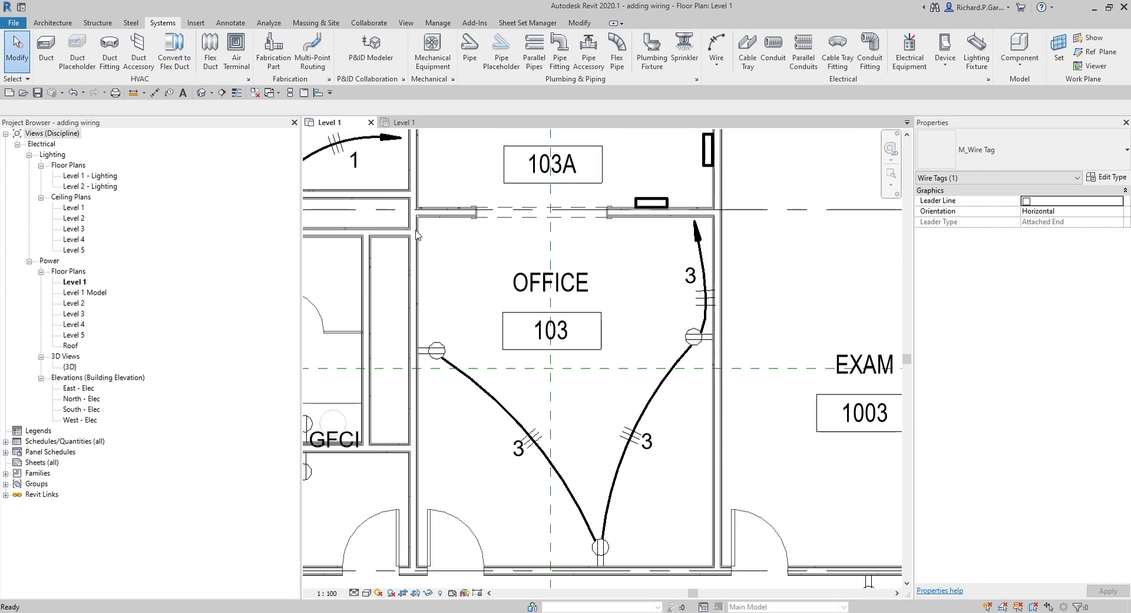
scroll(637, 330, down, 5)
middle_drag(636, 335, 716, 377)
scroll(666, 296, up, 3)
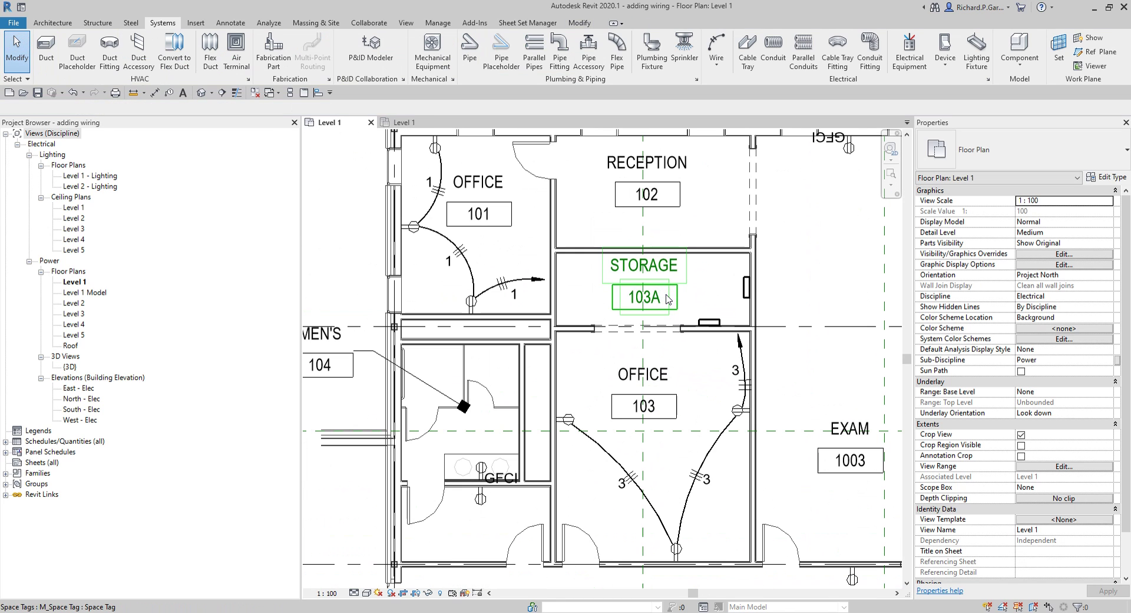
scroll(482, 471, up, 5)
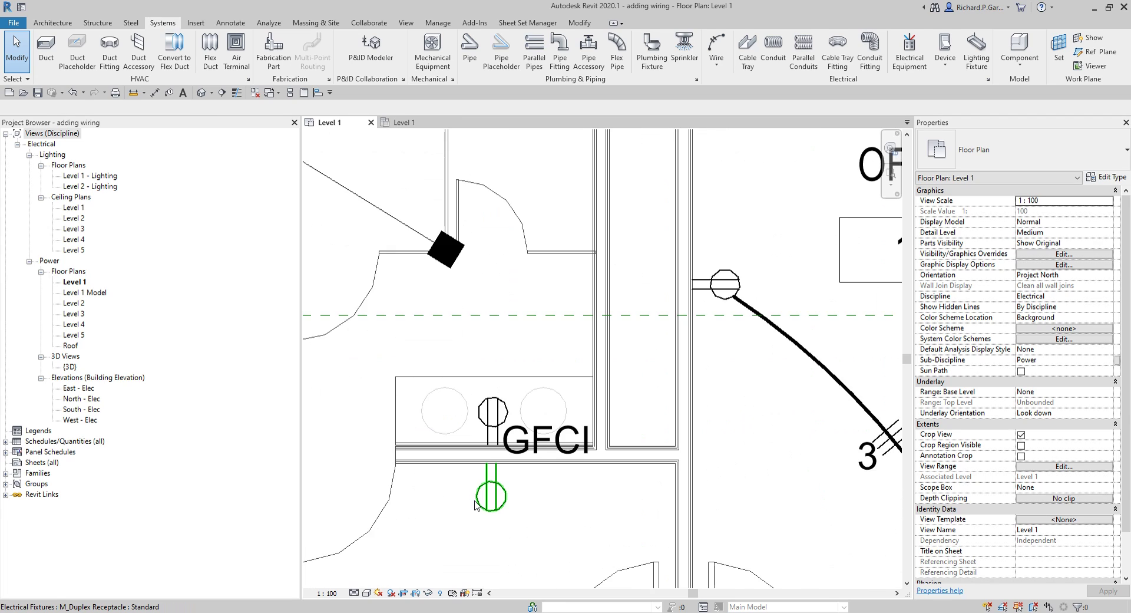
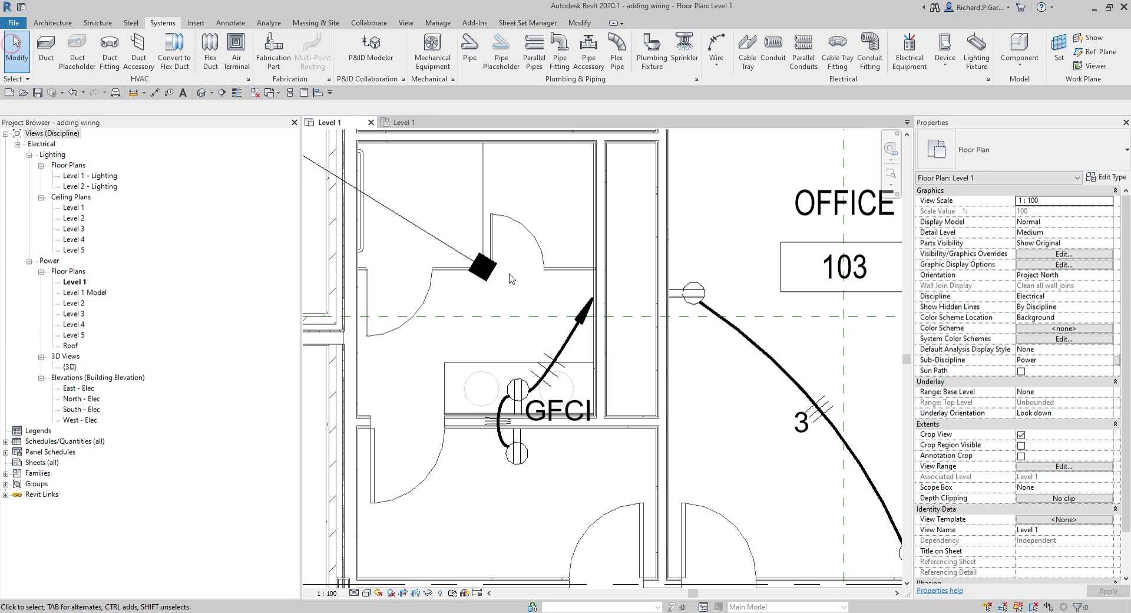
Step: Open the Level 1 ceiling plan of the Lighting discipline
scroll(510, 278, down, 4)
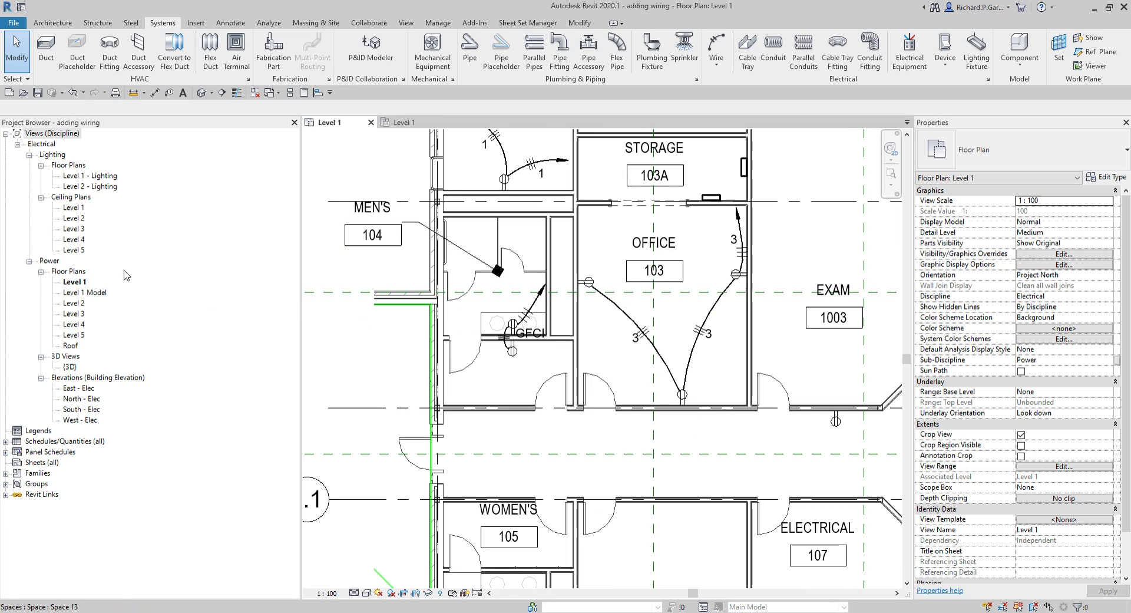
key(ctrl)
double_click(75, 208)
click(76, 210)
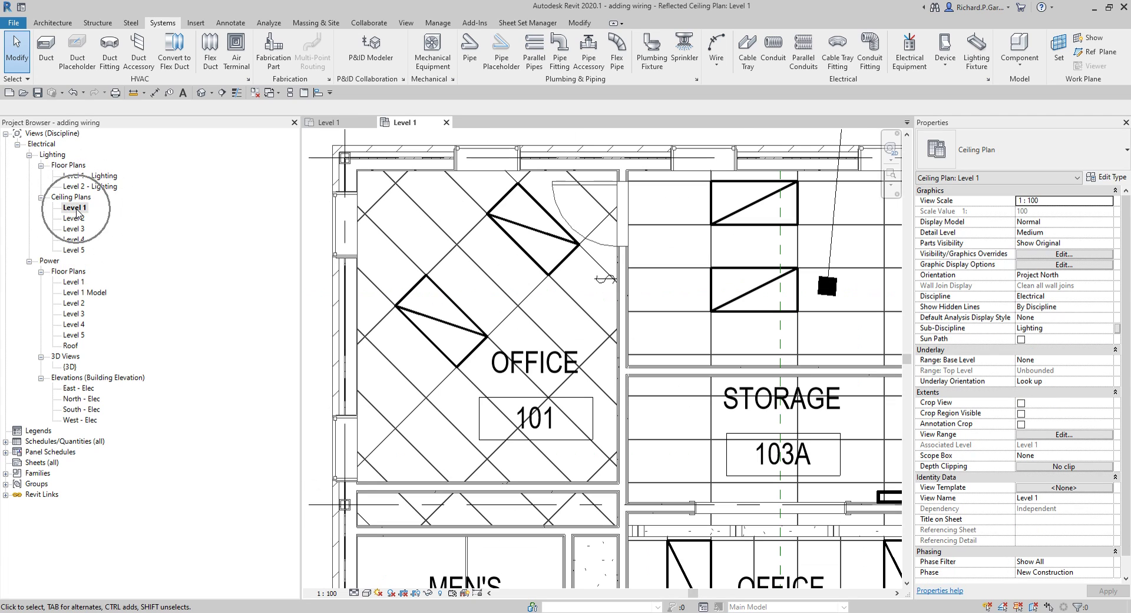
Step: Draw an arc wire between the two recessed light fixtures in Office 101
scroll(671, 312, down, 3)
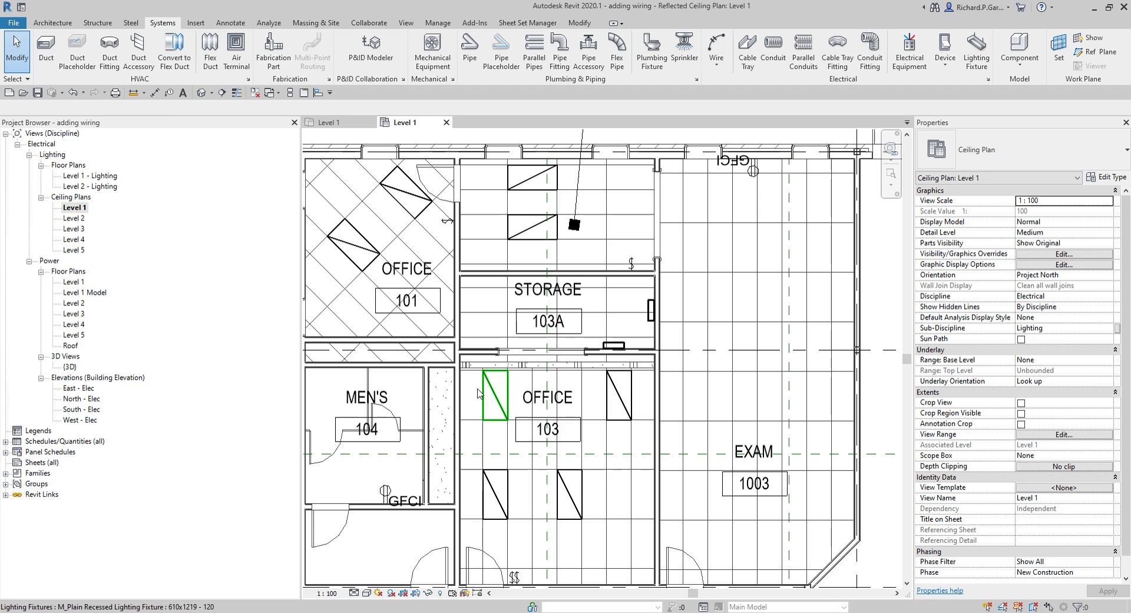
scroll(346, 259, up, 3)
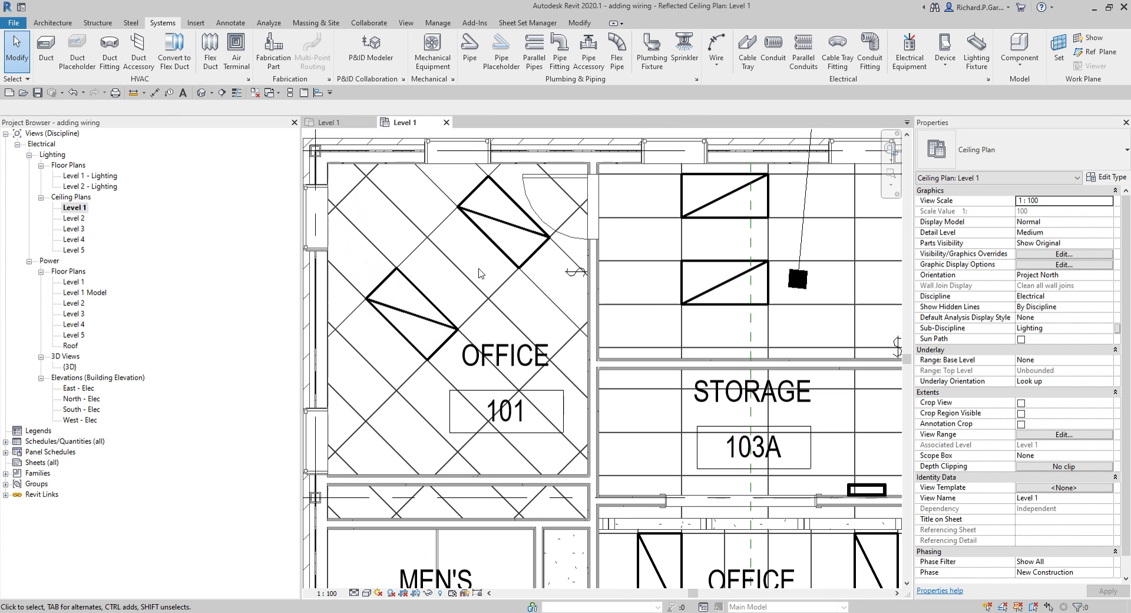
click(718, 46)
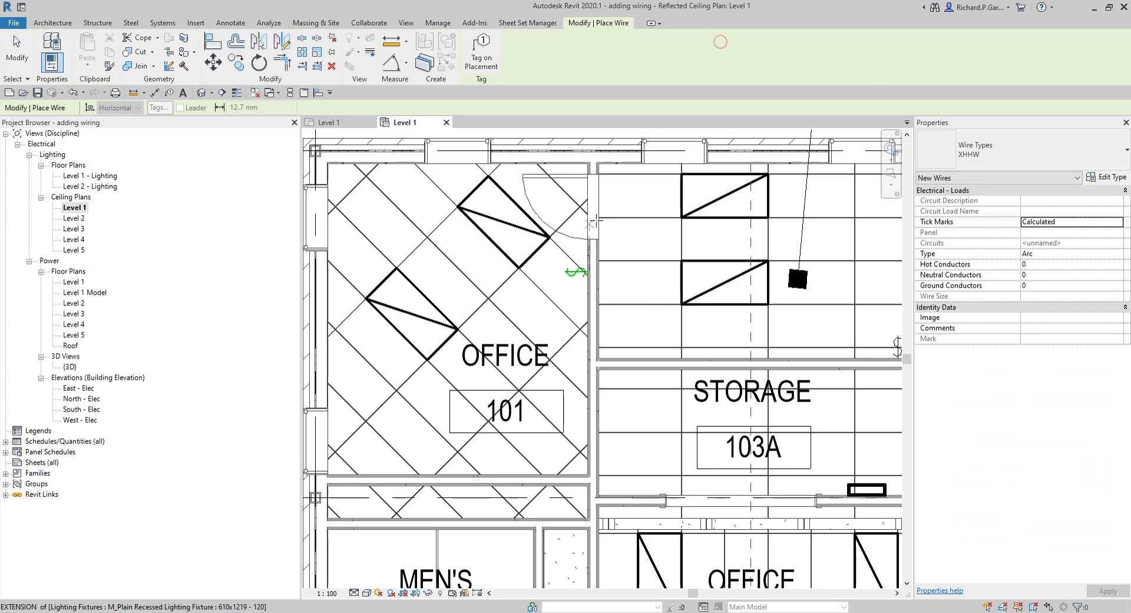
click(503, 222)
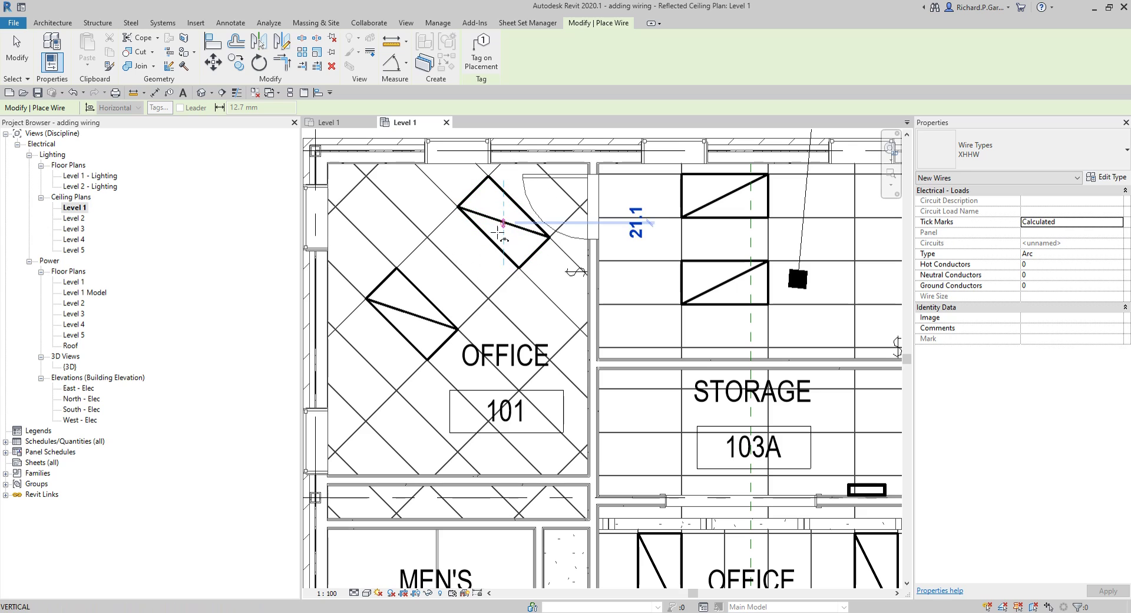
click(414, 314)
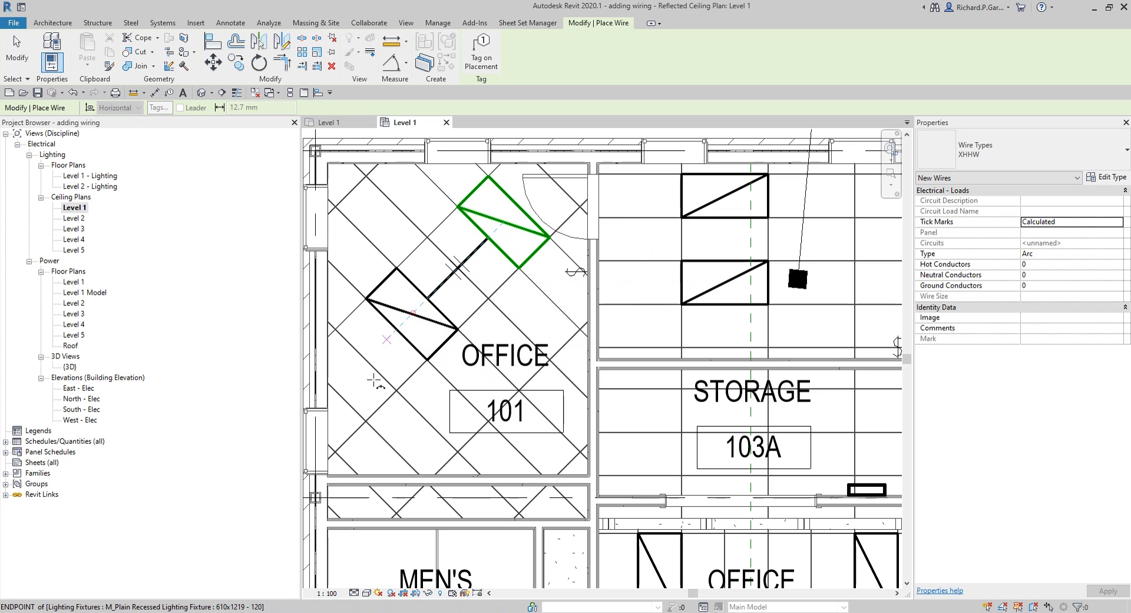
Step: Draw an arc home run wire from Office 101's upper light fixture, over the door and through the right wall into Reception 102
scroll(430, 370, down, 3)
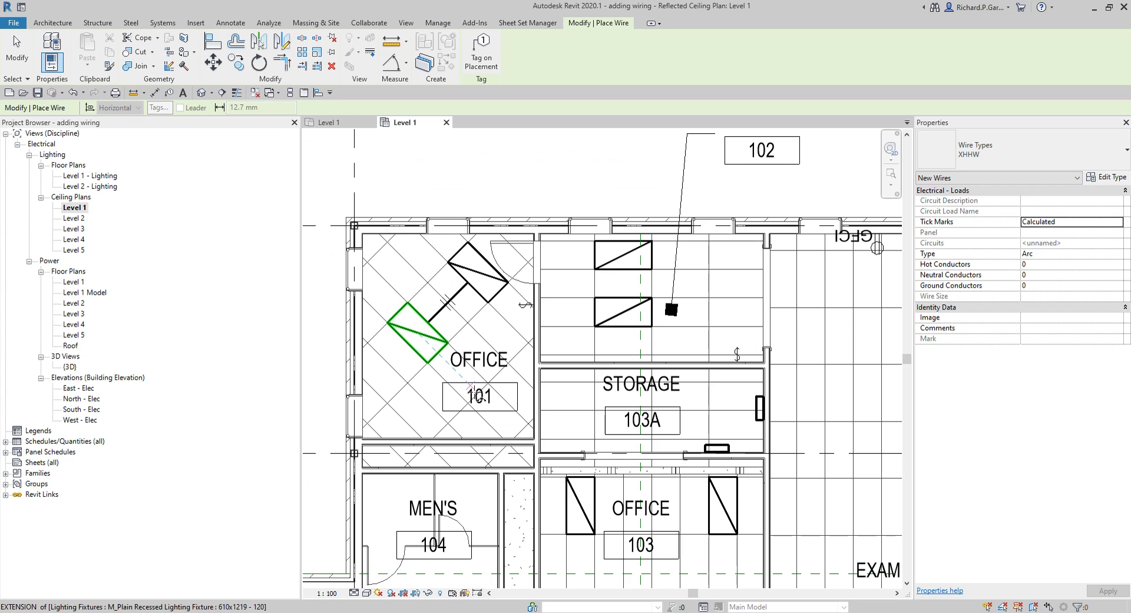
scroll(413, 260, up, 4)
click(487, 241)
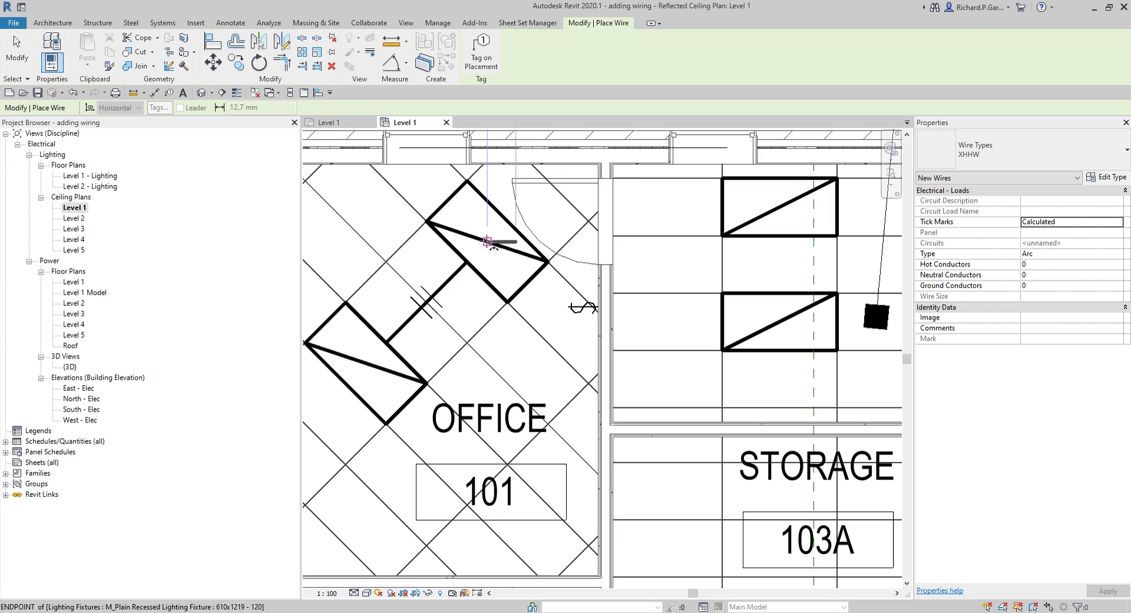
click(575, 182)
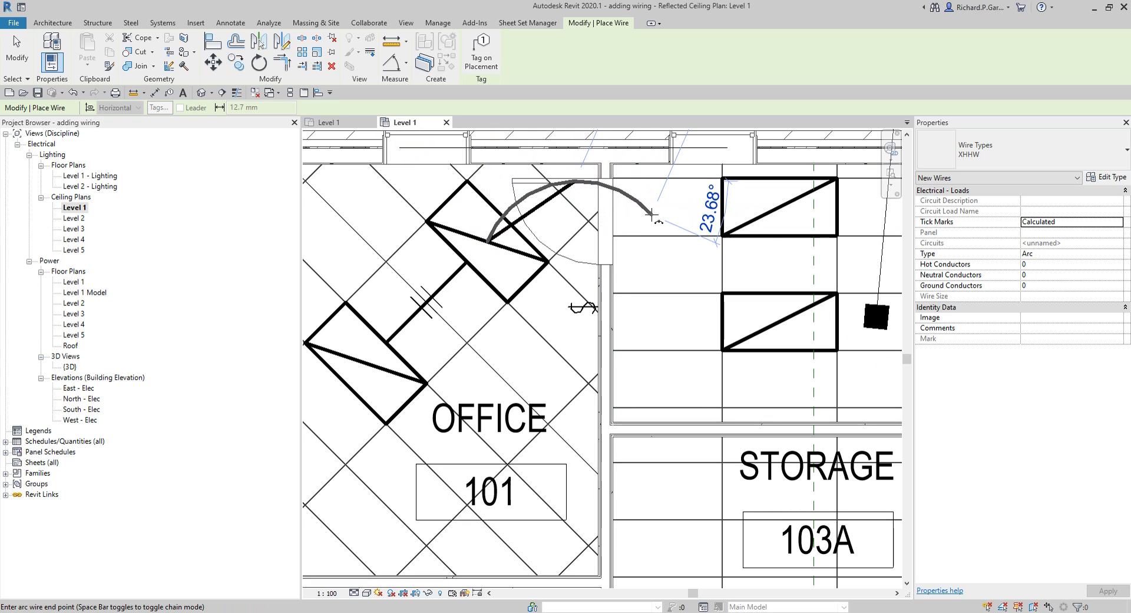
click(653, 217)
scroll(396, 258, down, 2)
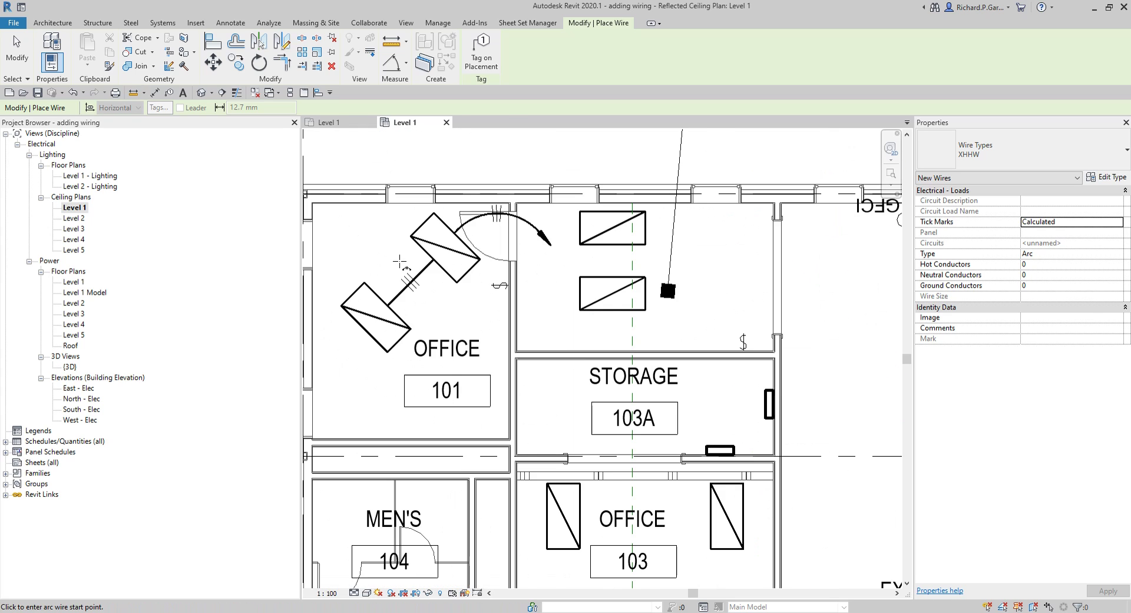
click(32, 59)
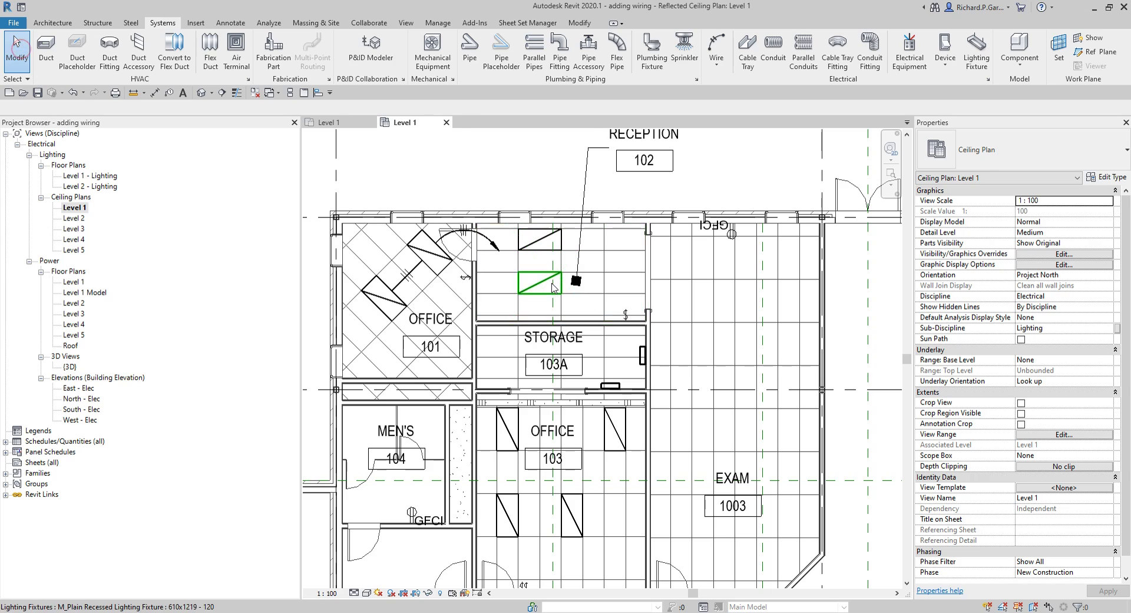
Step: Convert the LP-1 circuit of the two light fixtures in Reception 102 to arc wiring with a home run
scroll(554, 283, up, 3)
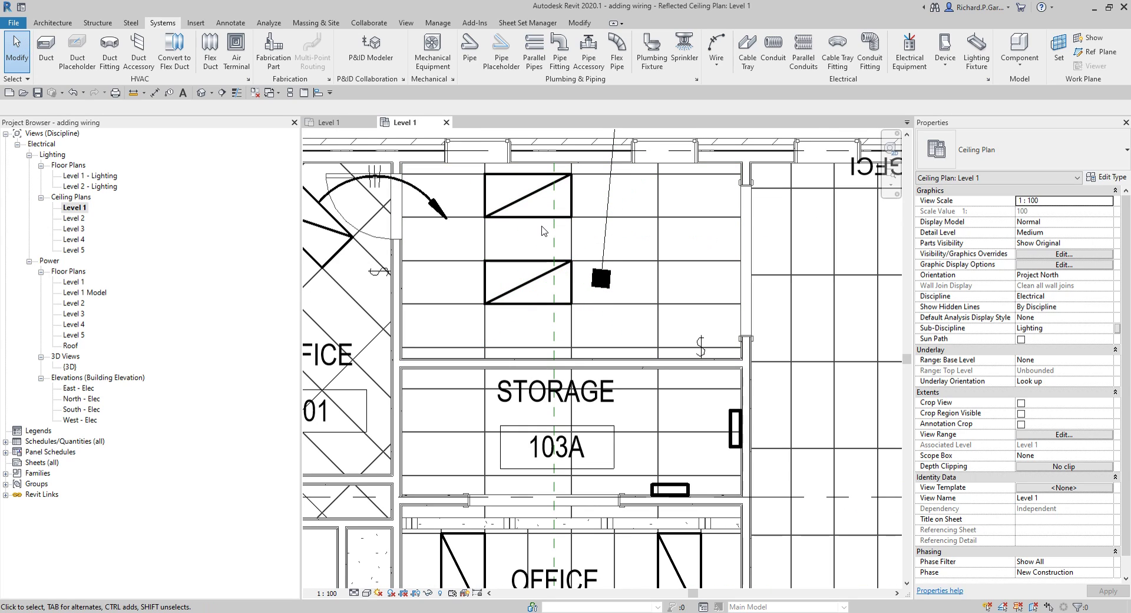
key(Tab)
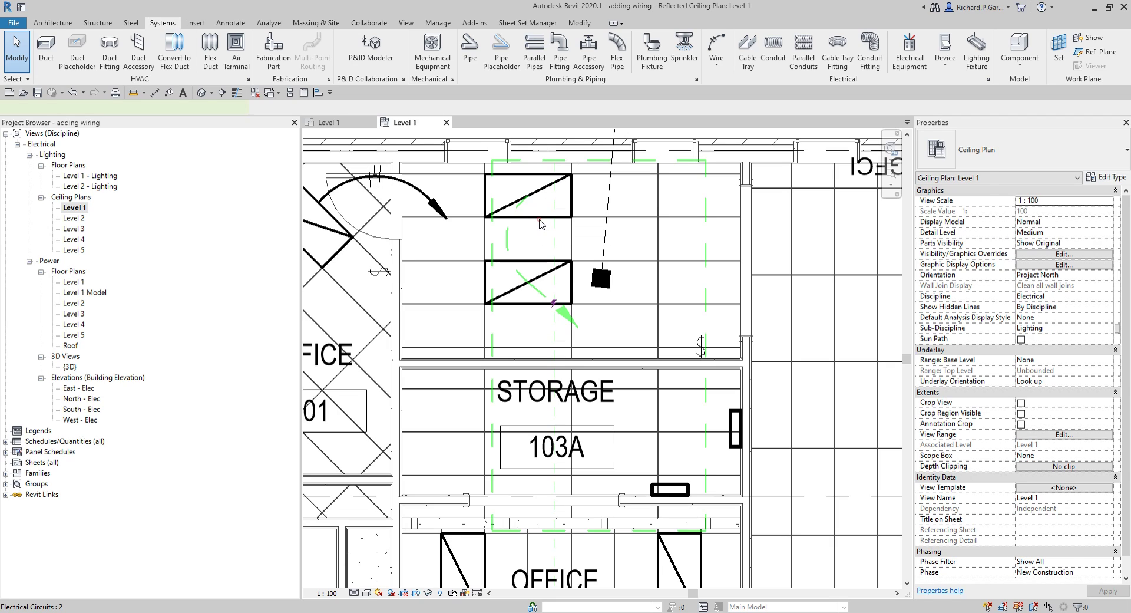
click(541, 224)
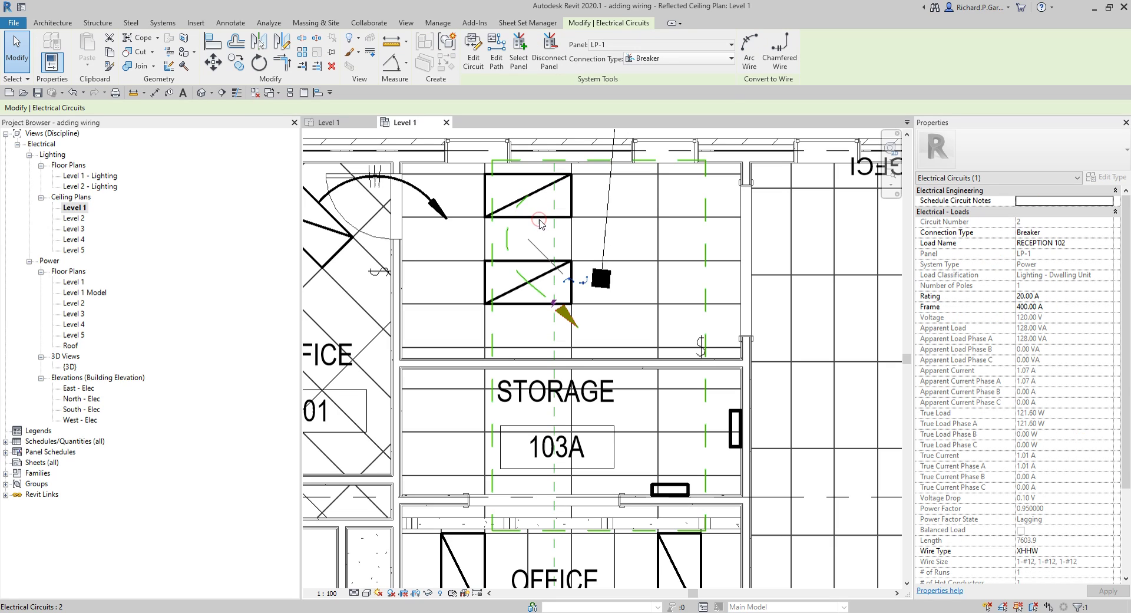
click(755, 40)
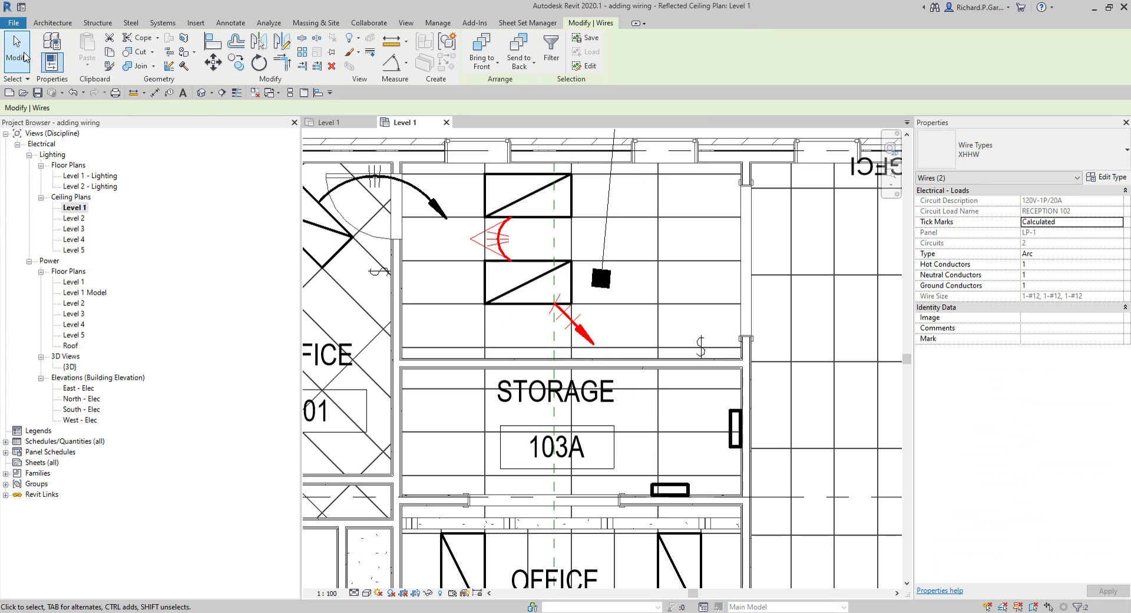
click(25, 57)
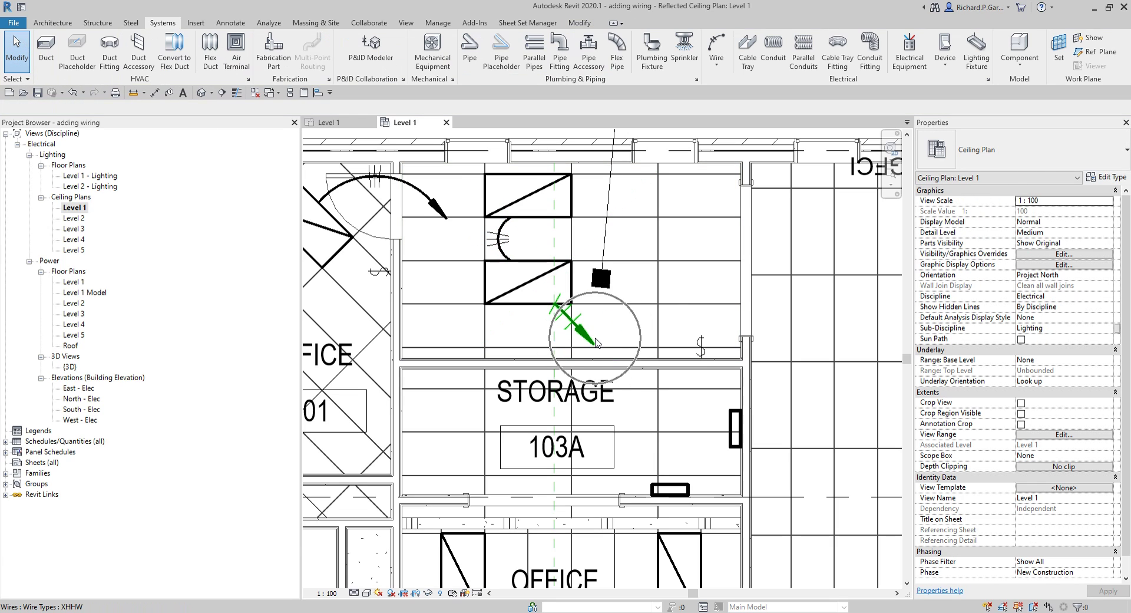
Step: Convert the LP-1 circuit of the four light fixtures in Office 103 to arc wiring with a home run
scroll(596, 340, down, 4)
middle_drag(652, 328, 649, 172)
scroll(628, 306, up, 2)
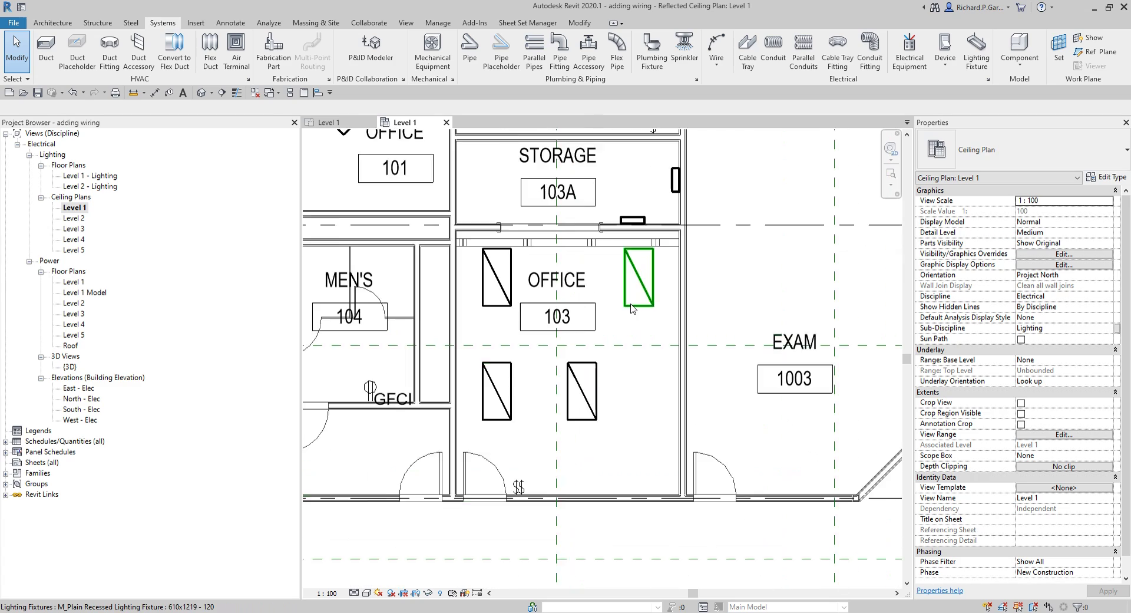
scroll(632, 308, up, 2)
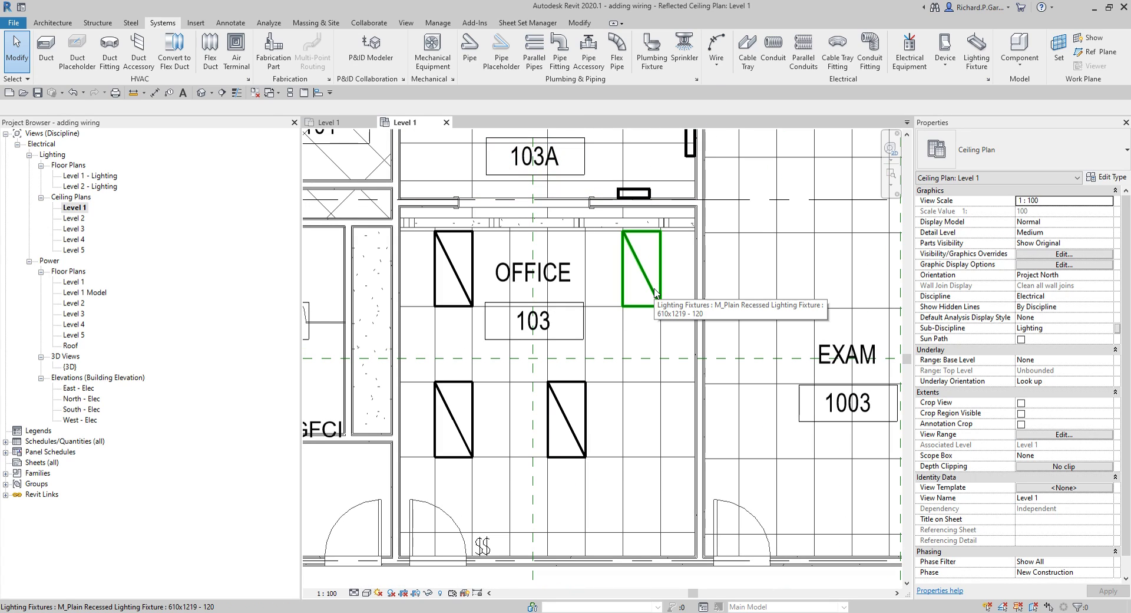
key(Tab)
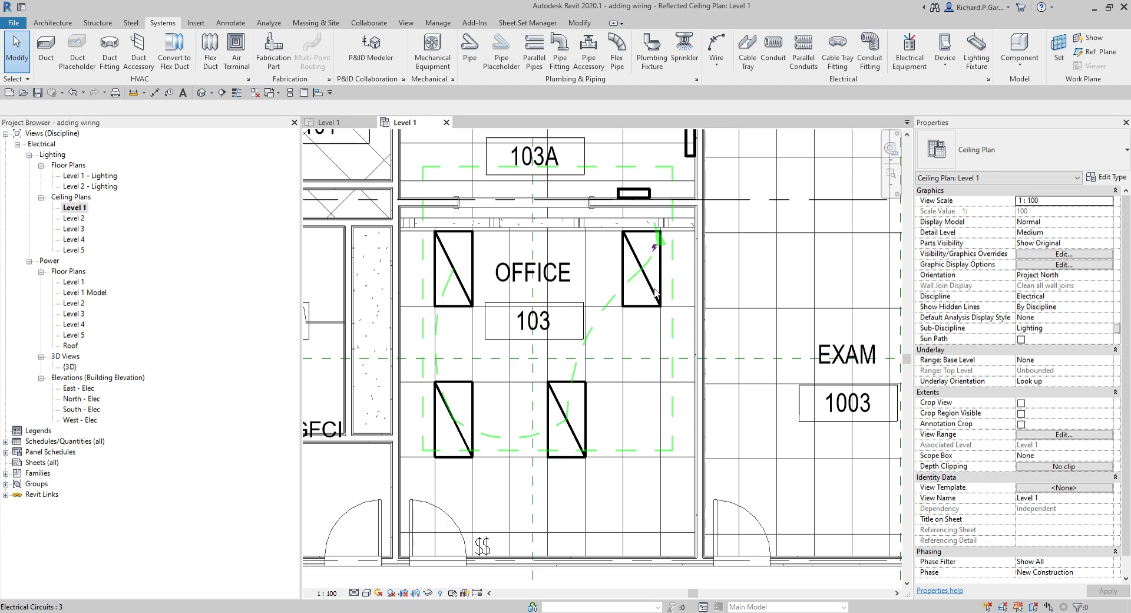
click(656, 292)
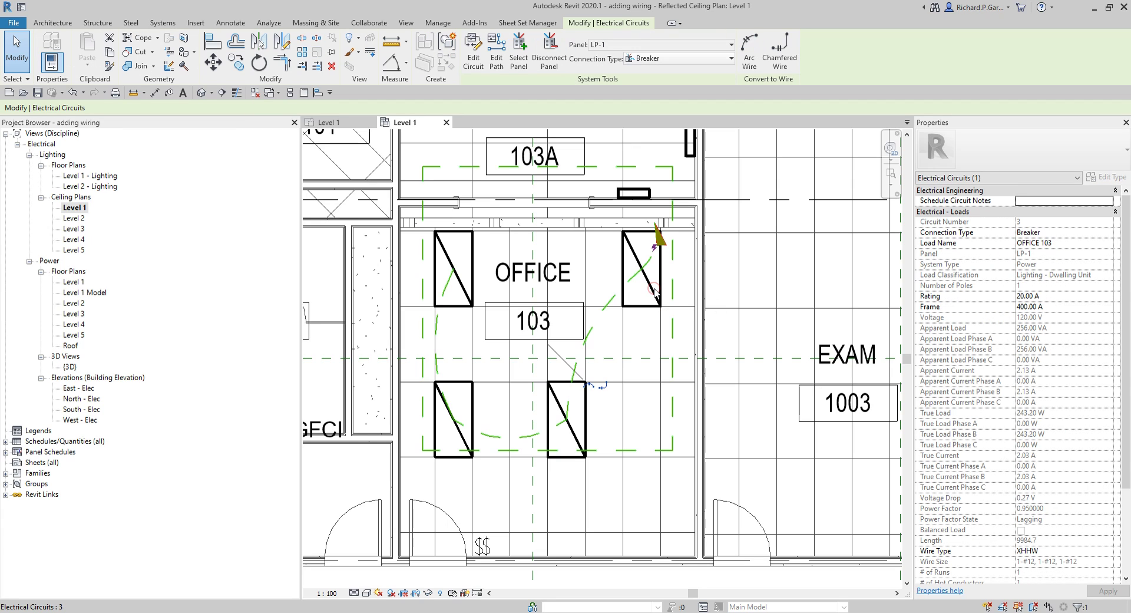
click(745, 49)
Step: Reshape Office 103's lighting home run so it bows out right of the fixture and its arrow points up-left into Storage 103A
middle_drag(677, 278, 661, 378)
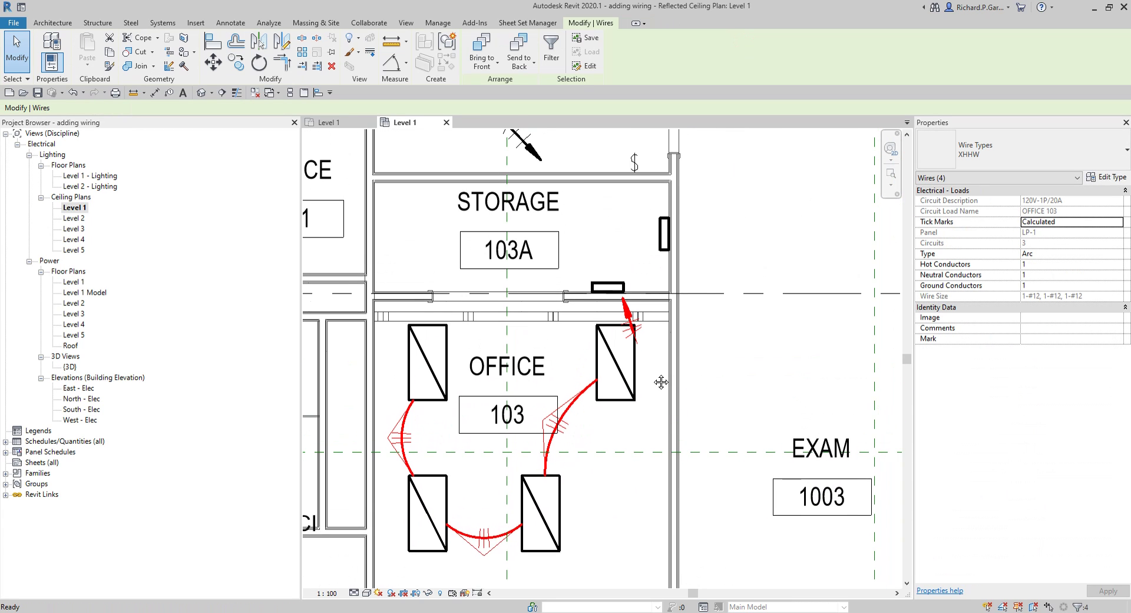
scroll(628, 295, up, 3)
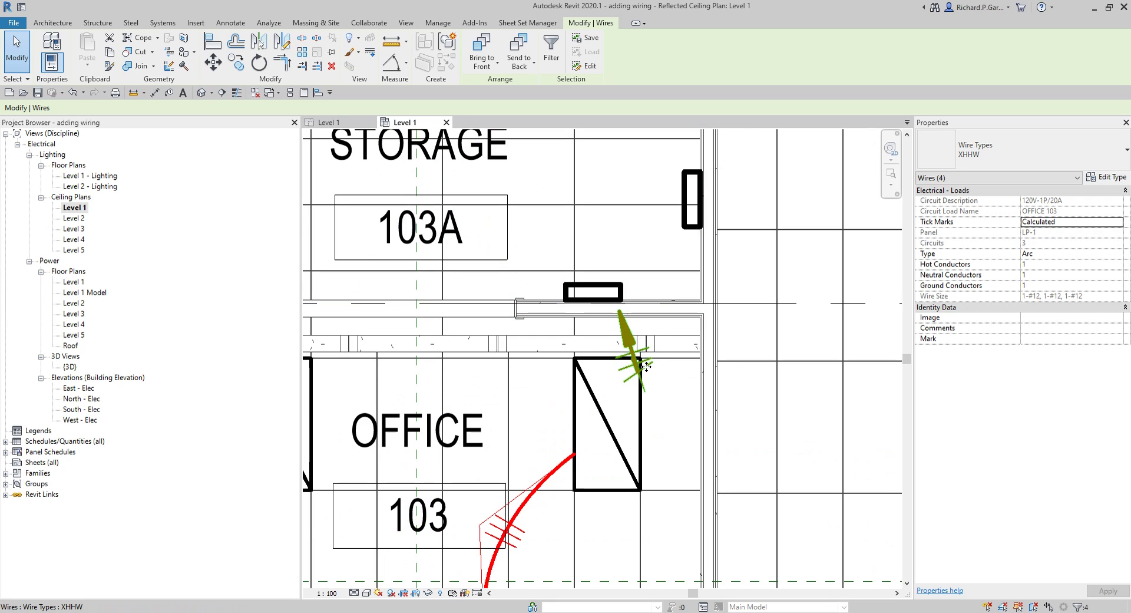
click(668, 352)
click(637, 355)
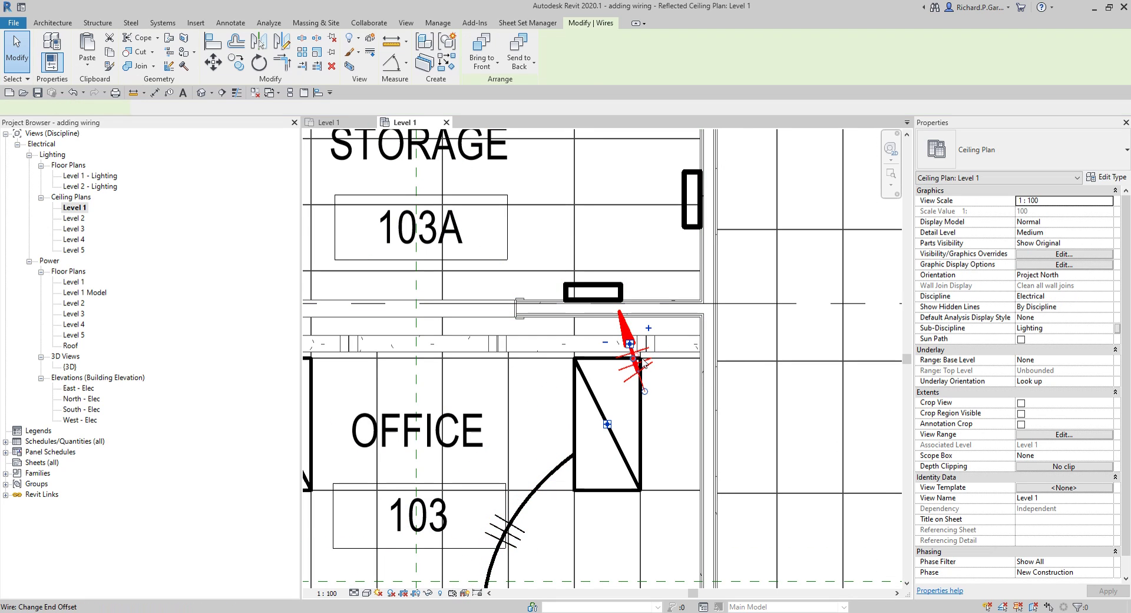
drag(642, 318, 651, 299)
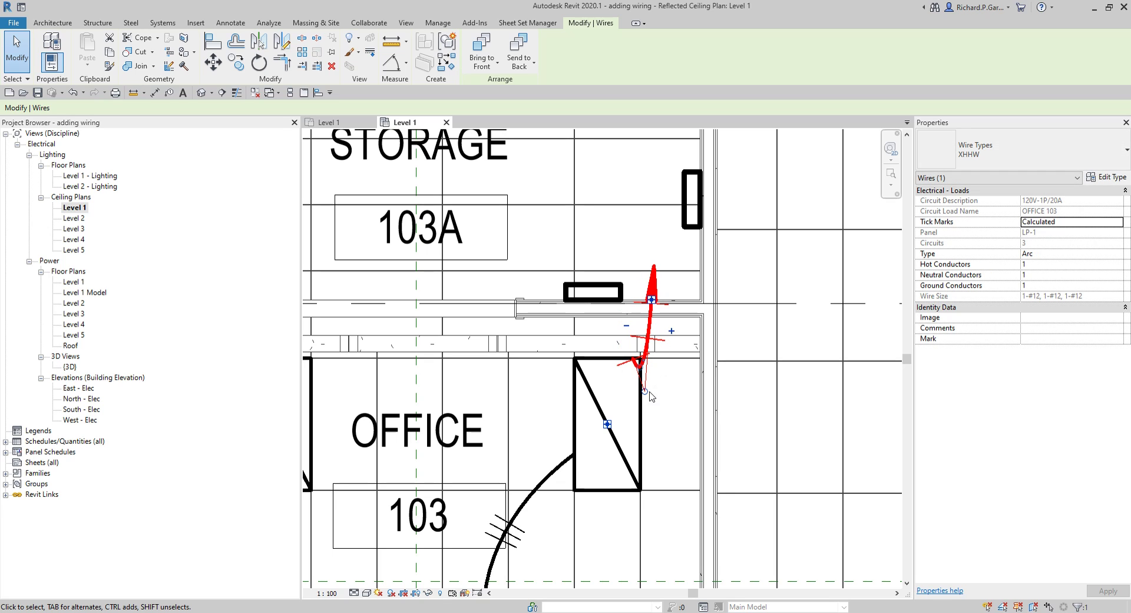
drag(654, 383, 688, 335)
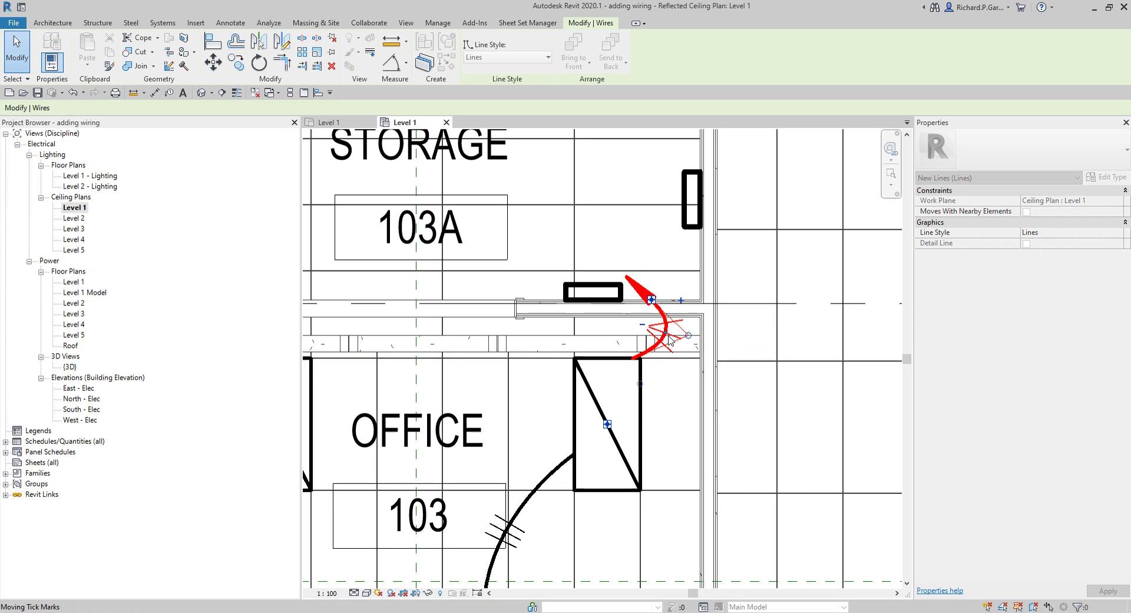
key(Escape)
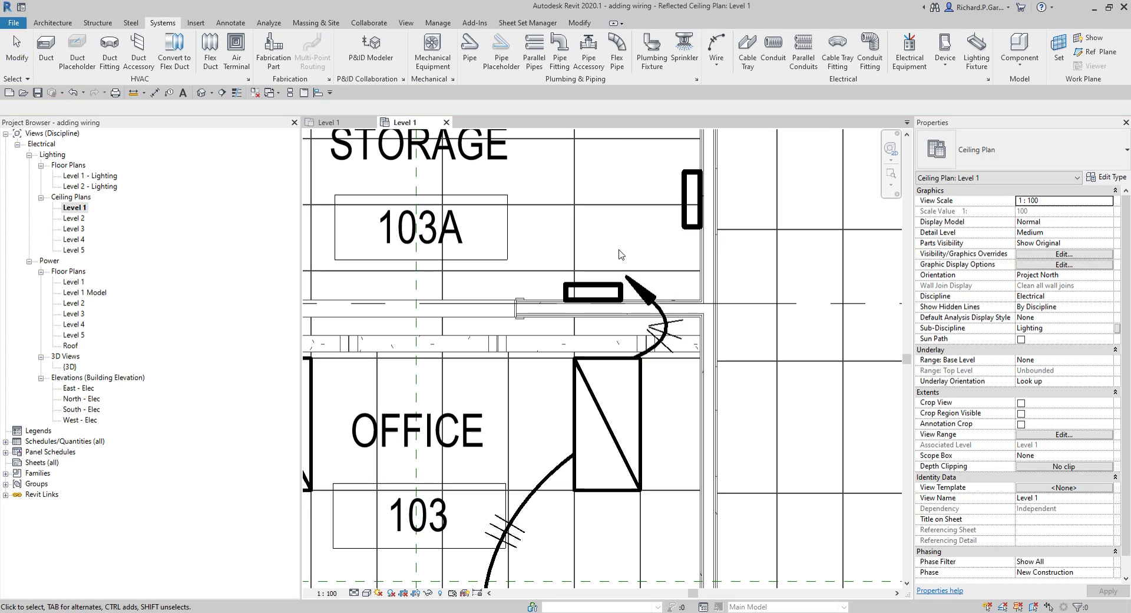
Step: Tag the lighting wires and home runs in Office 101 and Reception 102 by category, without leaders
scroll(618, 253, down, 2)
scroll(766, 424, down, 2)
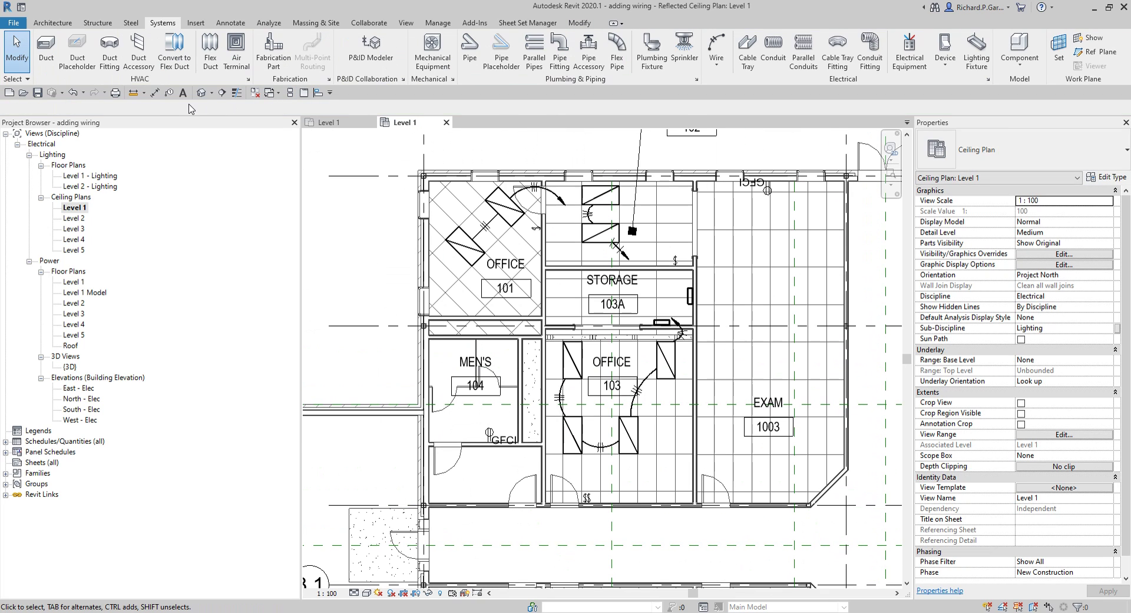
click(169, 93)
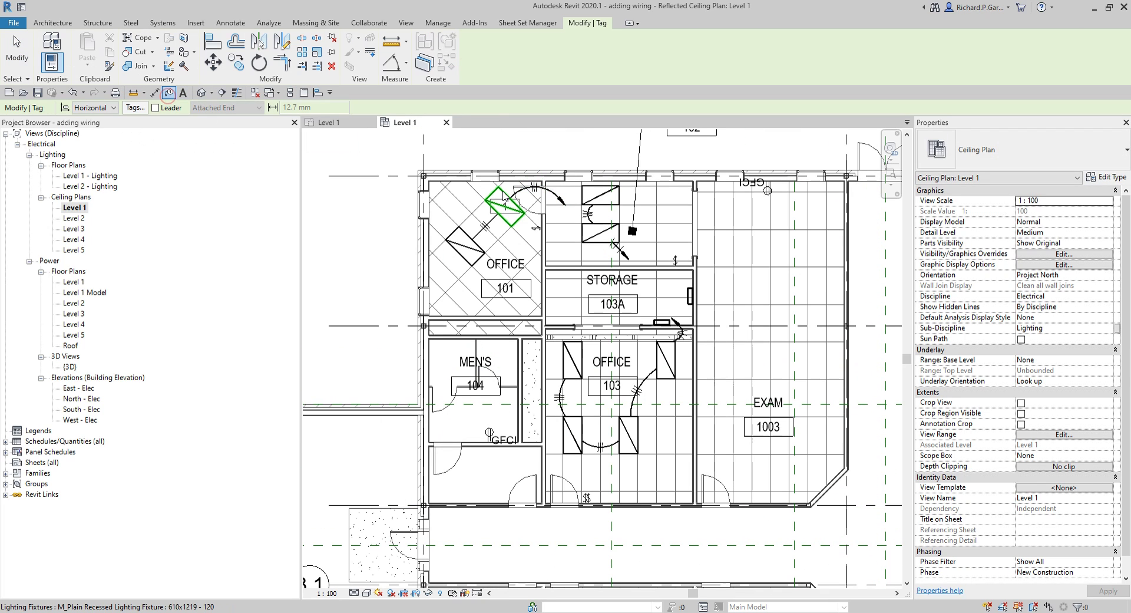
scroll(462, 229, up, 3)
click(469, 258)
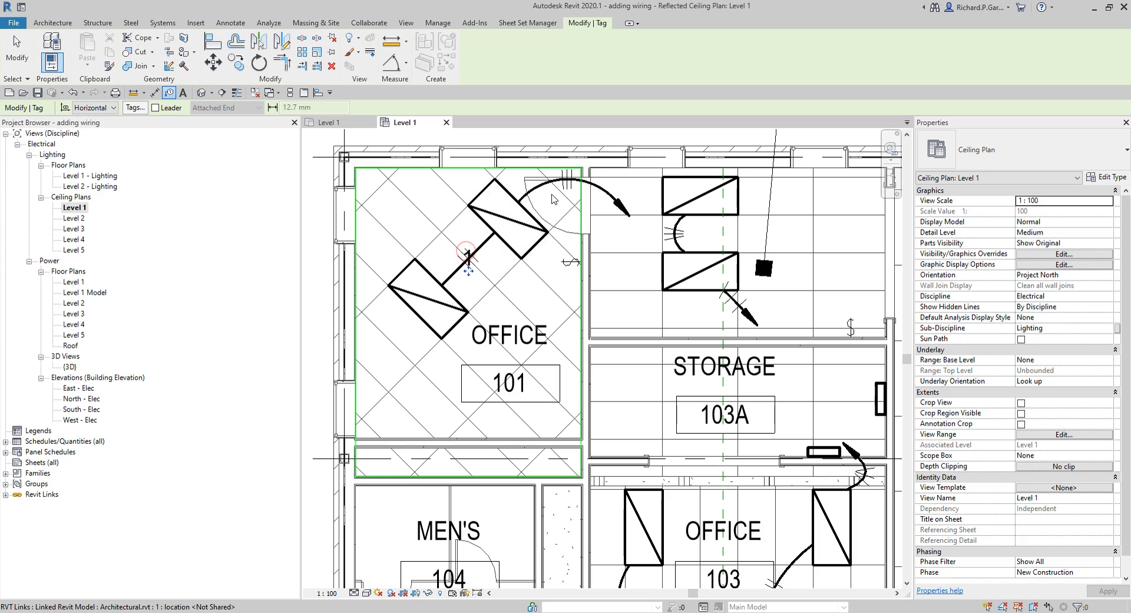
click(566, 188)
click(674, 233)
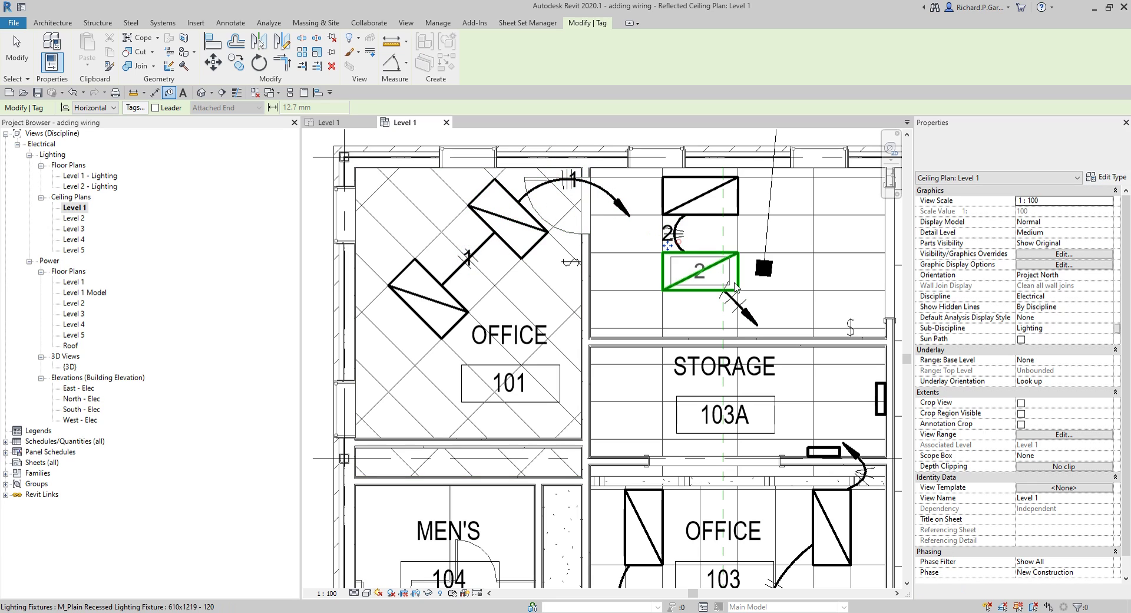
click(734, 297)
Step: Tag the three connecting wires and the home run of Office 103's lighting circuit by category, without leaders
middle_drag(839, 425, 795, 232)
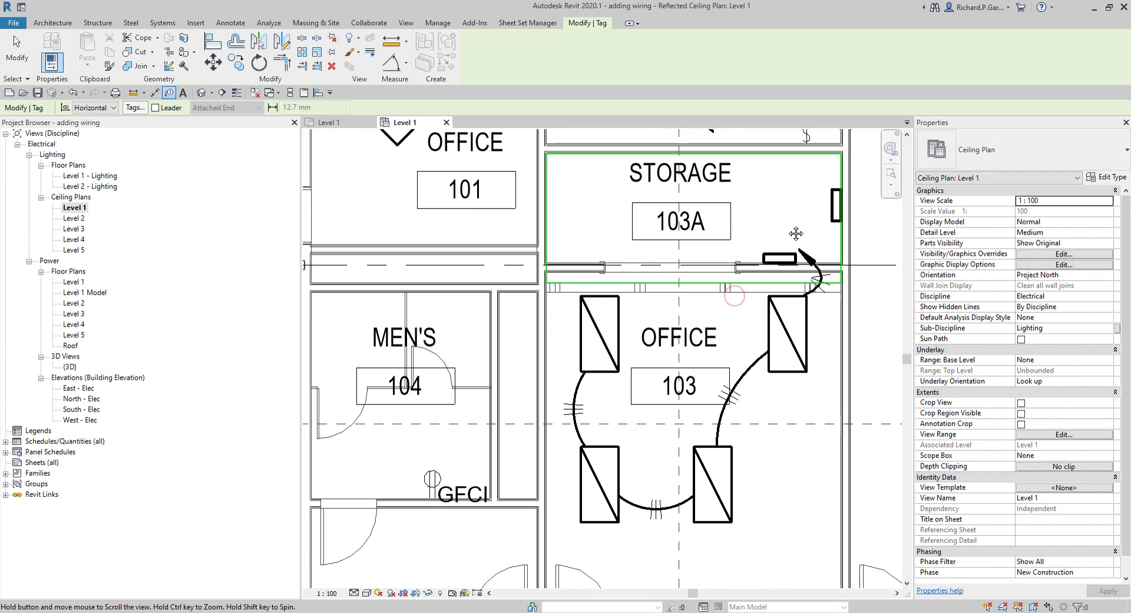
click(741, 393)
click(655, 508)
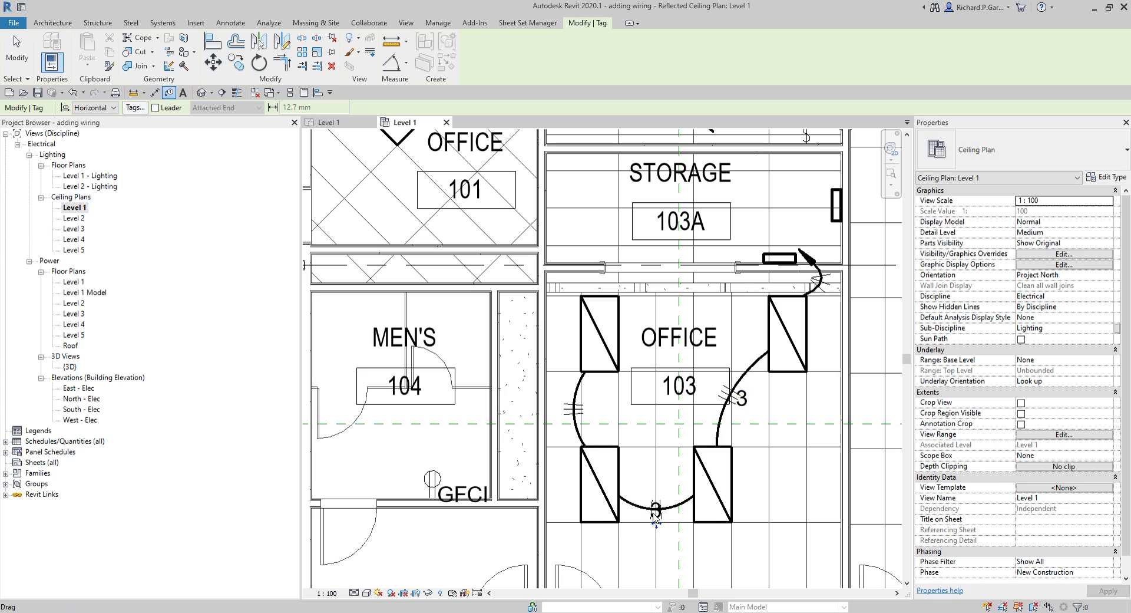
click(575, 413)
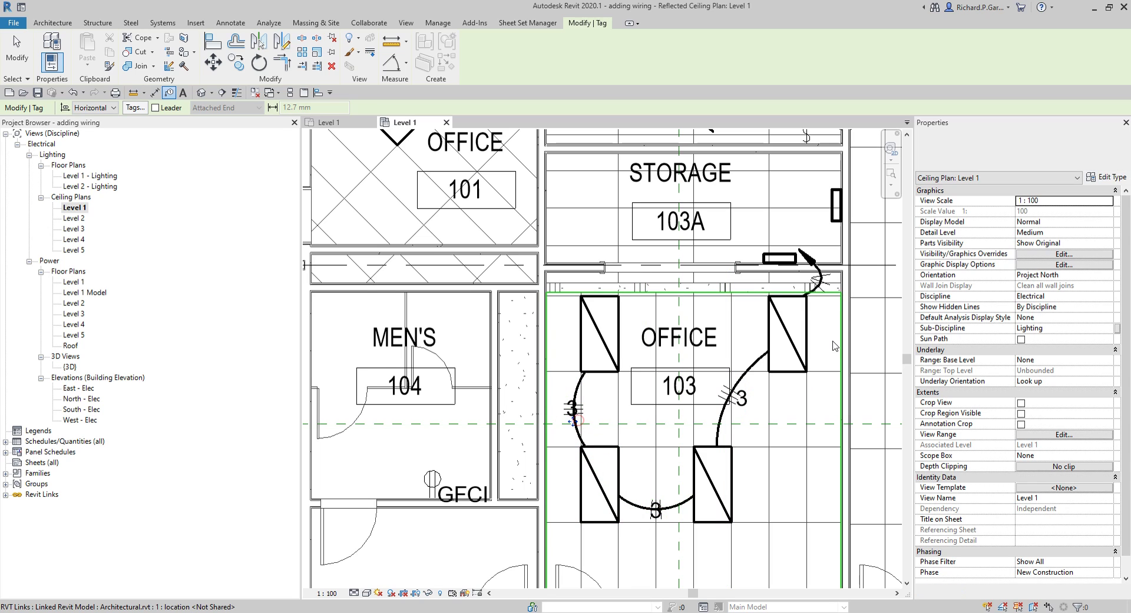
click(817, 283)
scroll(815, 285, up, 4)
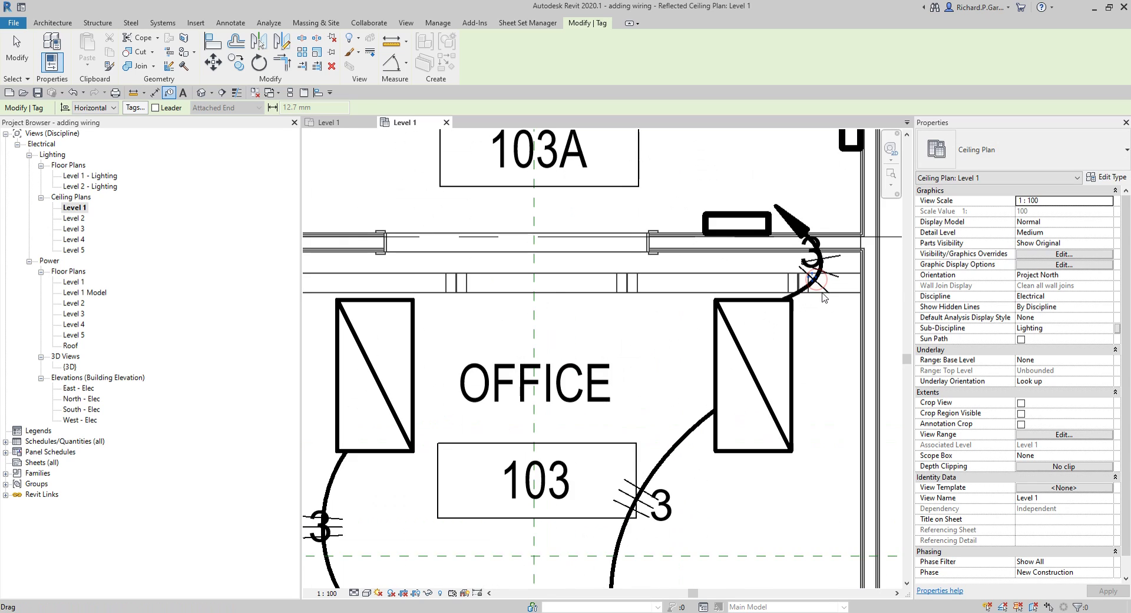
Step: Move the tag of Office 103's lighting home run off the arc to just above it, in Storage 103A
key(Escape)
key(Escape)
scroll(830, 310, down, 3)
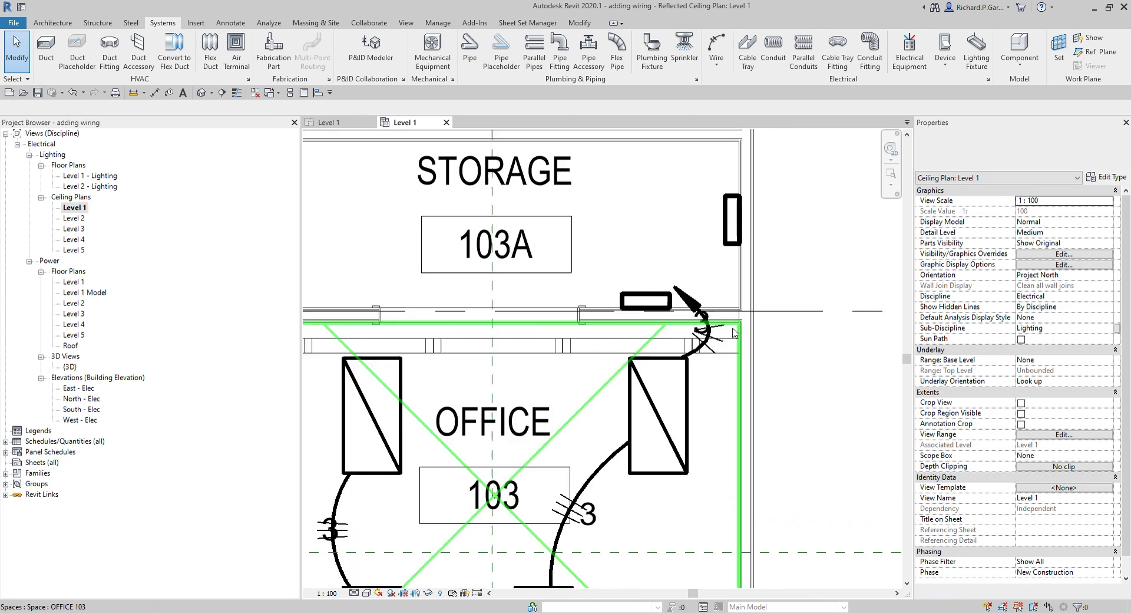
scroll(691, 306, up, 4)
click(683, 318)
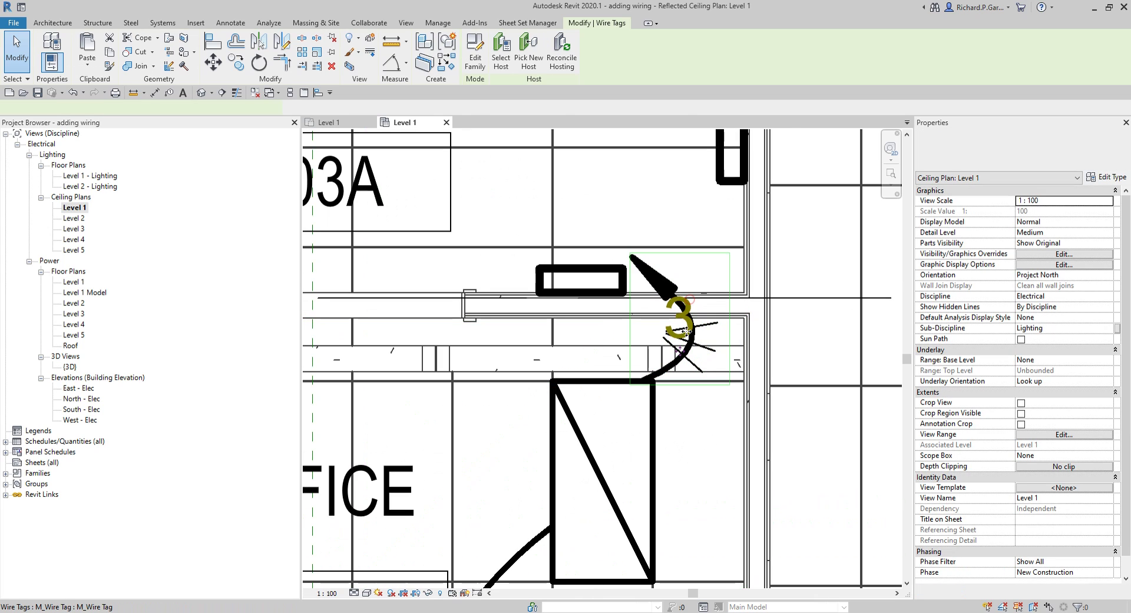
drag(702, 294, 702, 294)
scroll(701, 299, down, 5)
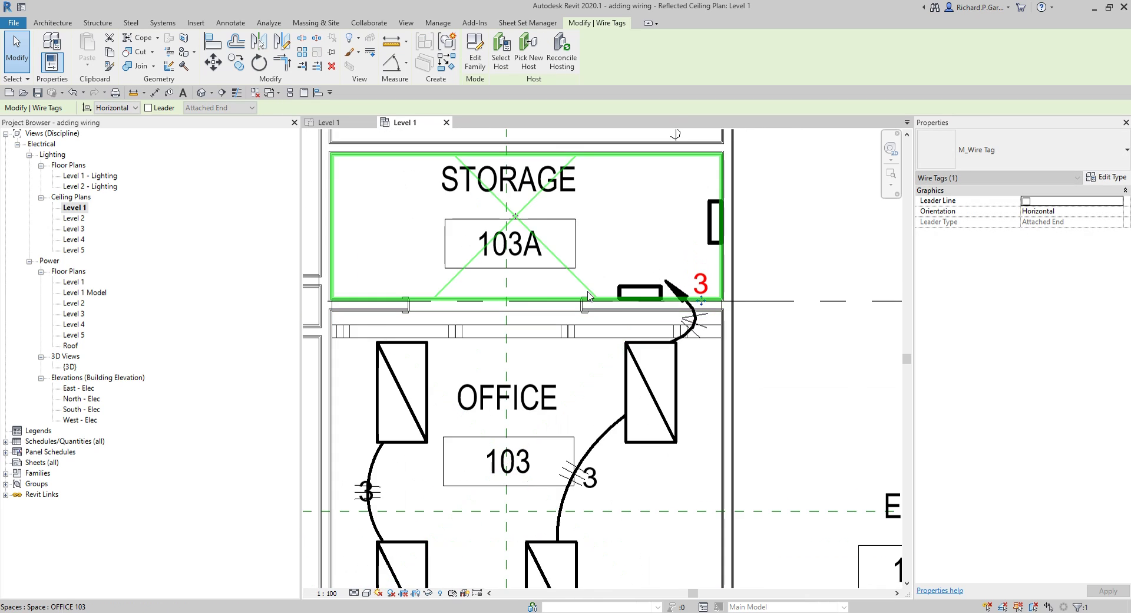
Step: Move the tag of the wire connecting Reception 102's two light fixtures clear of the tick marks, left of the arc
middle_drag(702, 299, 889, 449)
scroll(739, 310, up, 4)
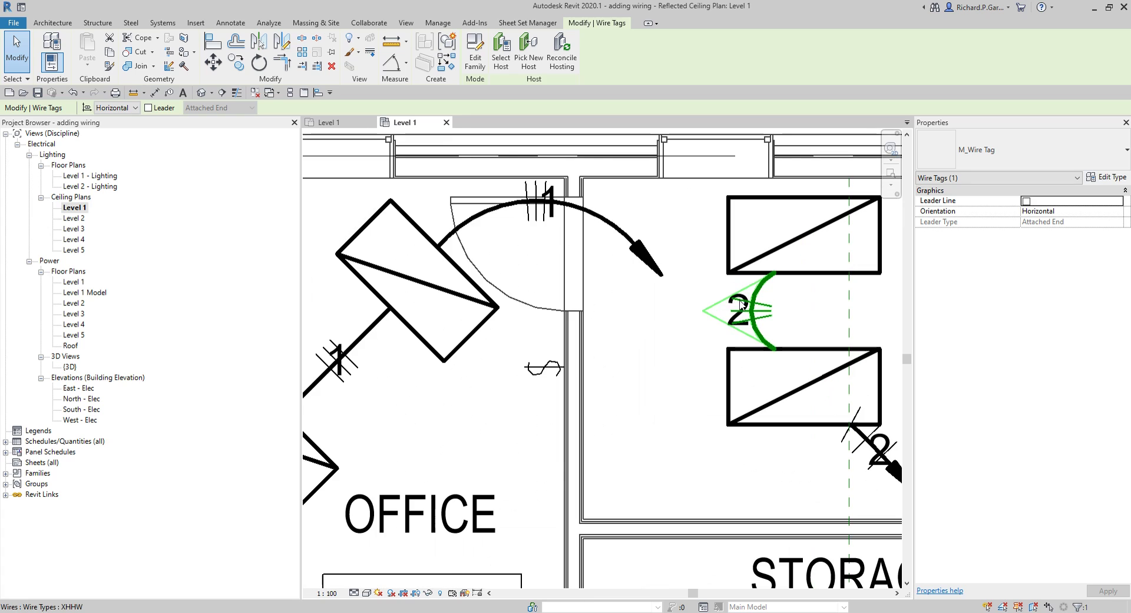
click(740, 337)
key(Escape)
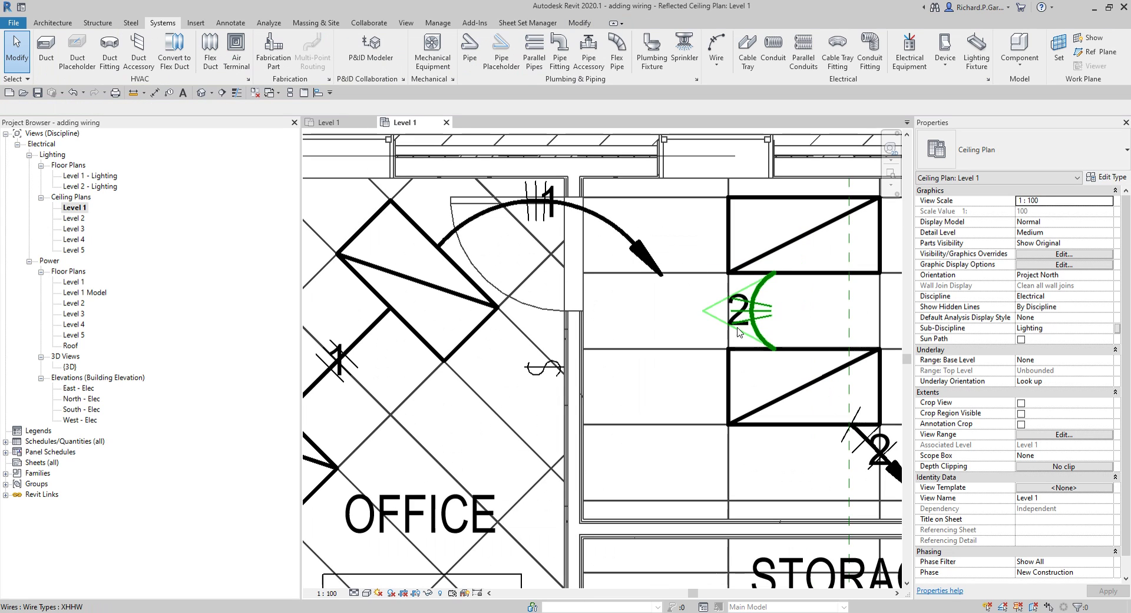
key(Tab)
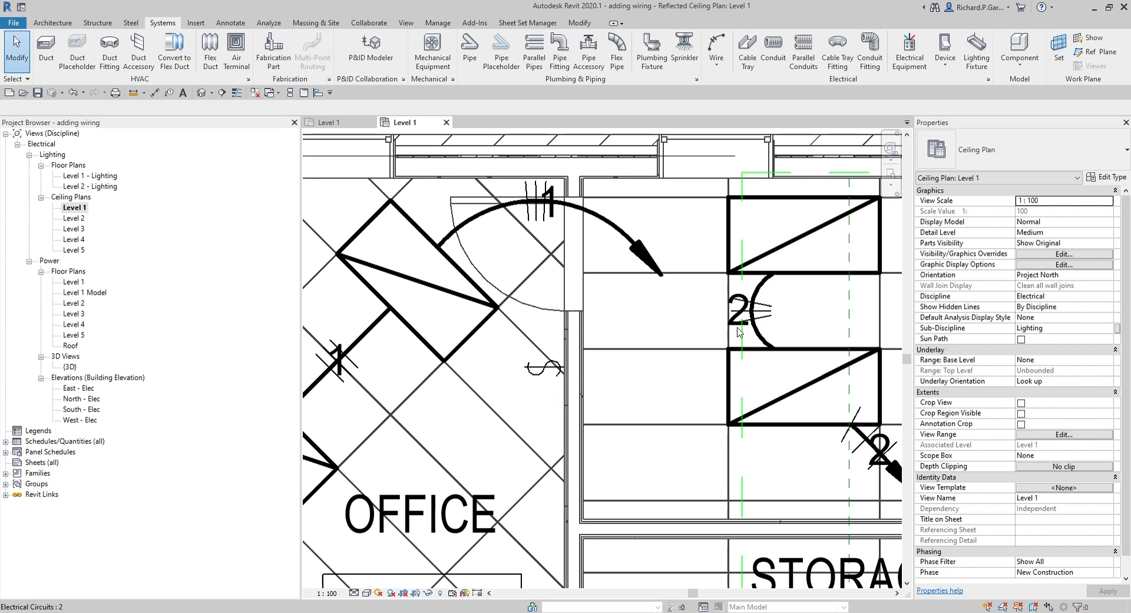
key(Tab)
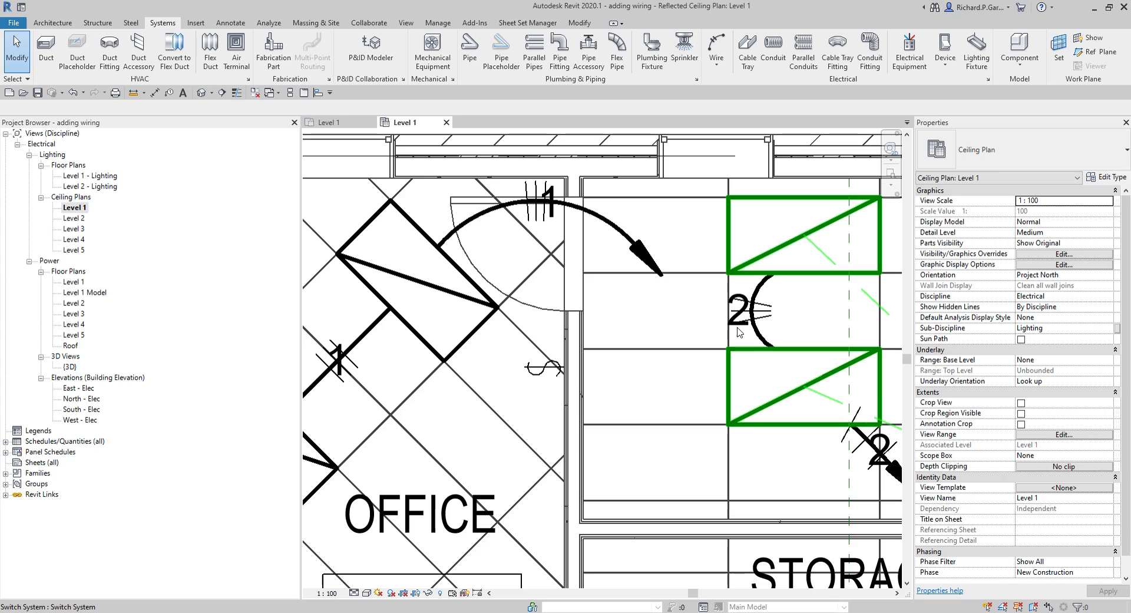
click(794, 346)
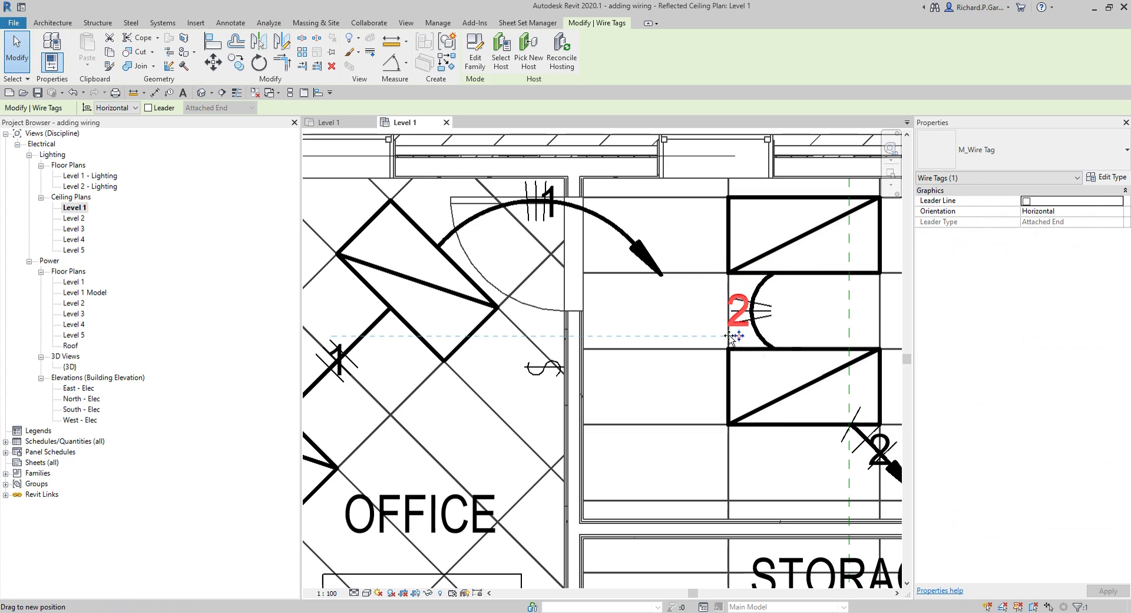
drag(730, 335, 711, 328)
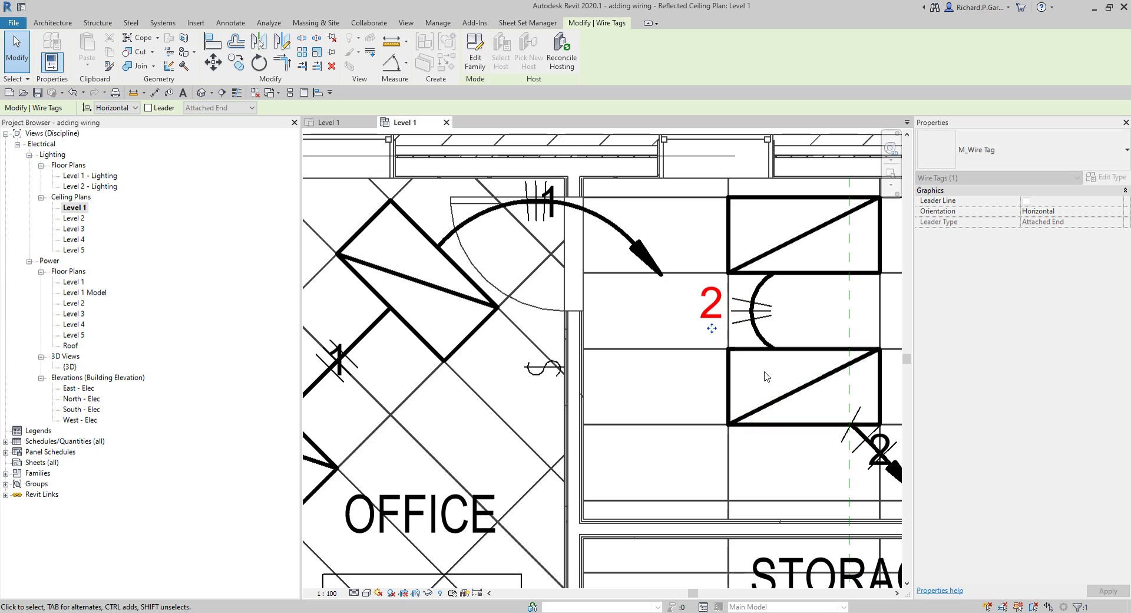
Step: Move the tag of Reception 102's lighting home run off the wire, to its left below the fixture
middle_drag(851, 495, 773, 312)
click(744, 220)
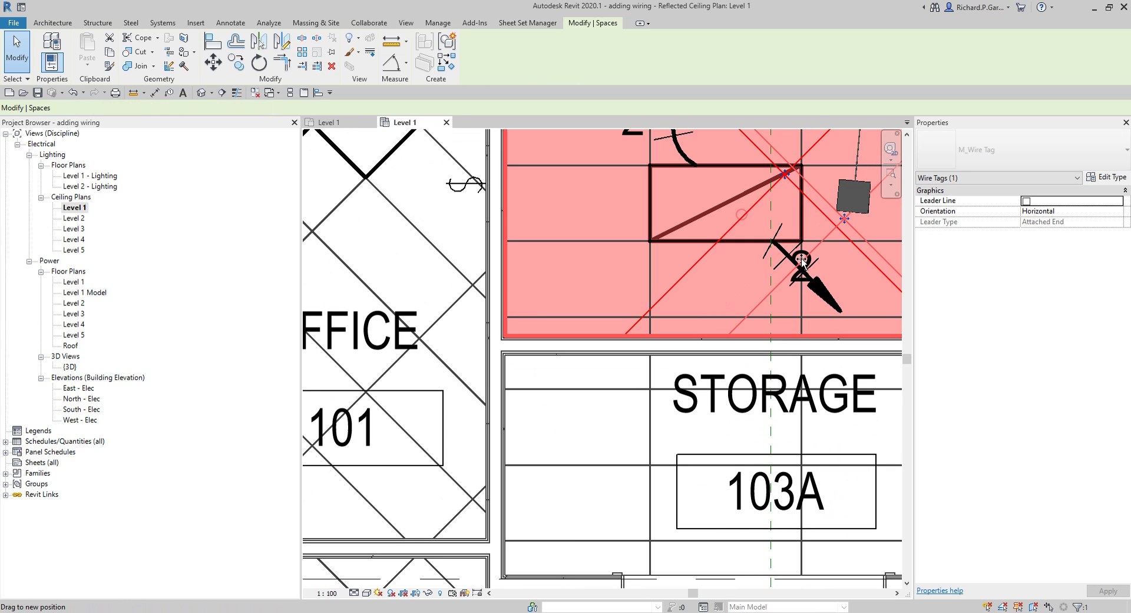
click(761, 299)
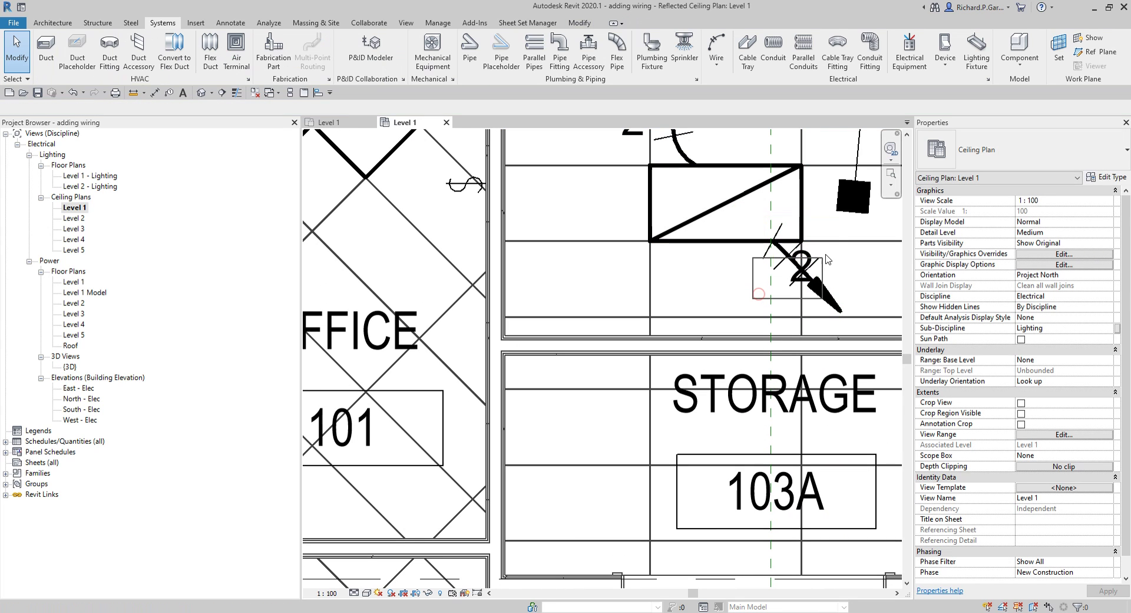
click(801, 277)
drag(803, 292, 745, 297)
scroll(765, 292, up, 1)
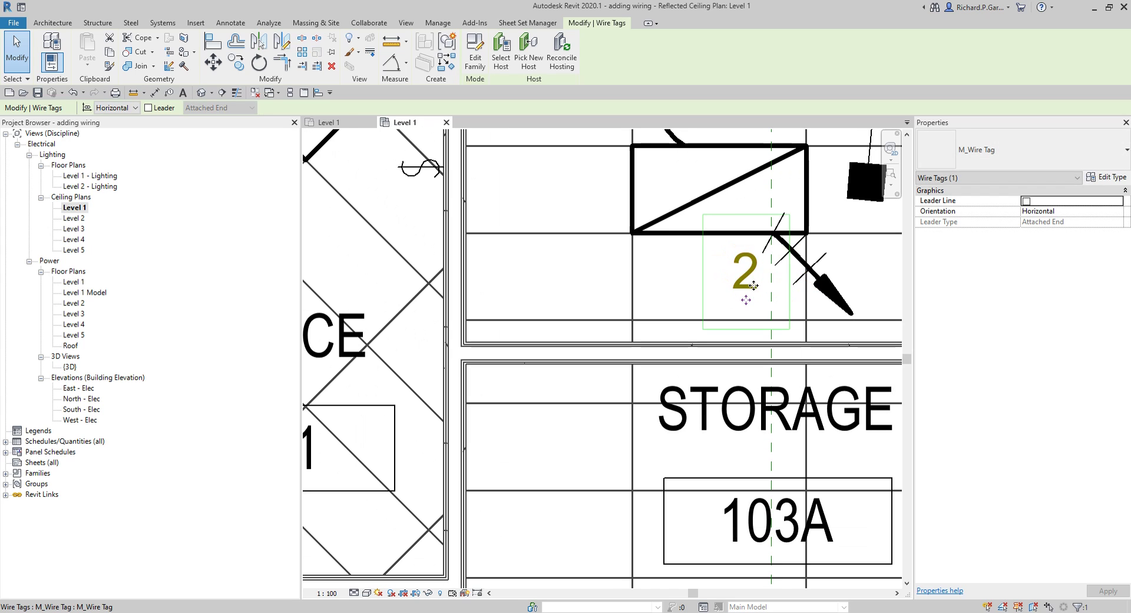
scroll(745, 297, down, 5)
key(Escape)
Step: Move the tag of the left connecting wire in Office 103 to the right of its arc
middle_drag(747, 350, 718, 180)
scroll(718, 183, down, 1)
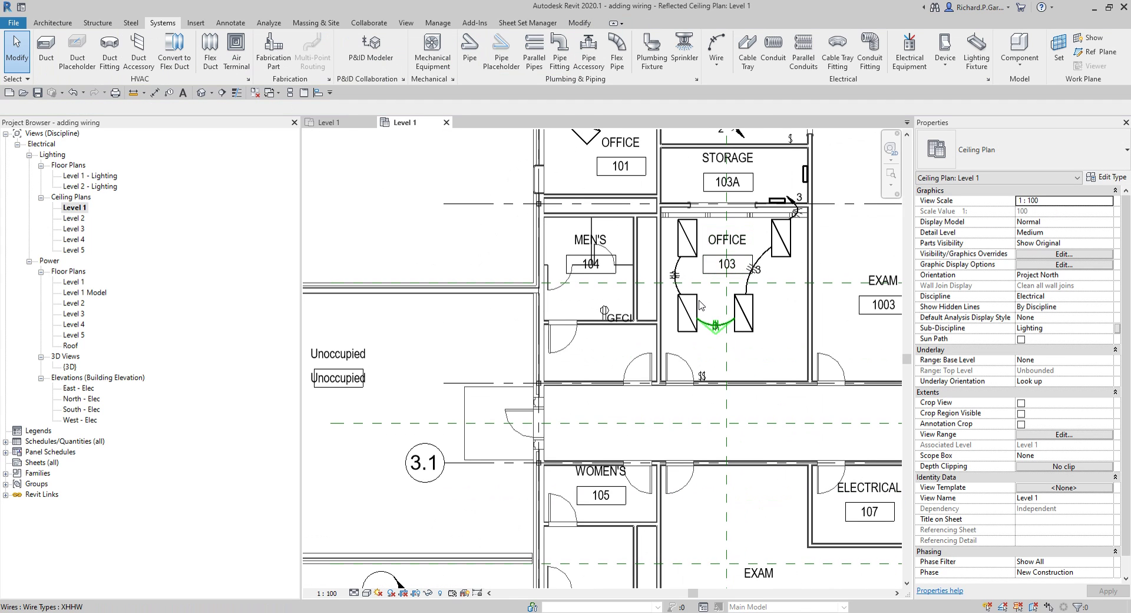
scroll(698, 297, up, 7)
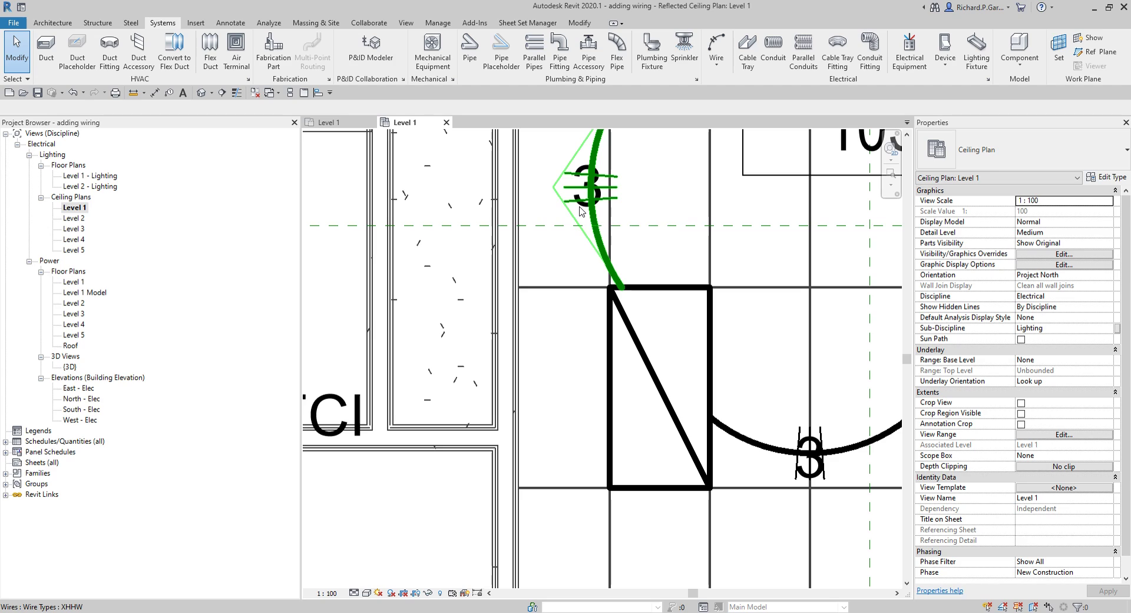
key(Tab)
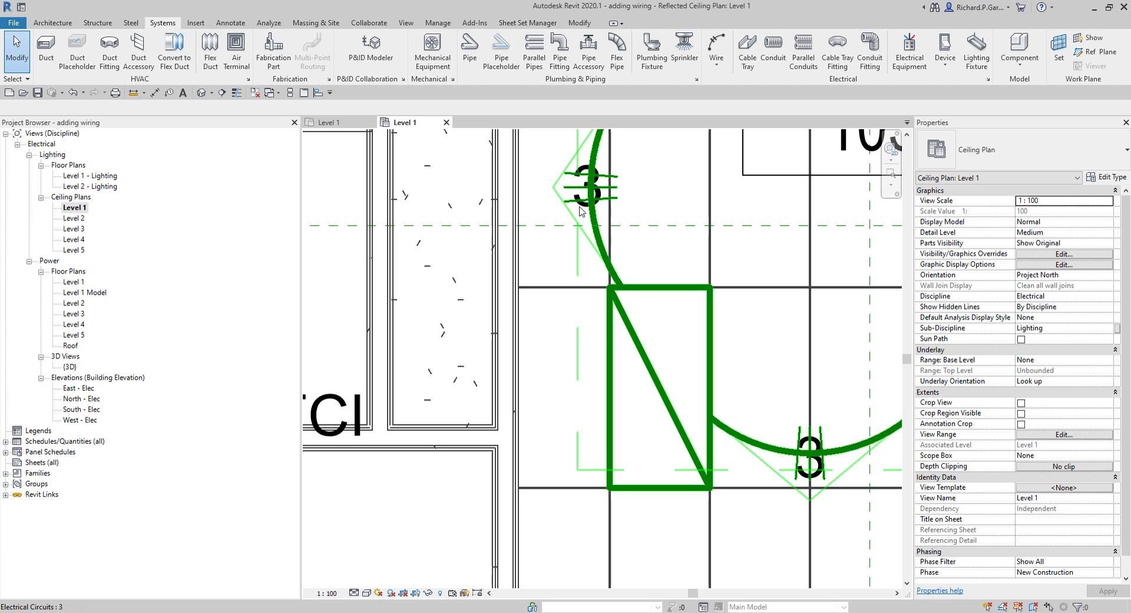
click(586, 188)
scroll(596, 227, down, 2)
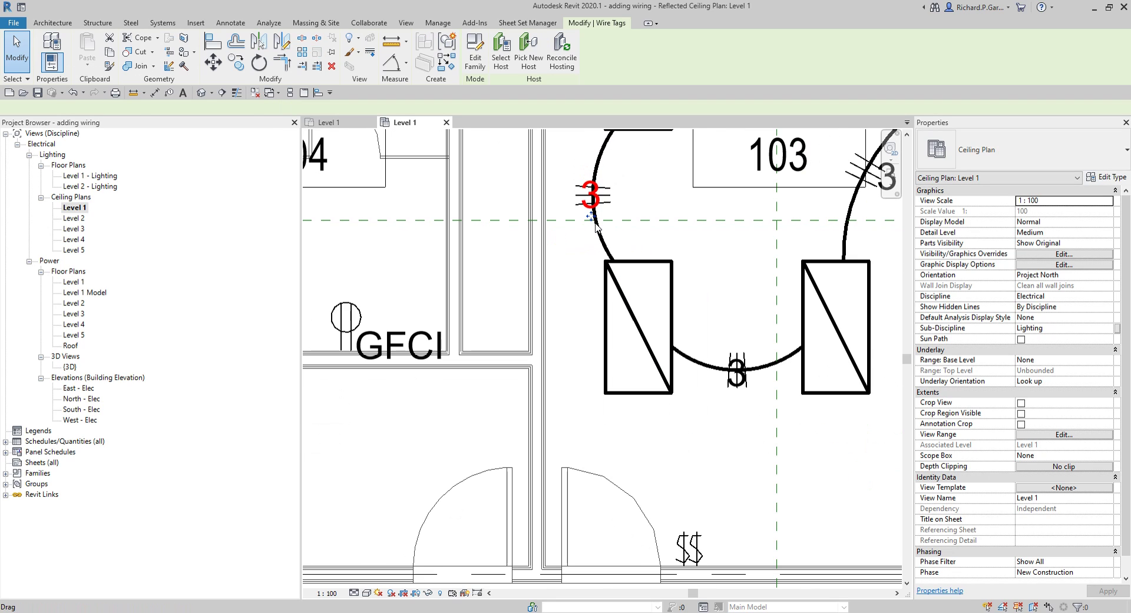
drag(623, 210, 626, 217)
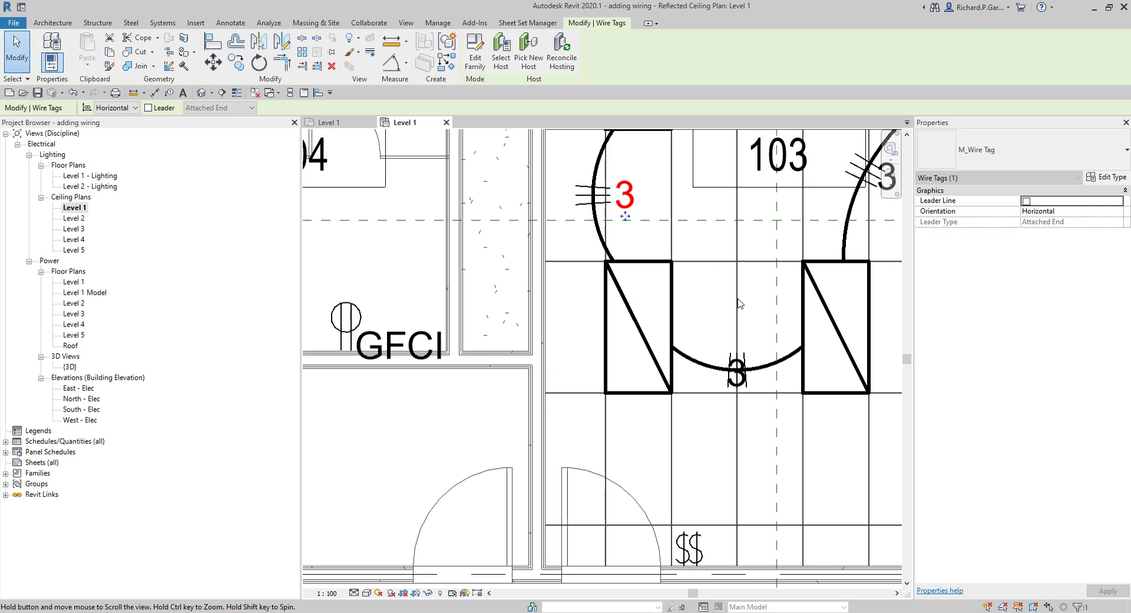
Step: Move the tag of the wire between Office 103's two lower fixtures to just below its tick marks
middle_drag(738, 298, 722, 265)
click(680, 393)
click(719, 345)
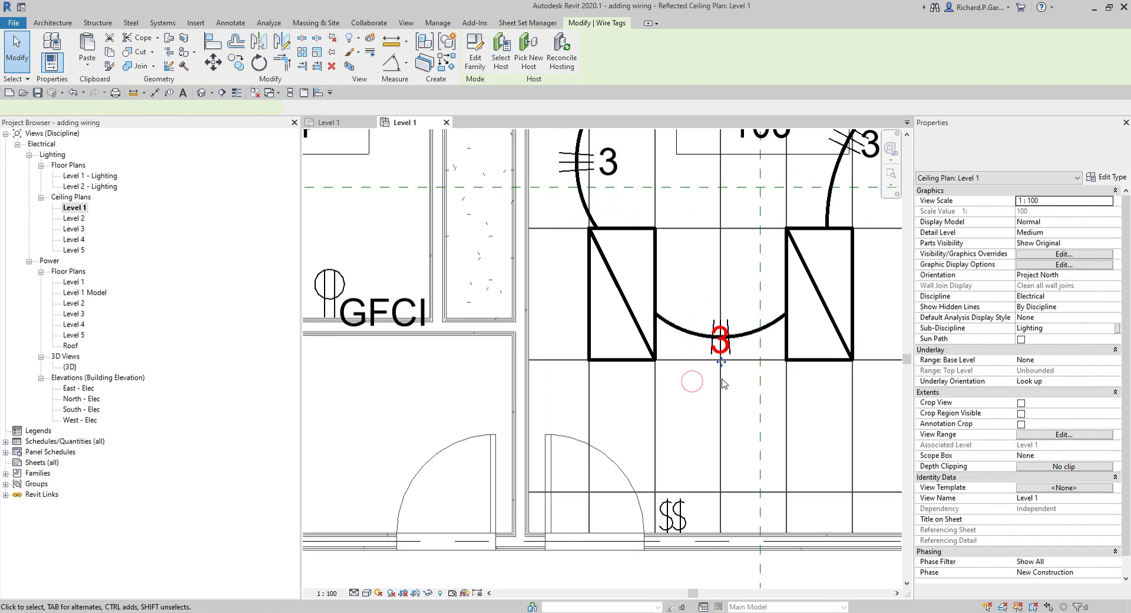
drag(726, 370, 735, 390)
scroll(716, 287, down, 1)
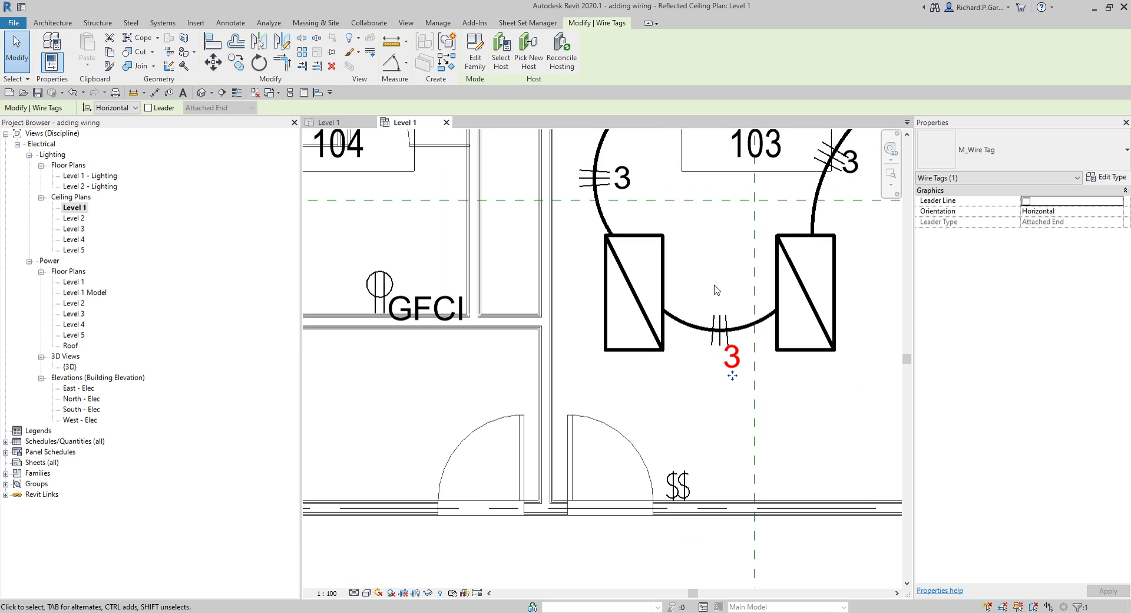
Step: Check the placement of the lighting wire tags across Office 101, Reception 102 and Office 103
middle_drag(745, 301, 813, 450)
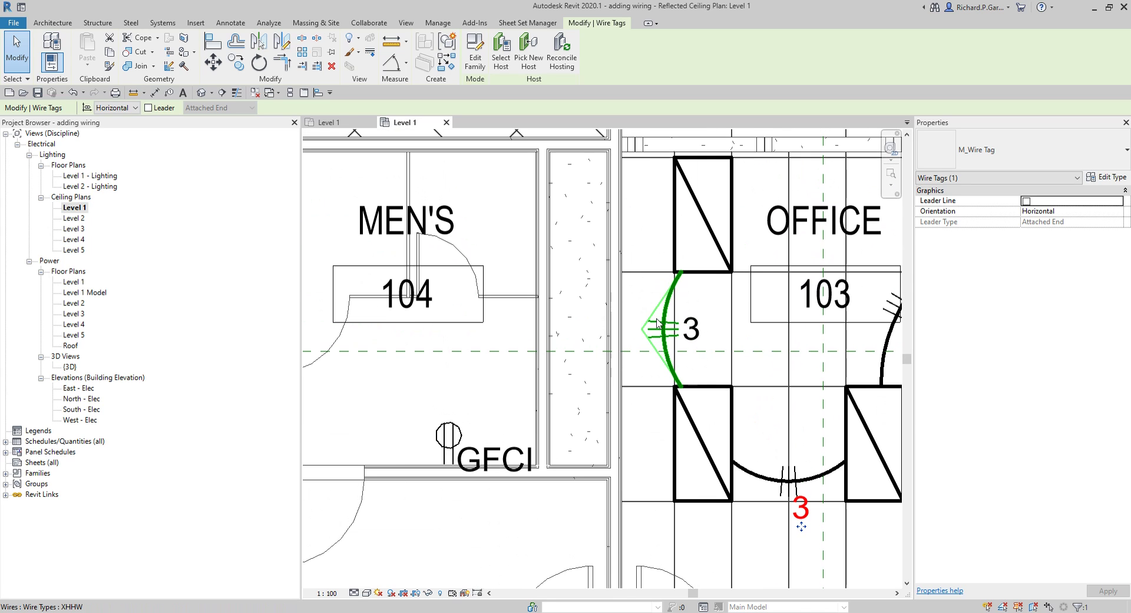
scroll(691, 353, down, 1)
middle_drag(709, 360, 805, 416)
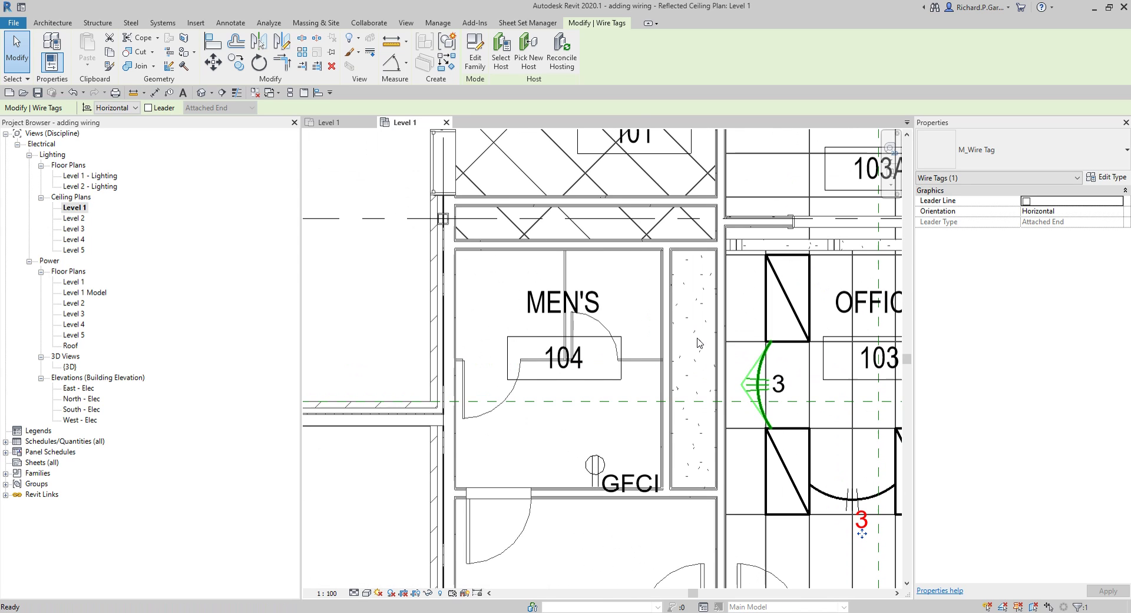
middle_drag(639, 313, 848, 406)
scroll(795, 366, down, 1)
middle_drag(782, 370, 573, 427)
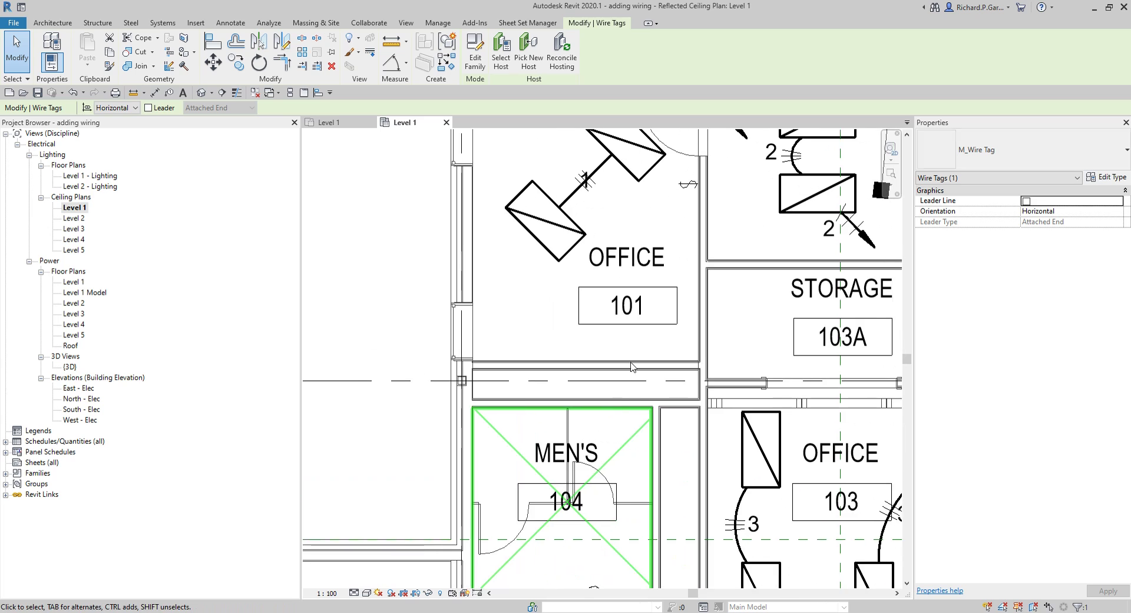
scroll(613, 345, down, 2)
middle_drag(761, 524, 677, 426)
Step: Remove the hot conductor from the wire between Office 103's two lower fixtures and add it back
scroll(683, 436, up, 5)
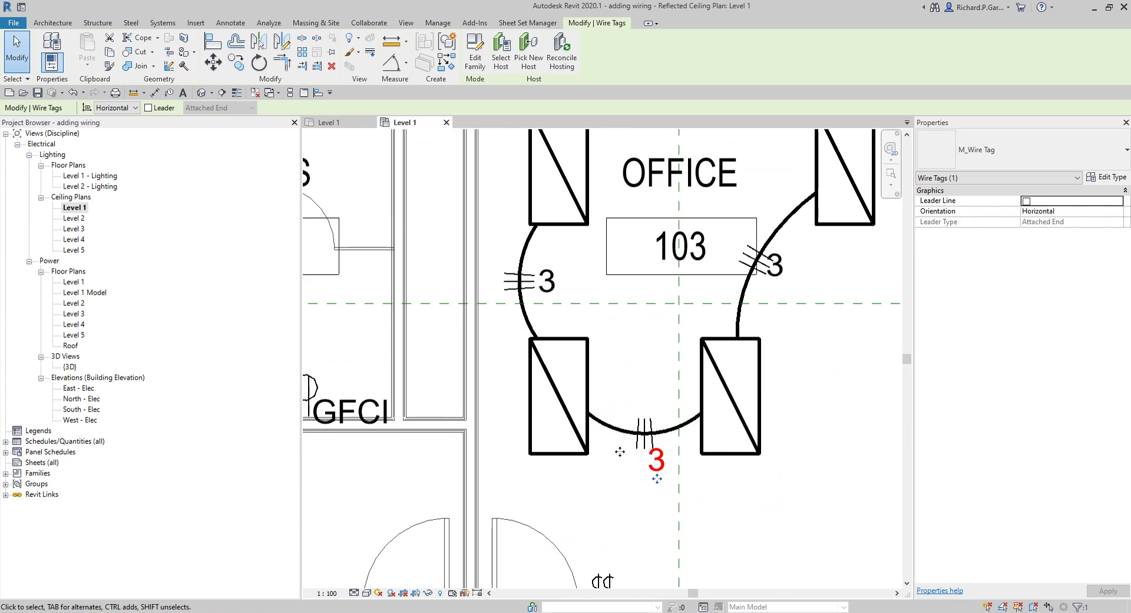
click(620, 420)
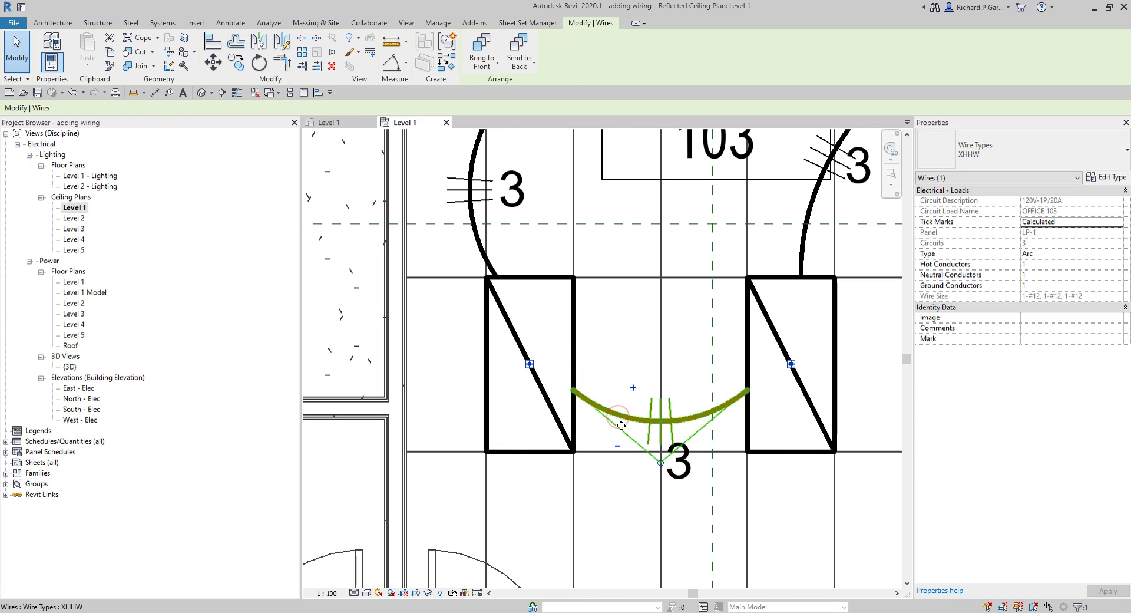
scroll(621, 425, up, 4)
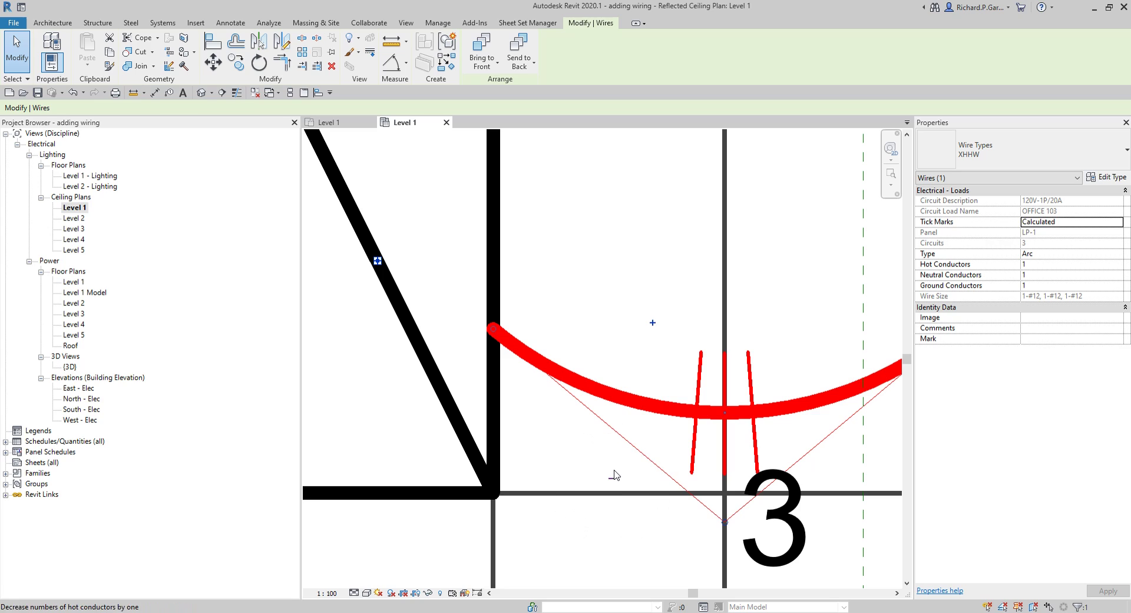
click(653, 324)
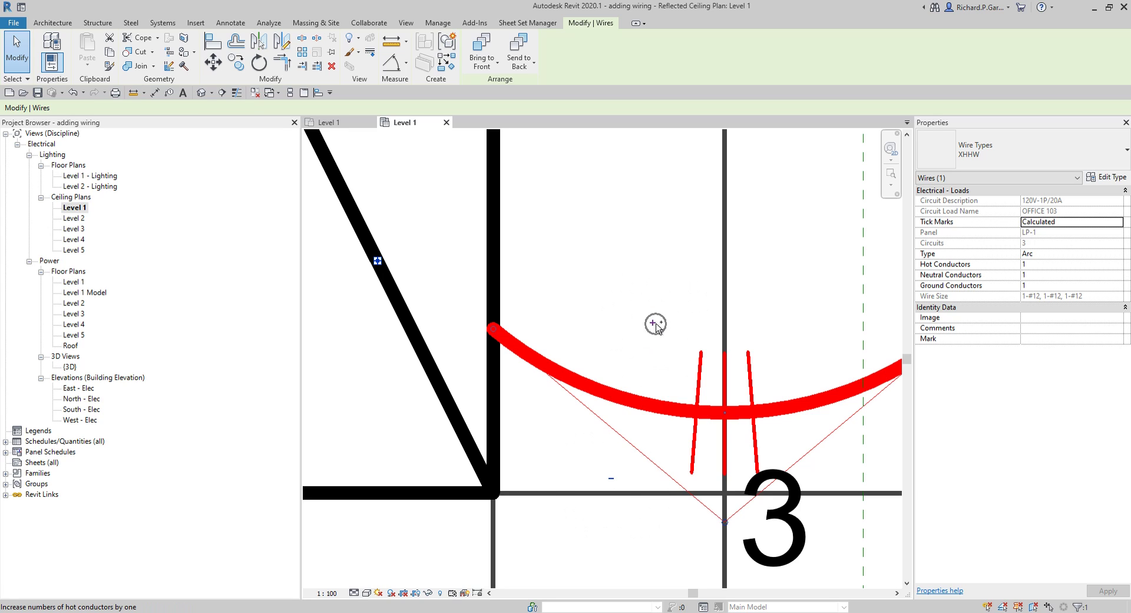
click(613, 480)
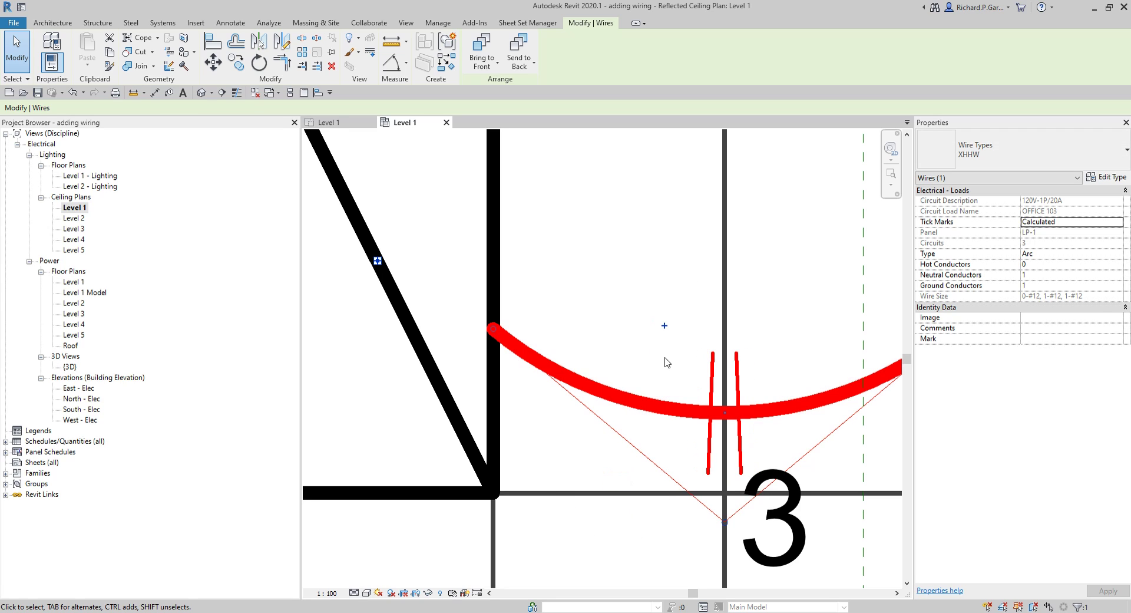
click(664, 325)
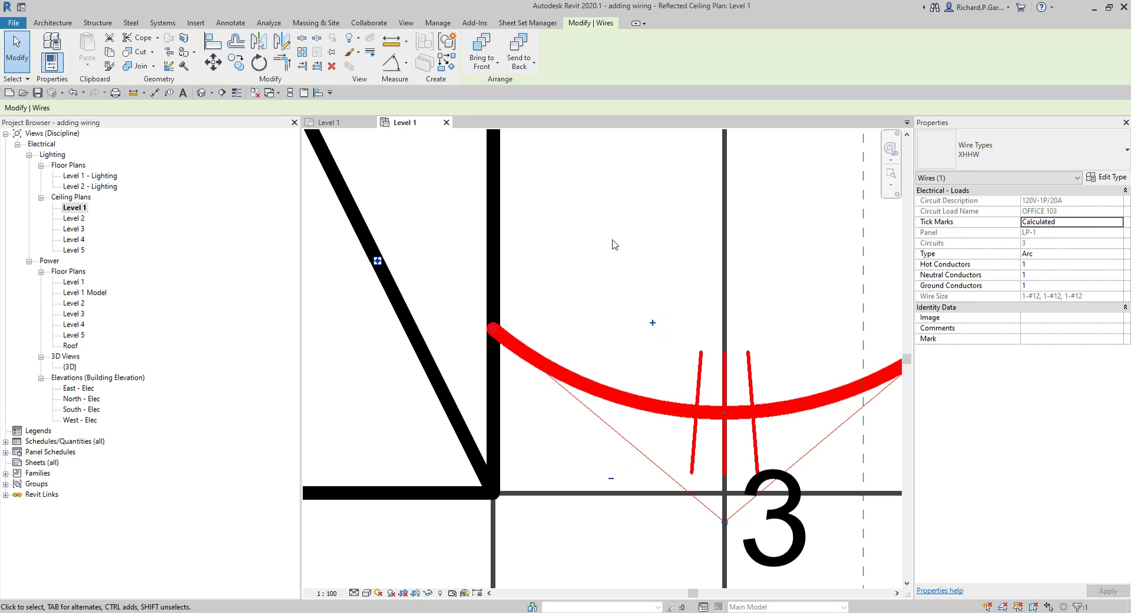
scroll(613, 245, down, 3)
key(Escape)
Step: Open the electrical settings and review the wiring tick mark options for hot, ground and neutral wires
scroll(613, 244, down, 2)
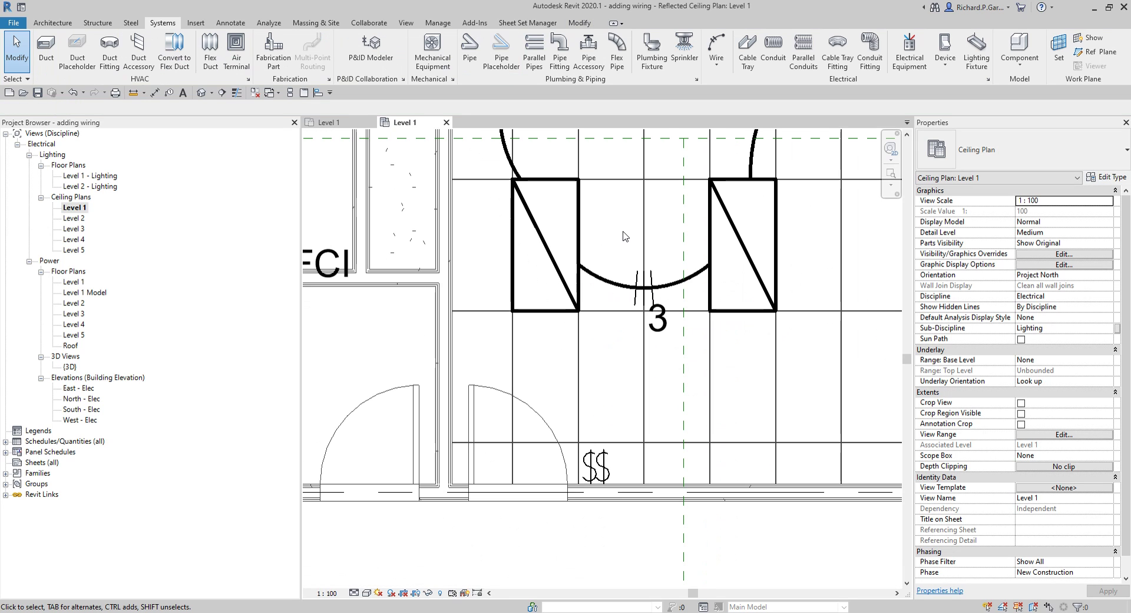
scroll(624, 232, down, 1)
middle_drag(625, 236, 578, 334)
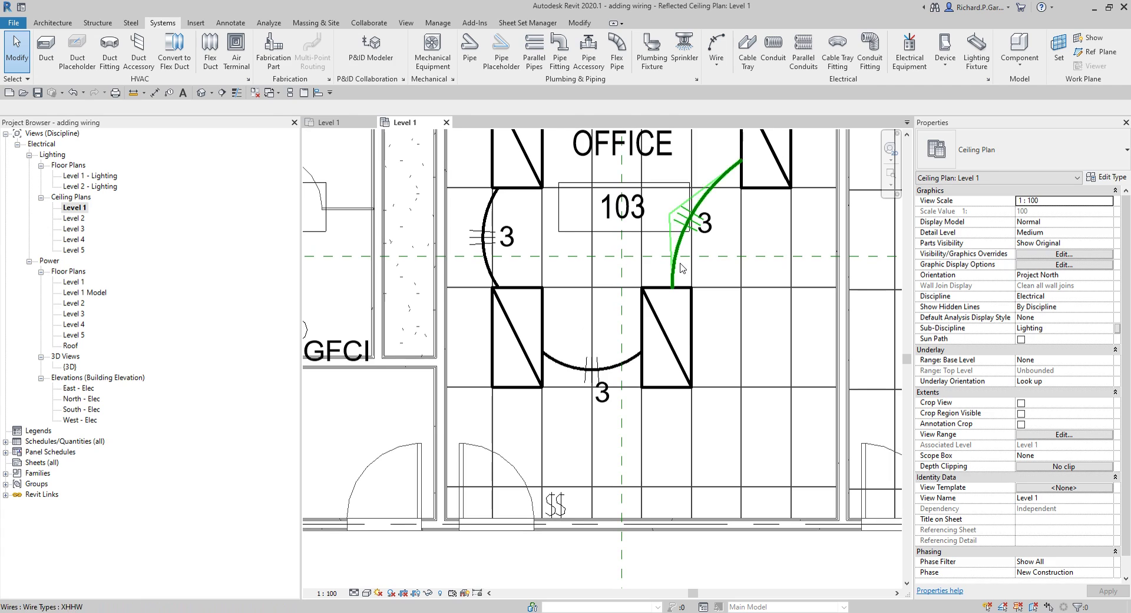
scroll(624, 272, down, 2)
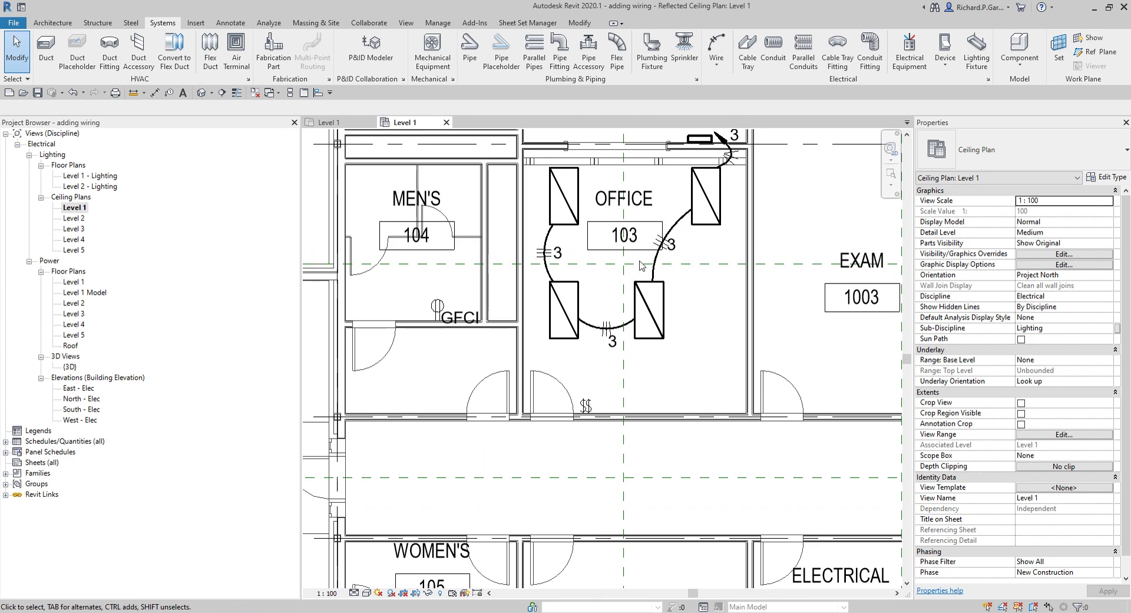
middle_drag(623, 272, 585, 382)
scroll(619, 337, down, 1)
middle_drag(629, 334, 613, 416)
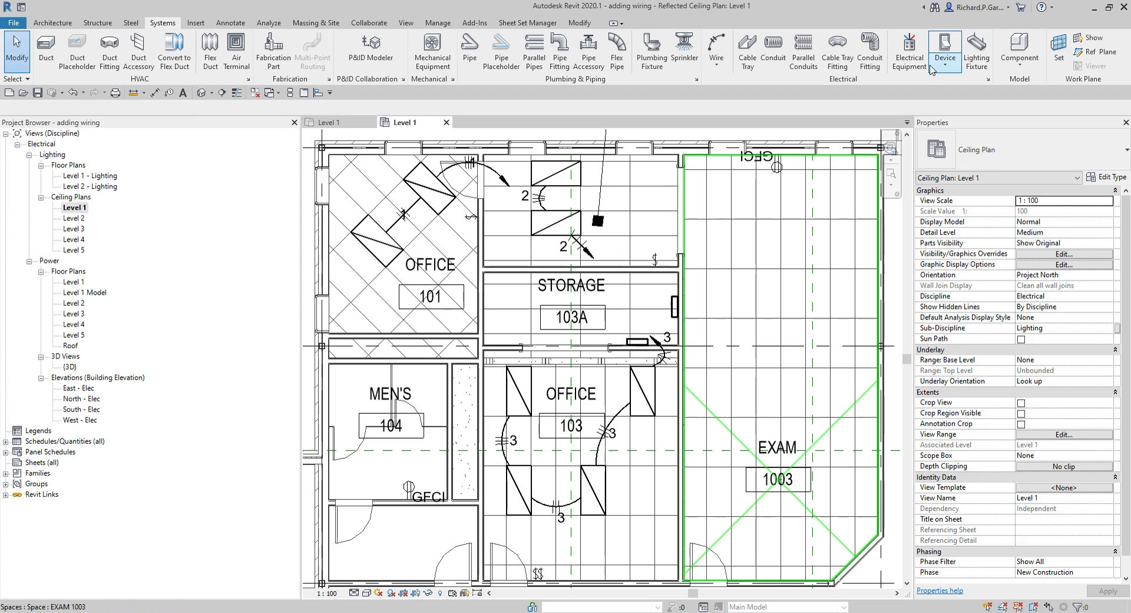
click(988, 79)
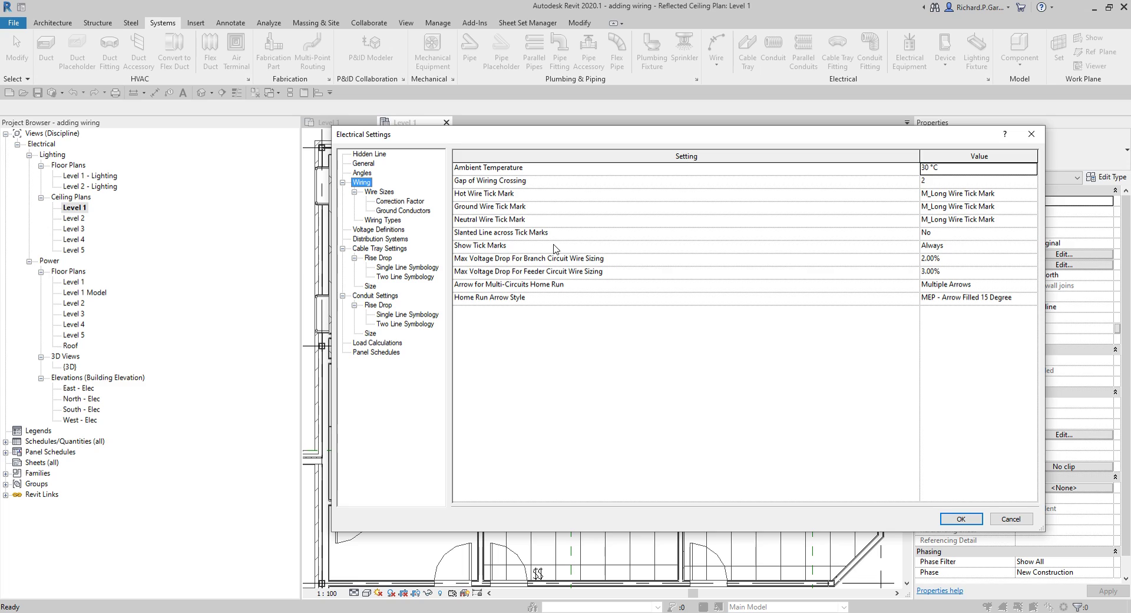
click(489, 249)
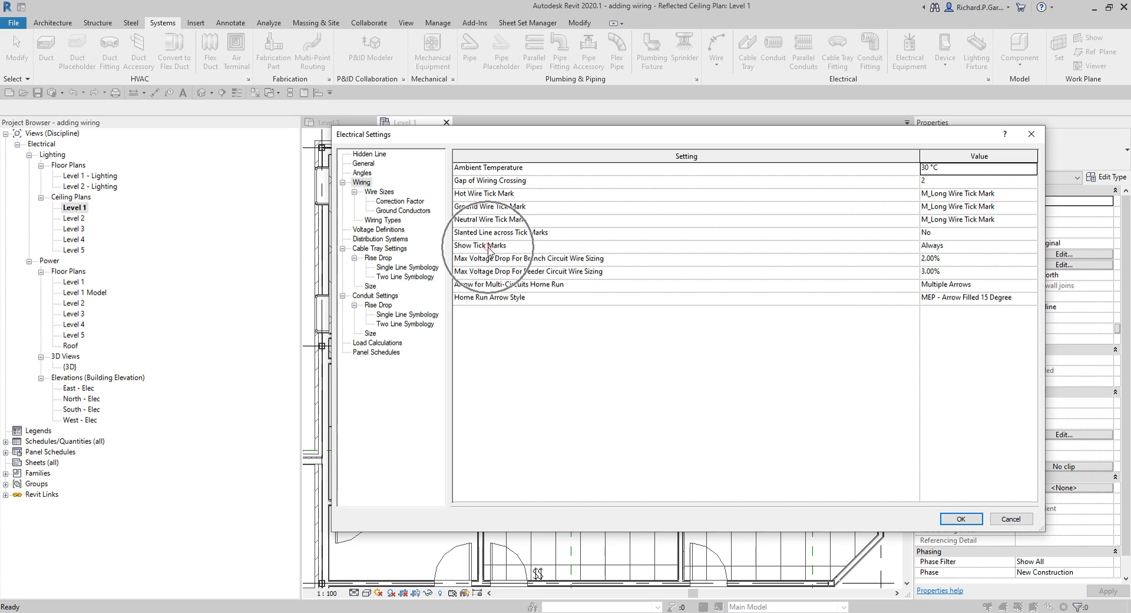
click(956, 251)
click(955, 251)
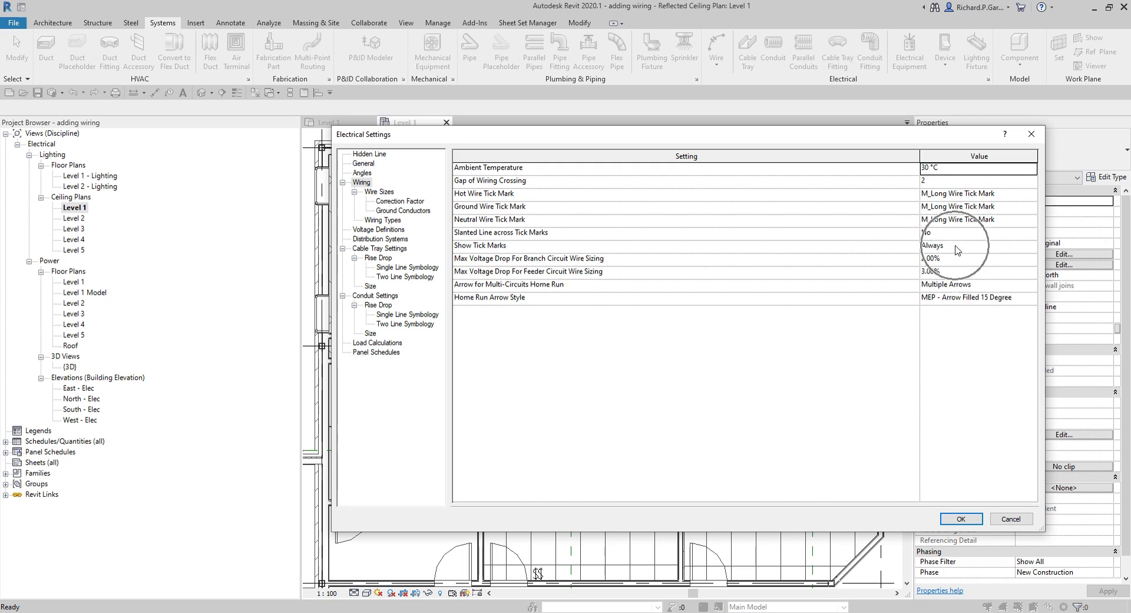
click(971, 196)
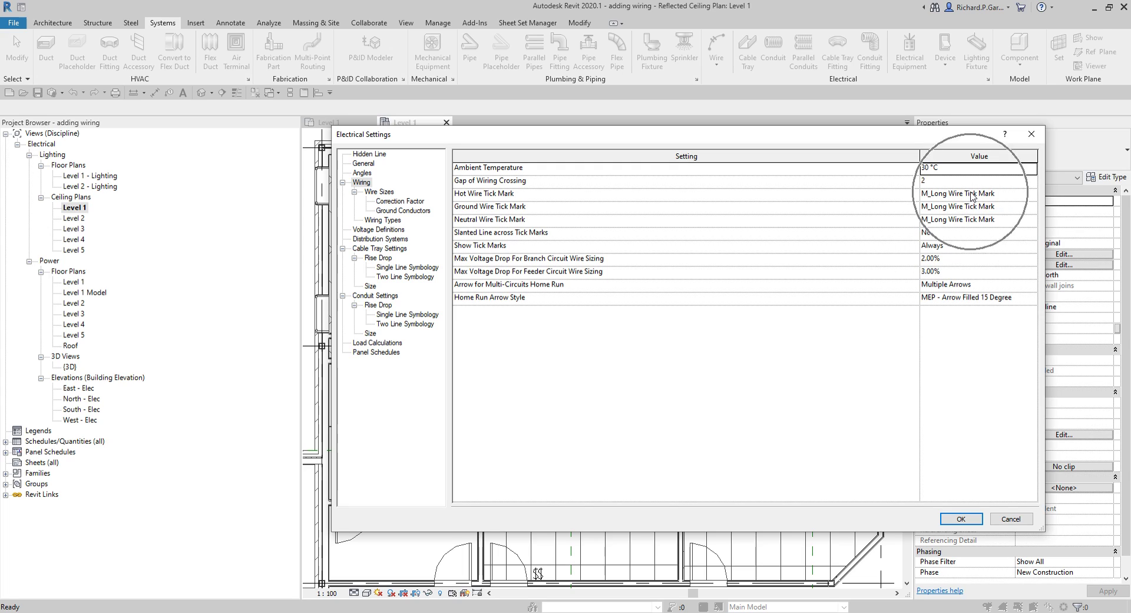
click(974, 225)
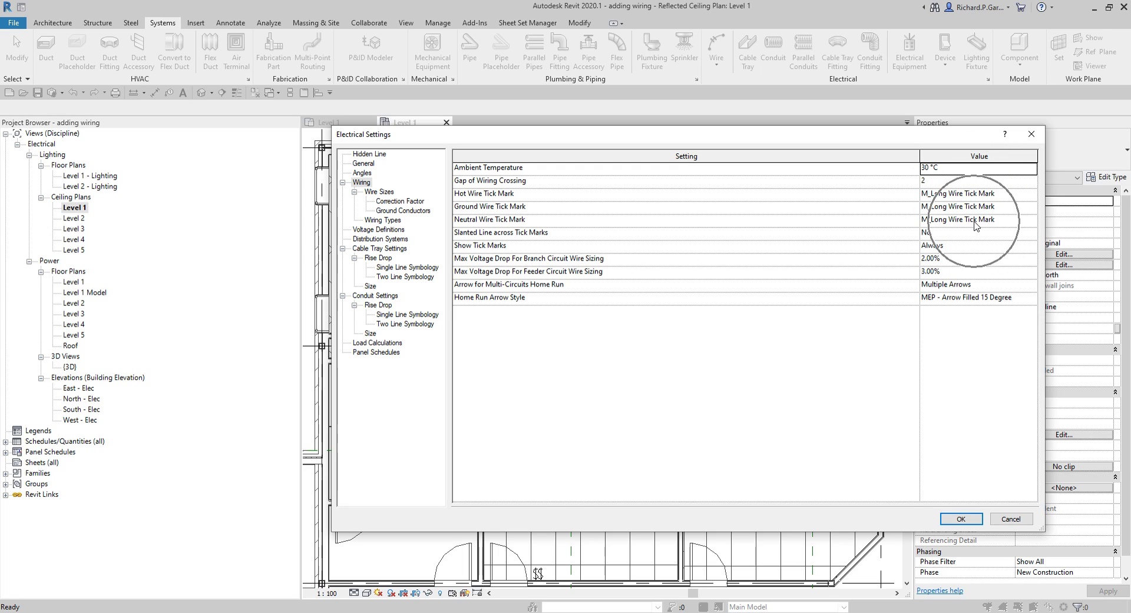
Step: Set Show Tick Marks to Never in the wiring settings and apply the change
click(953, 250)
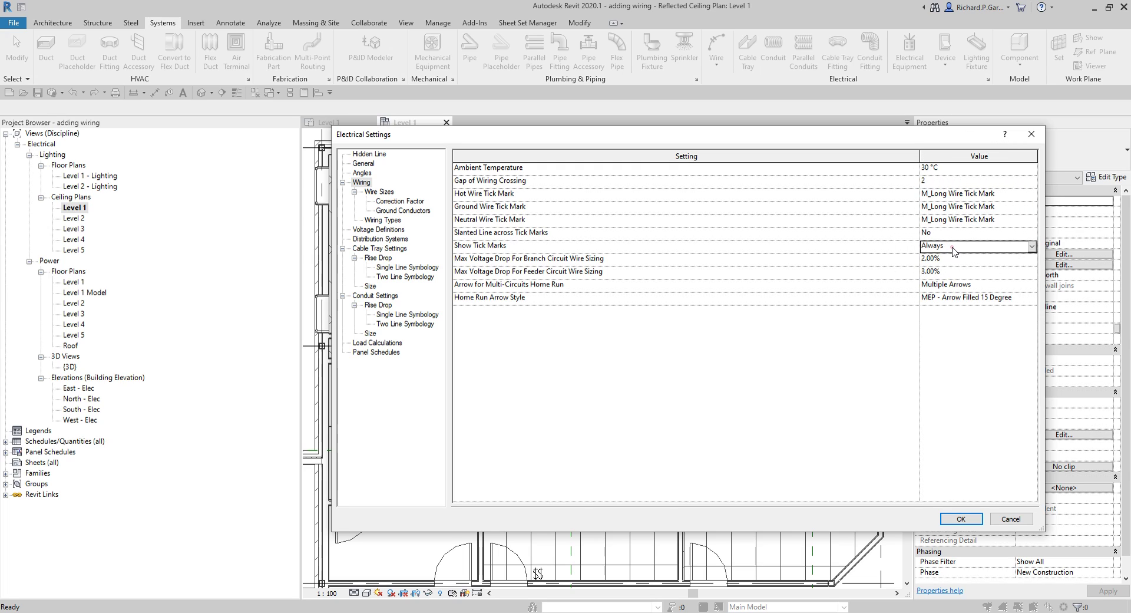
click(1031, 247)
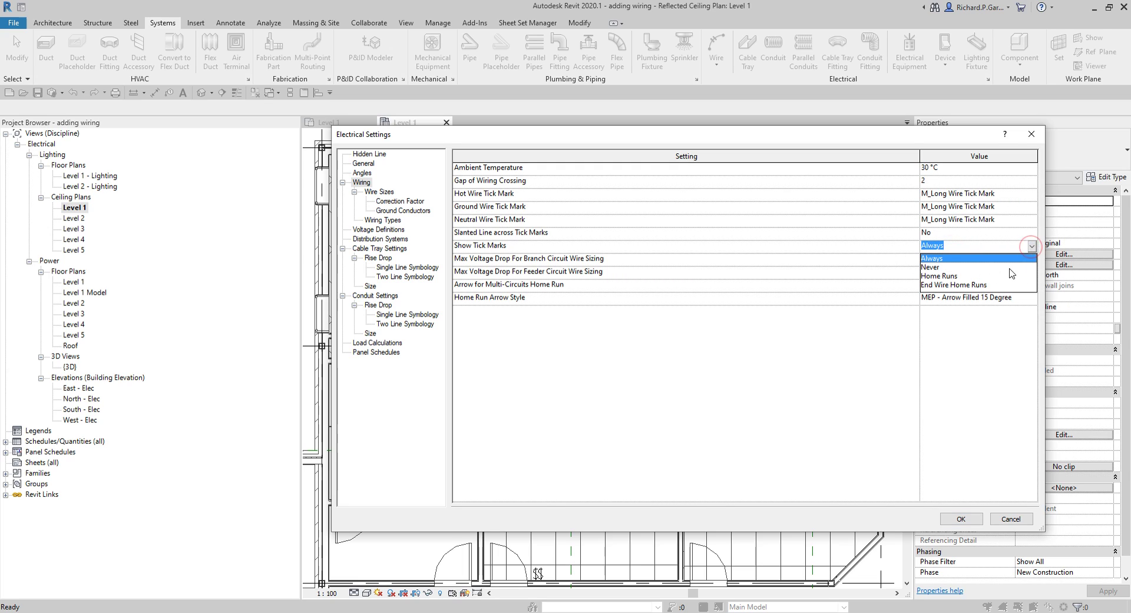
click(933, 268)
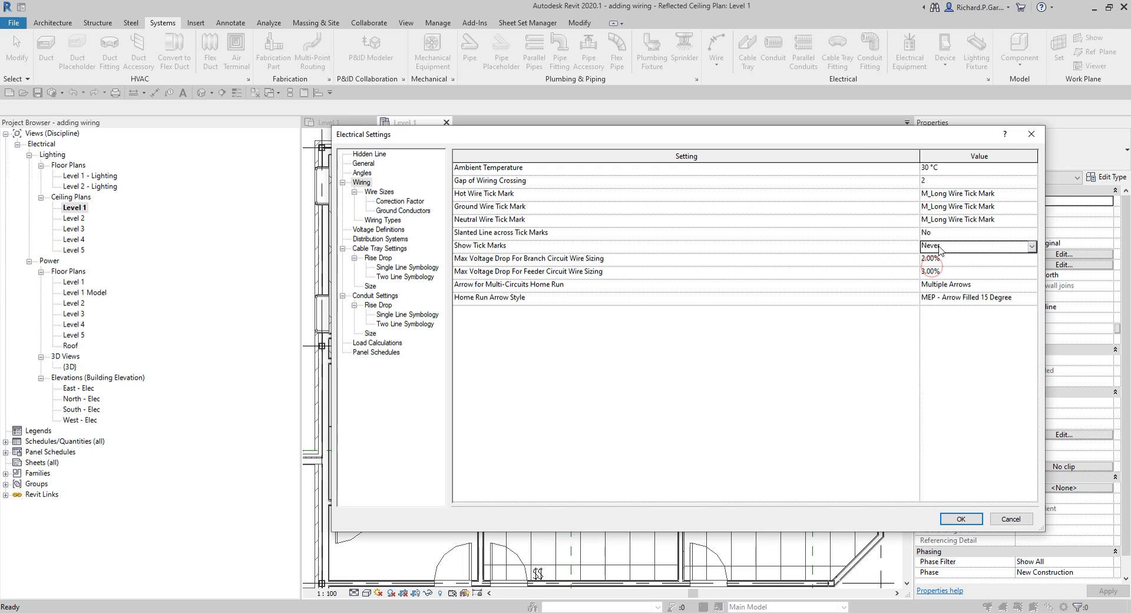
click(961, 519)
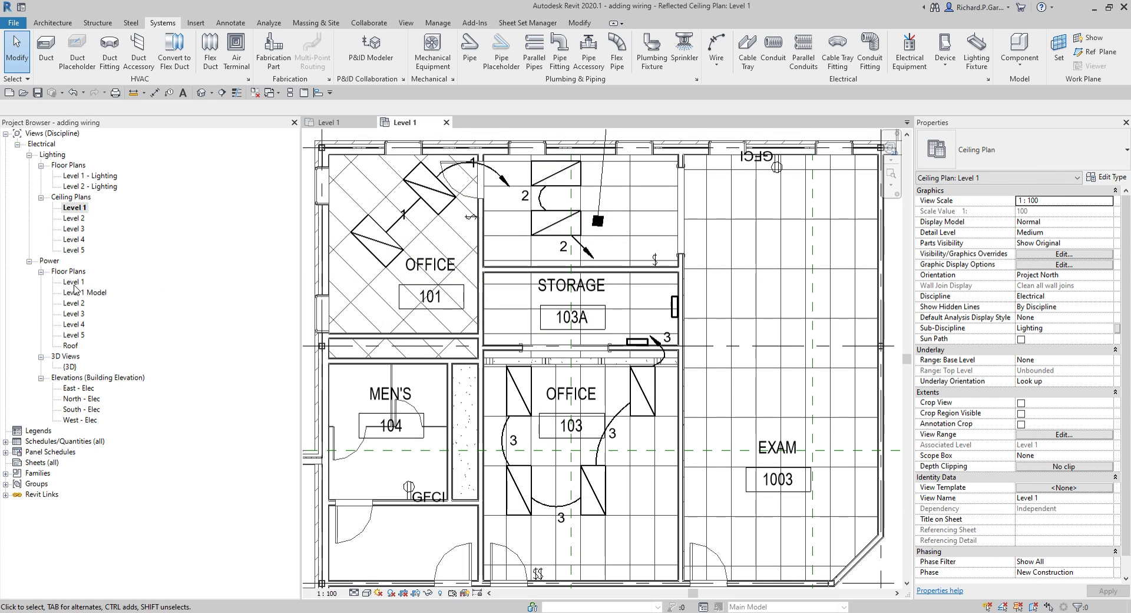
Step: Tile the Level 1 ceiling plan and the Level 1 power floor plan side by side
key(t)
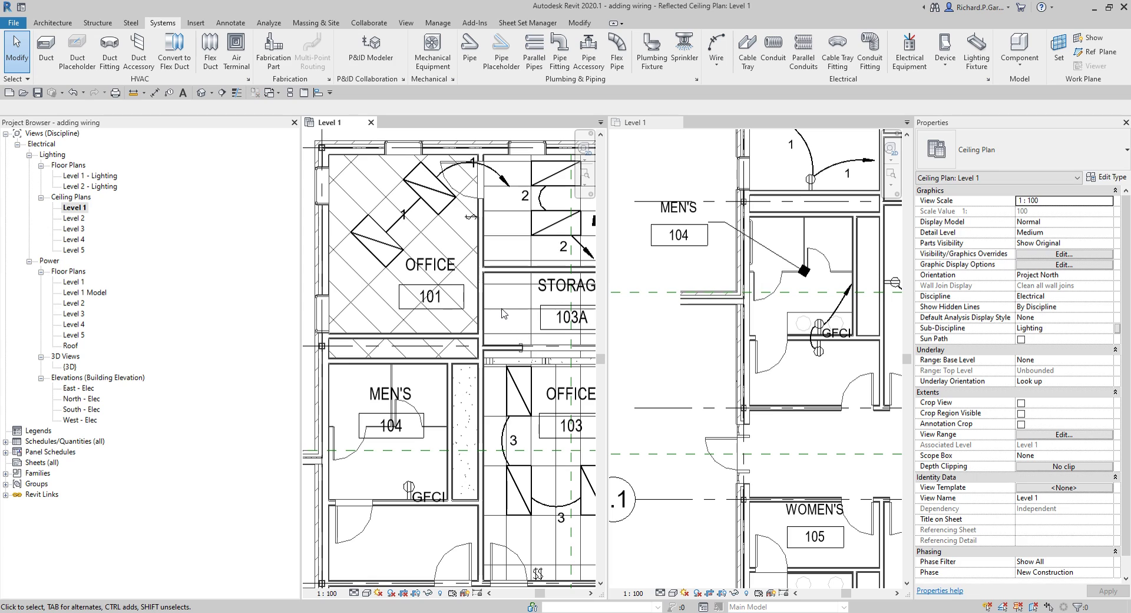
scroll(500, 312, down, 1)
middle_drag(524, 313, 465, 346)
Step: Examine the wires and their tags in the power and ceiling plans around Offices 101 and 103 for tick marks
click(694, 347)
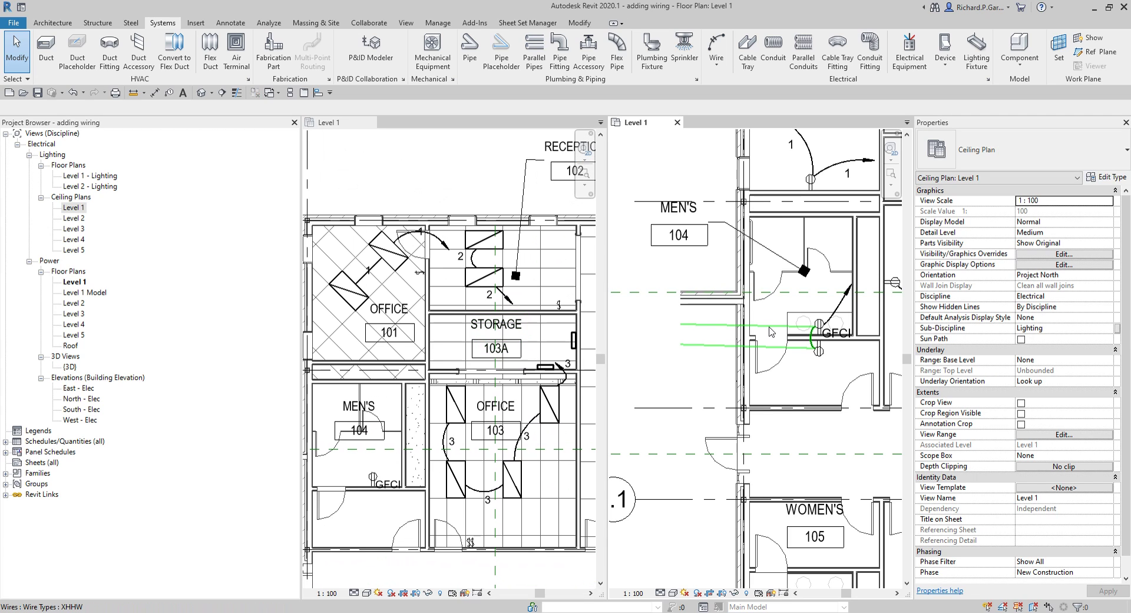
scroll(768, 328, down, 2)
middle_drag(791, 357, 792, 381)
scroll(807, 391, up, 3)
scroll(812, 356, down, 2)
click(527, 328)
scroll(501, 265, down, 4)
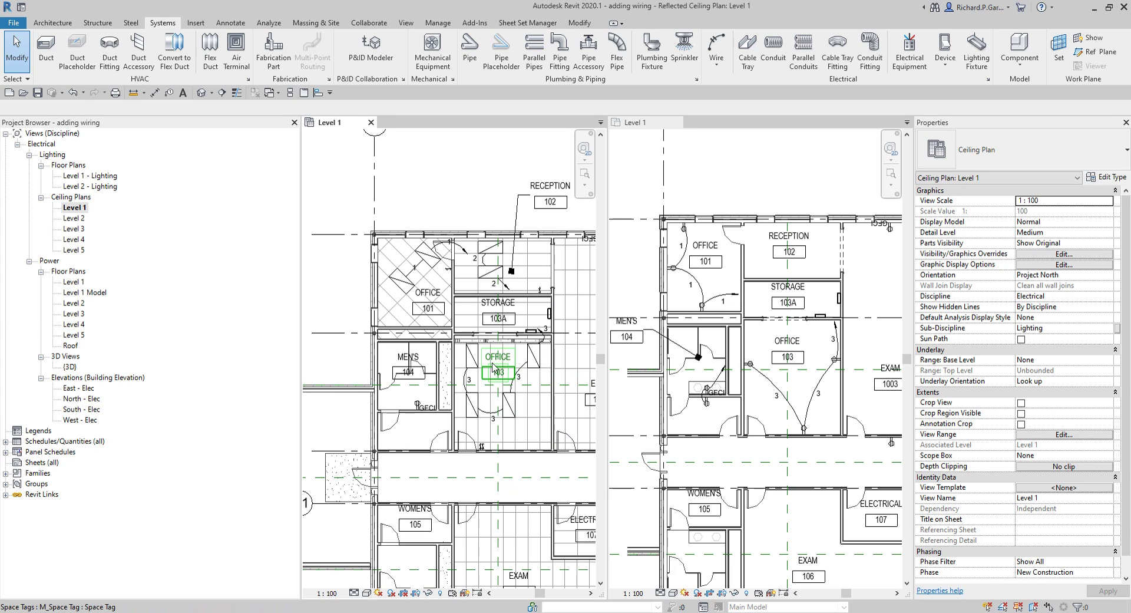
scroll(493, 365, up, 2)
scroll(493, 365, down, 3)
scroll(494, 365, up, 1)
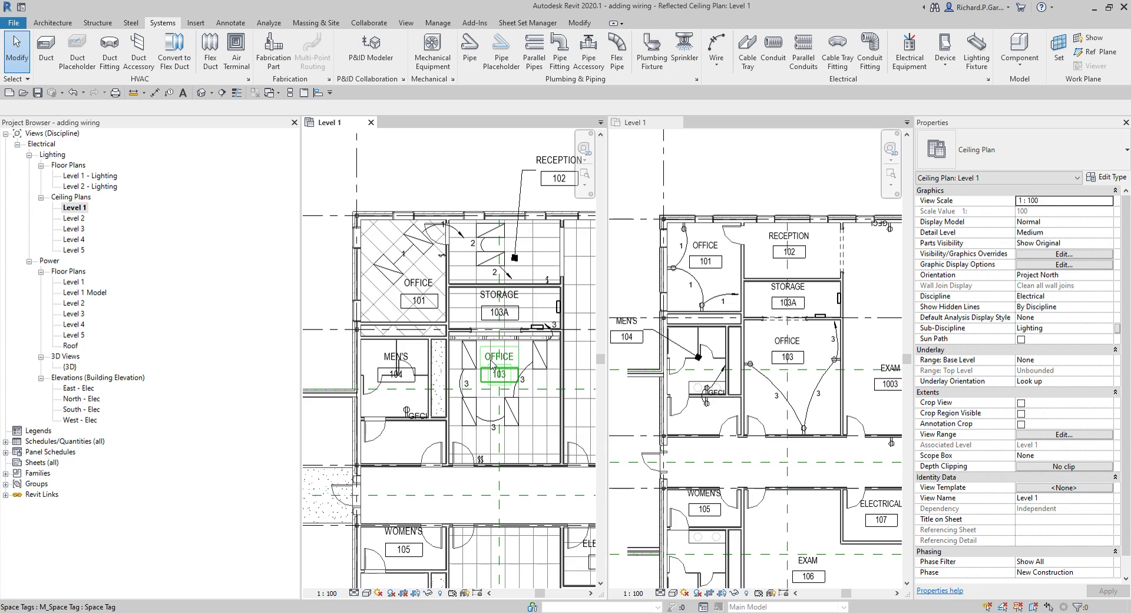